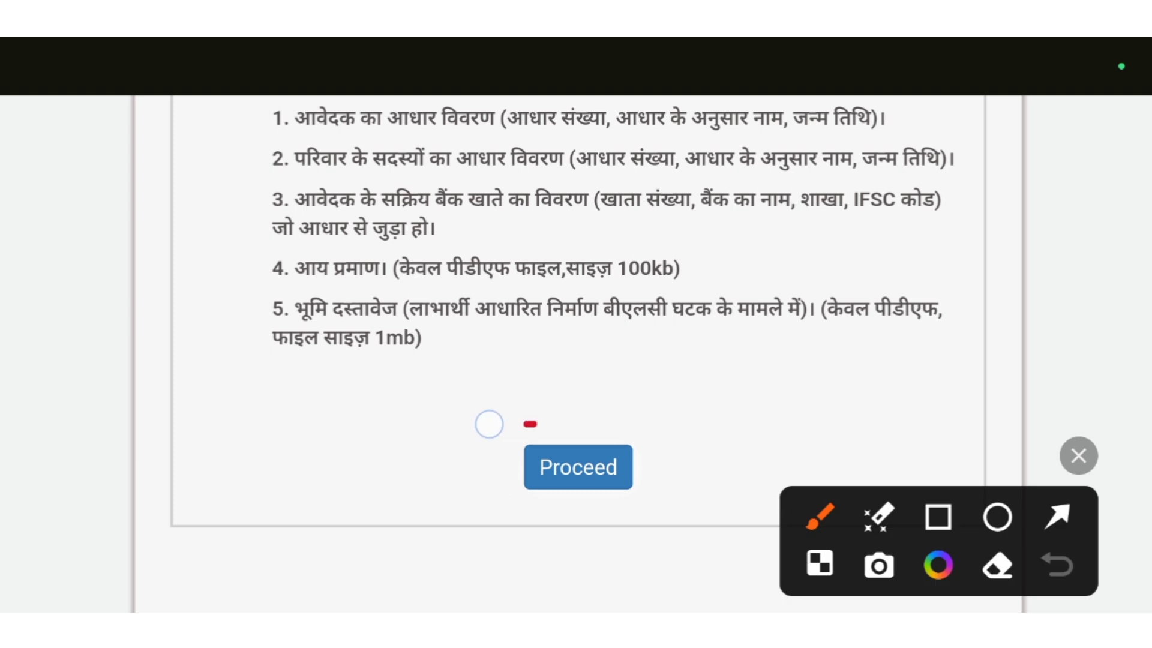
# Proceed from the instructions to the blank Pre-Requisite Parameters/Eligibility Check form.
pyautogui.click(1084, 456)
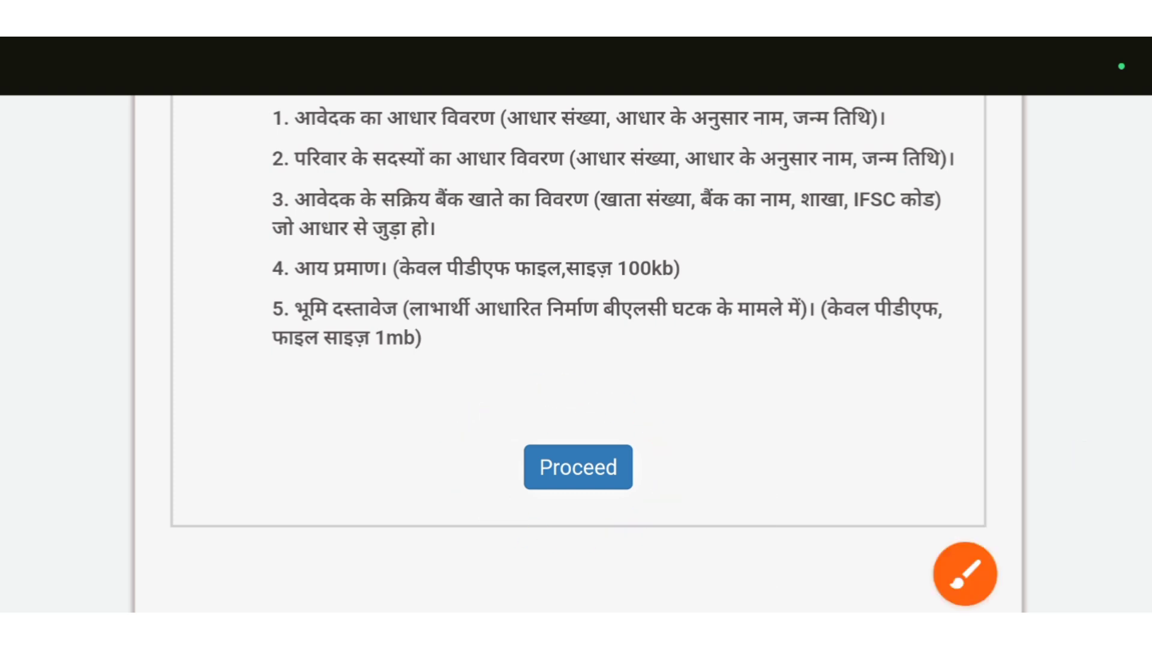
pyautogui.click(564, 457)
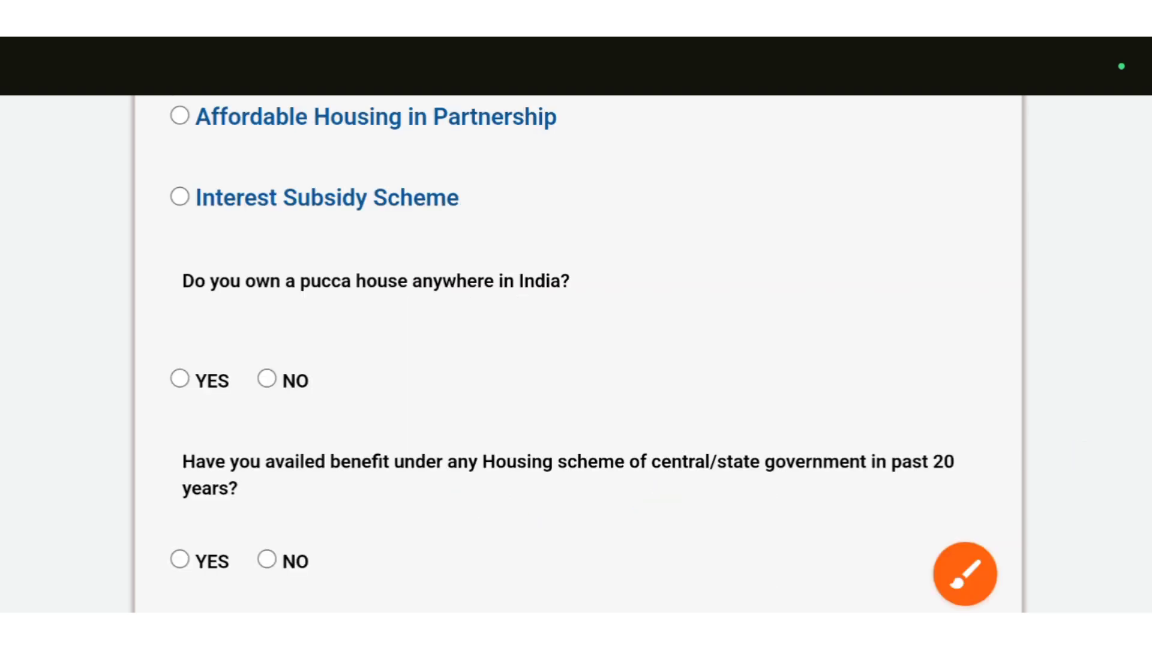
pyautogui.scroll(8, 892, 404)
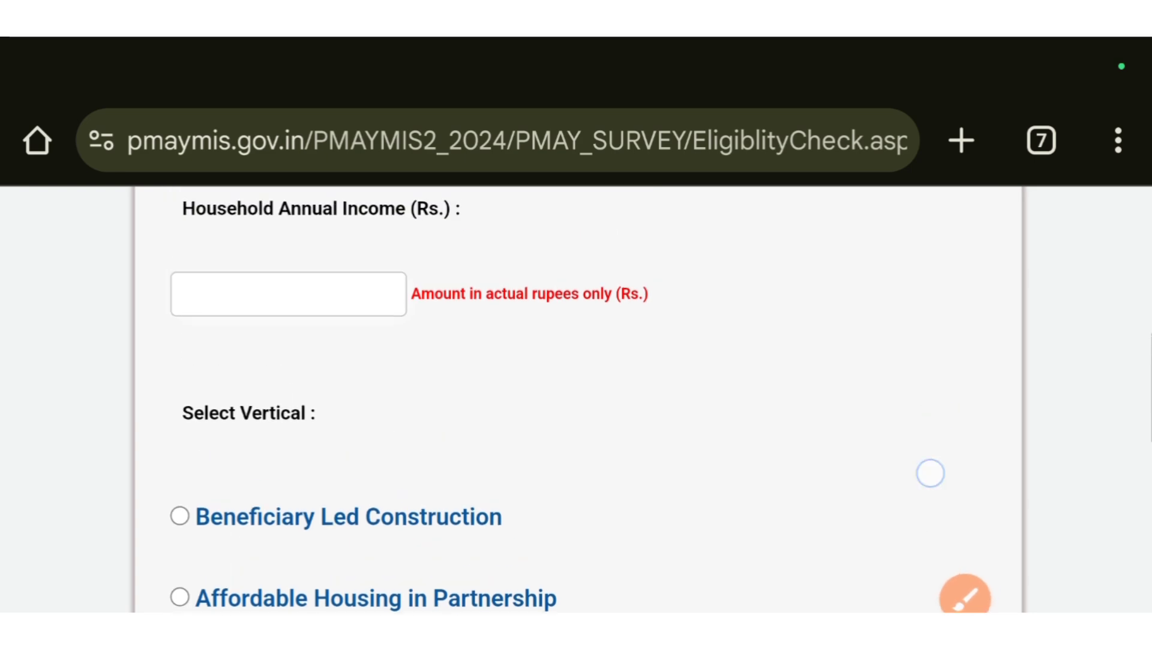
pyautogui.scroll(6, 930, 473)
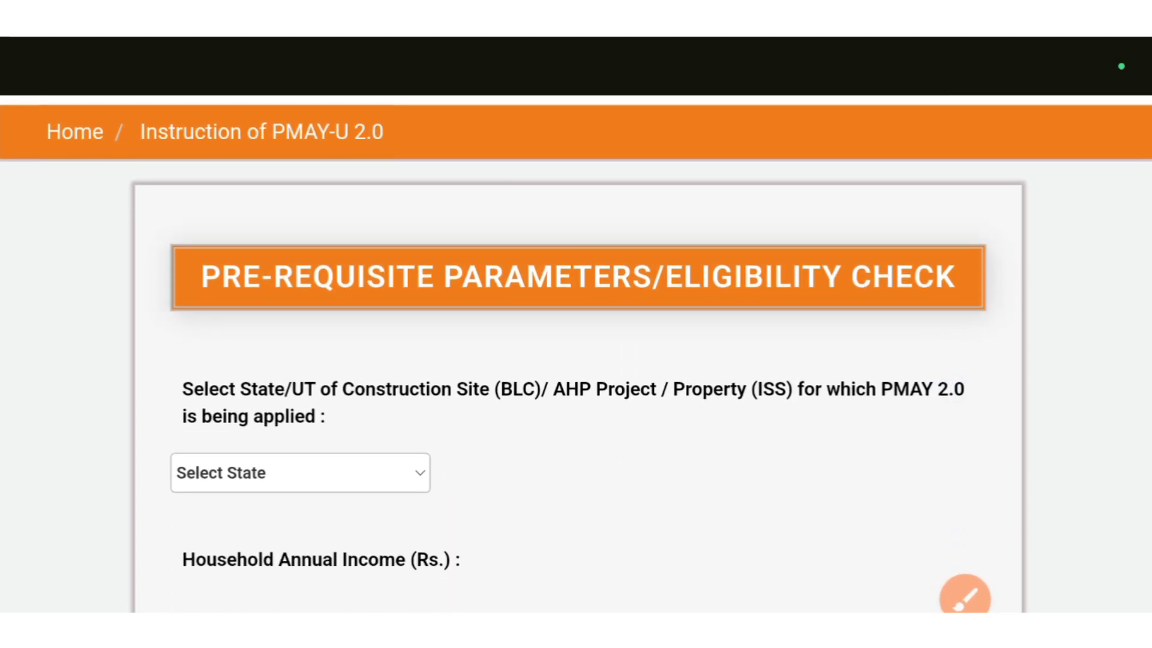
pyautogui.scroll(-1, 930, 504)
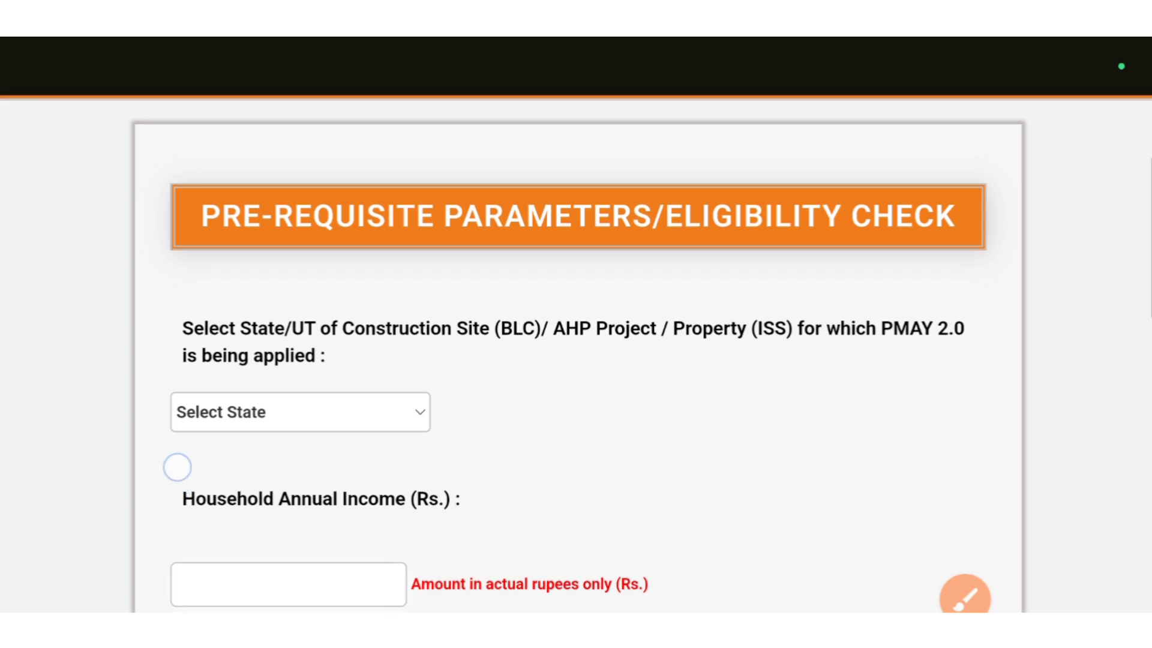
pyautogui.scroll(-1, 175, 465)
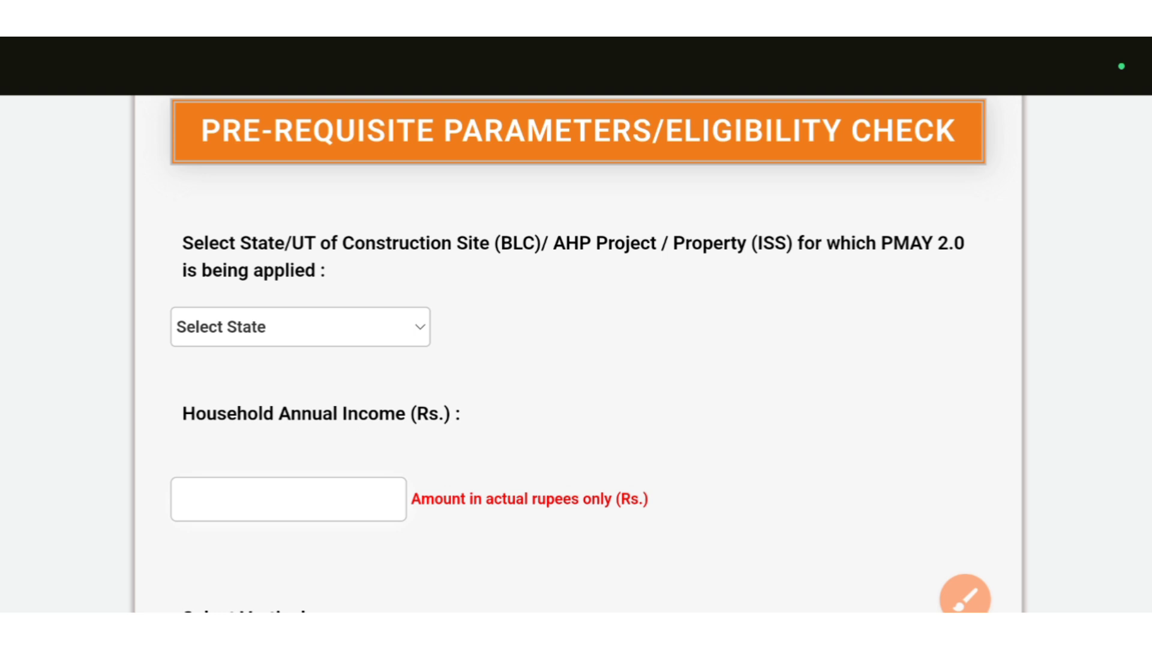
# Pick Uttar Pradesh from the Select State list as the construction-site state.
pyautogui.click(965, 597)
pyautogui.moveTo(231, 264)
pyautogui.mouseDown()
pyautogui.moveTo(115, 324)
pyautogui.moveTo(165, 255)
pyautogui.mouseUp()
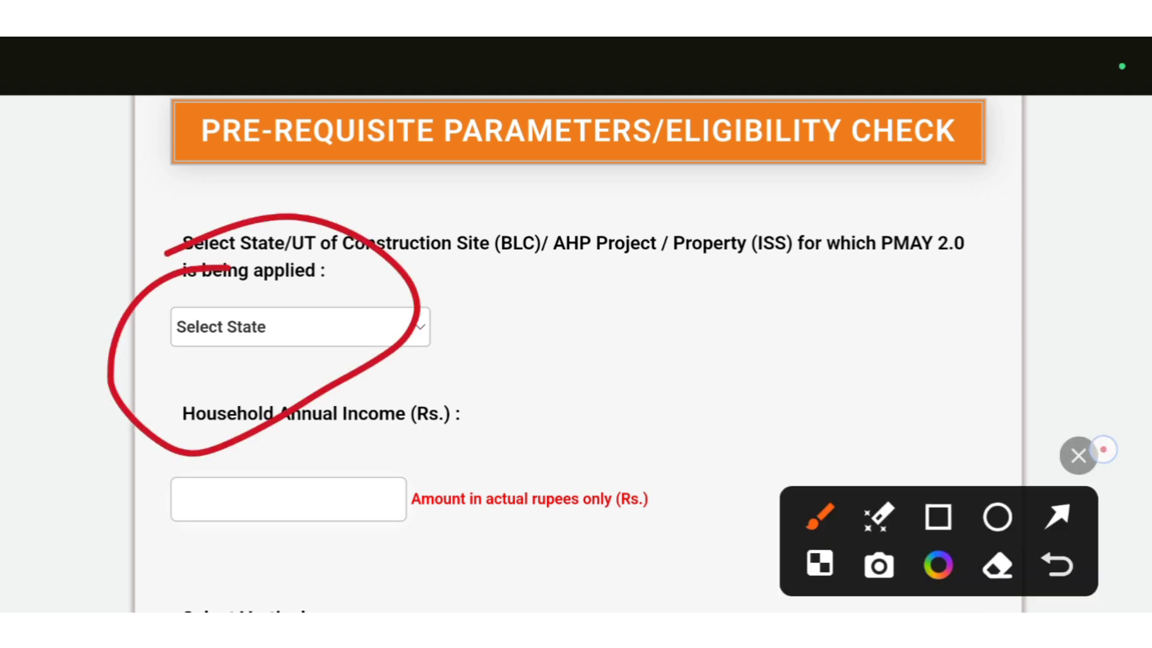
pyautogui.click(1078, 455)
pyautogui.click(249, 324)
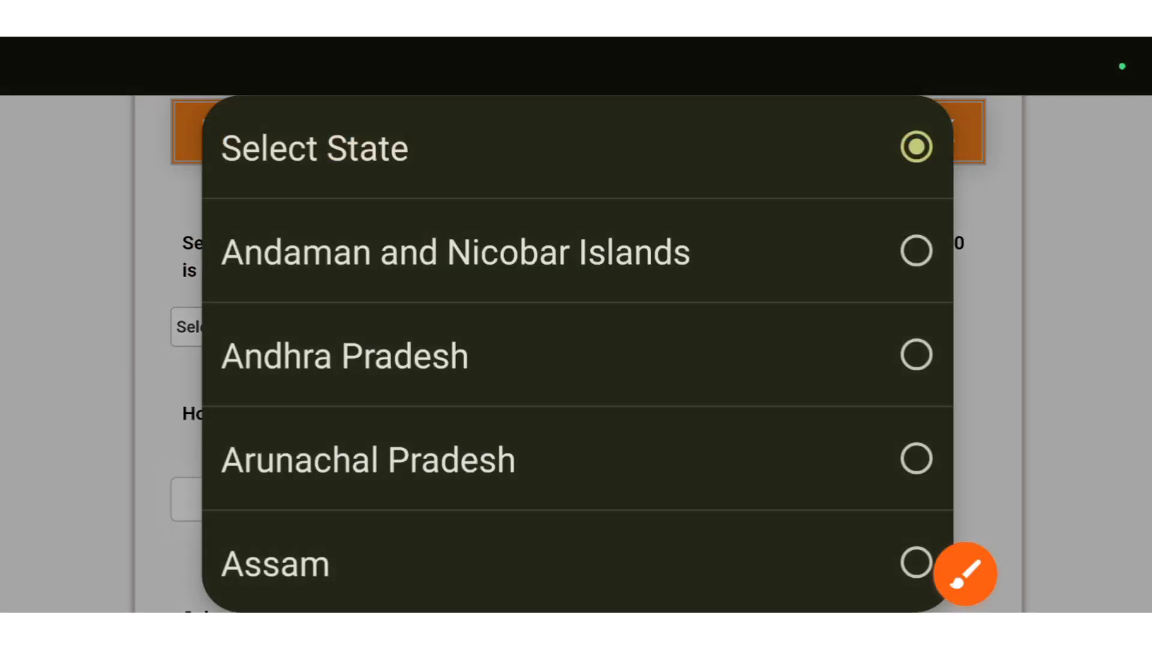
pyautogui.scroll(-15, 577, 354)
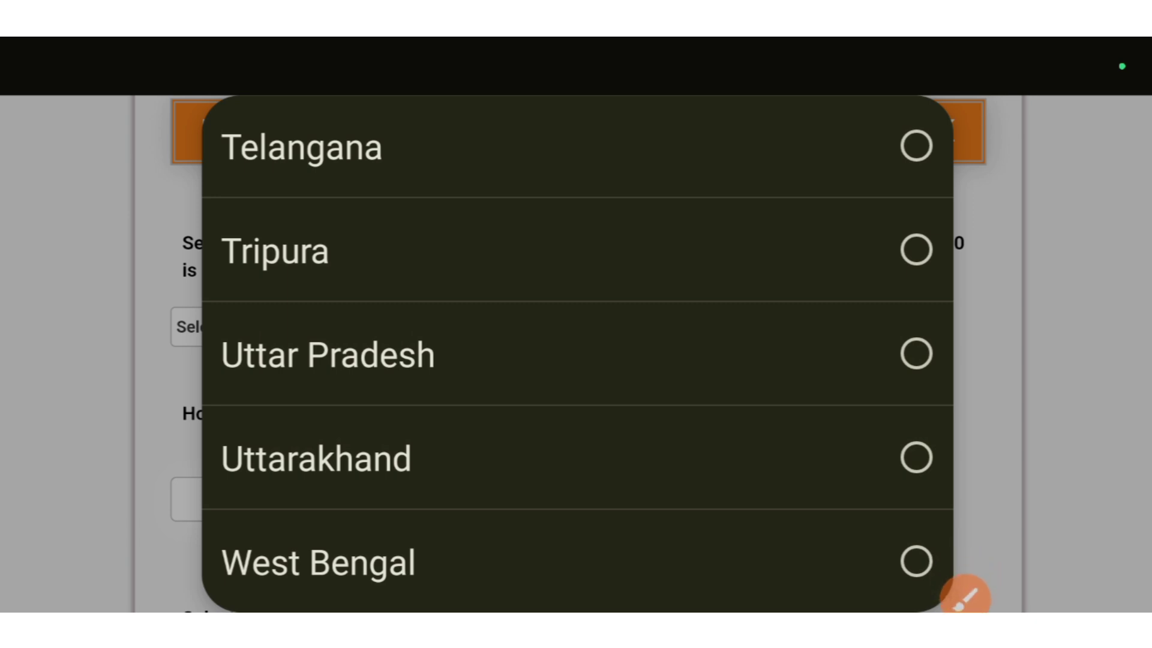
pyautogui.click(318, 358)
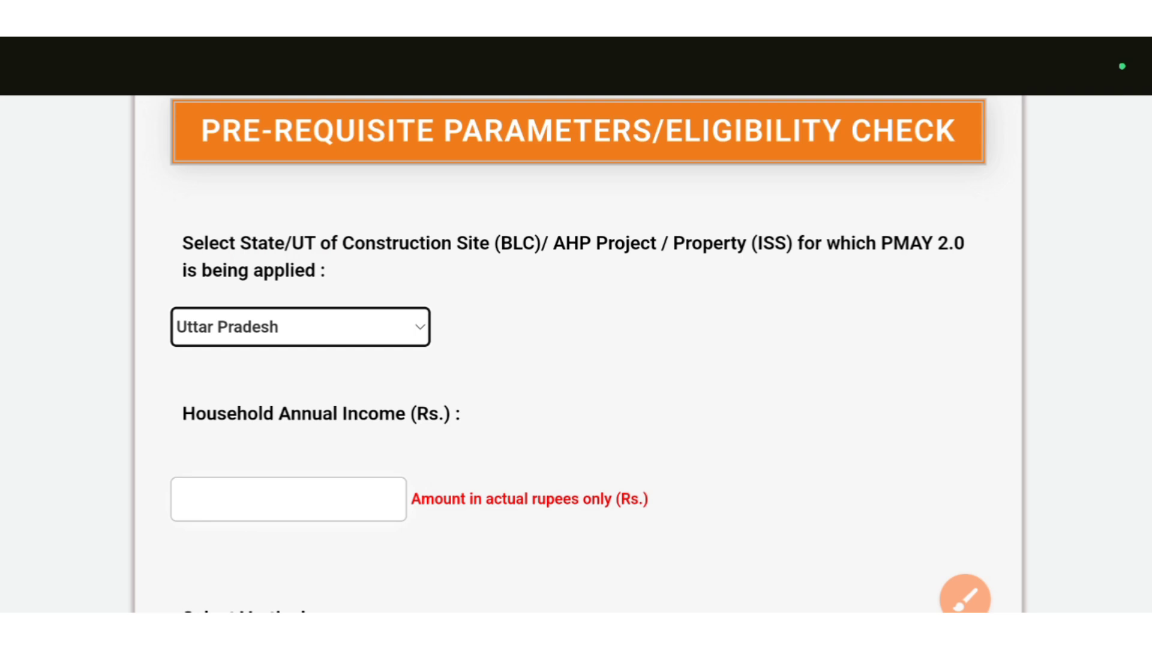
pyautogui.scroll(-3, 142, 249)
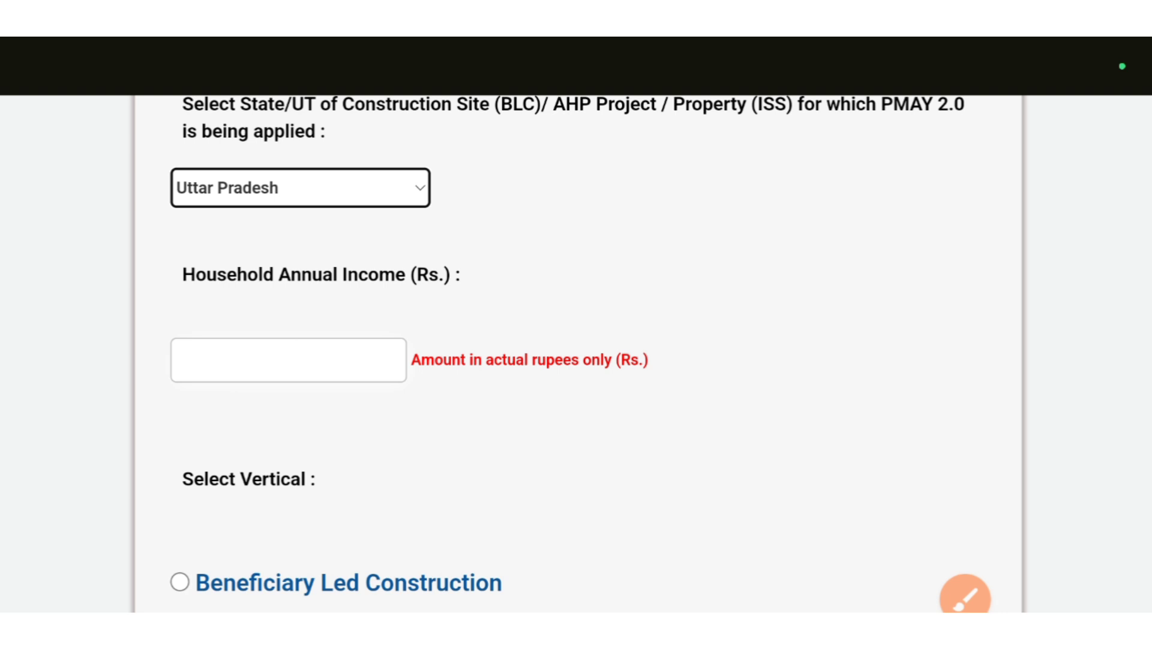
pyautogui.click(1021, 343)
pyautogui.click(856, 351)
# Select the Beneficiary Led Construction radio button under Select Vertical.
pyautogui.click(965, 597)
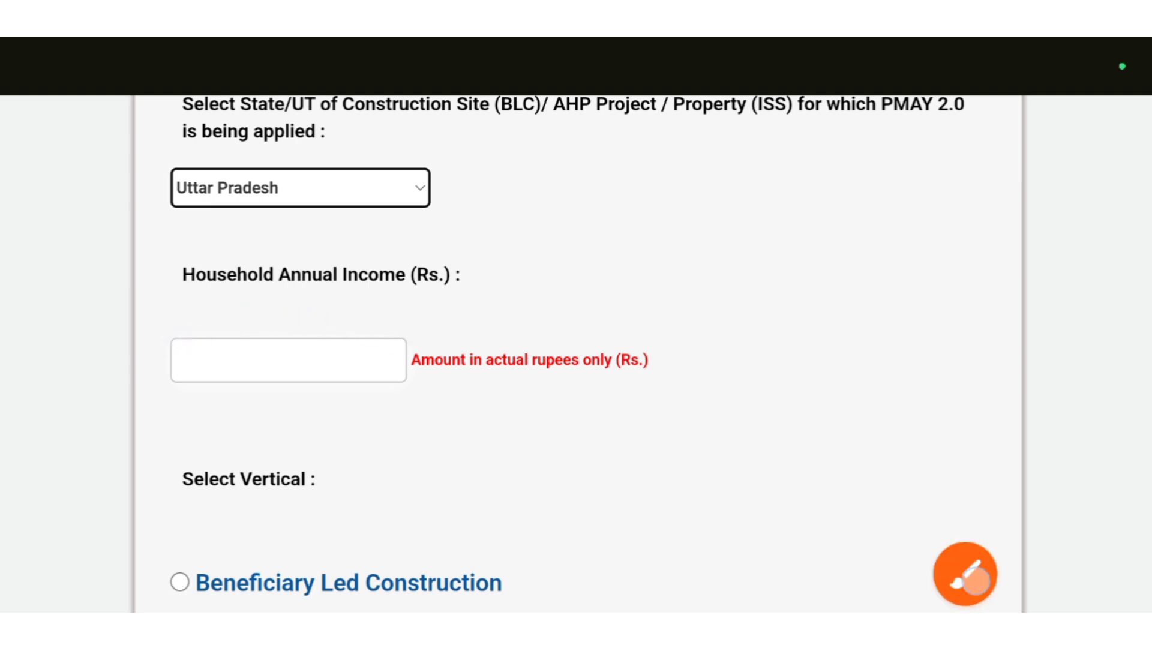
pyautogui.moveTo(419, 327)
pyautogui.mouseDown()
pyautogui.moveTo(164, 324)
pyautogui.moveTo(391, 384)
pyautogui.moveTo(330, 317)
pyautogui.mouseUp()
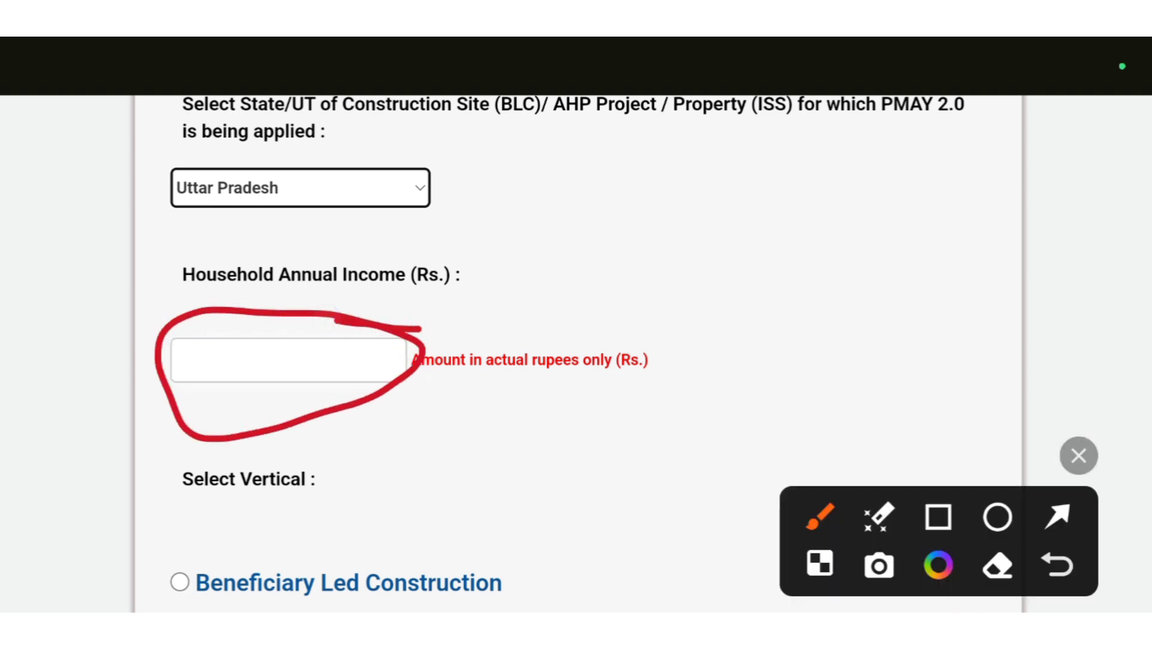
pyautogui.click(1079, 455)
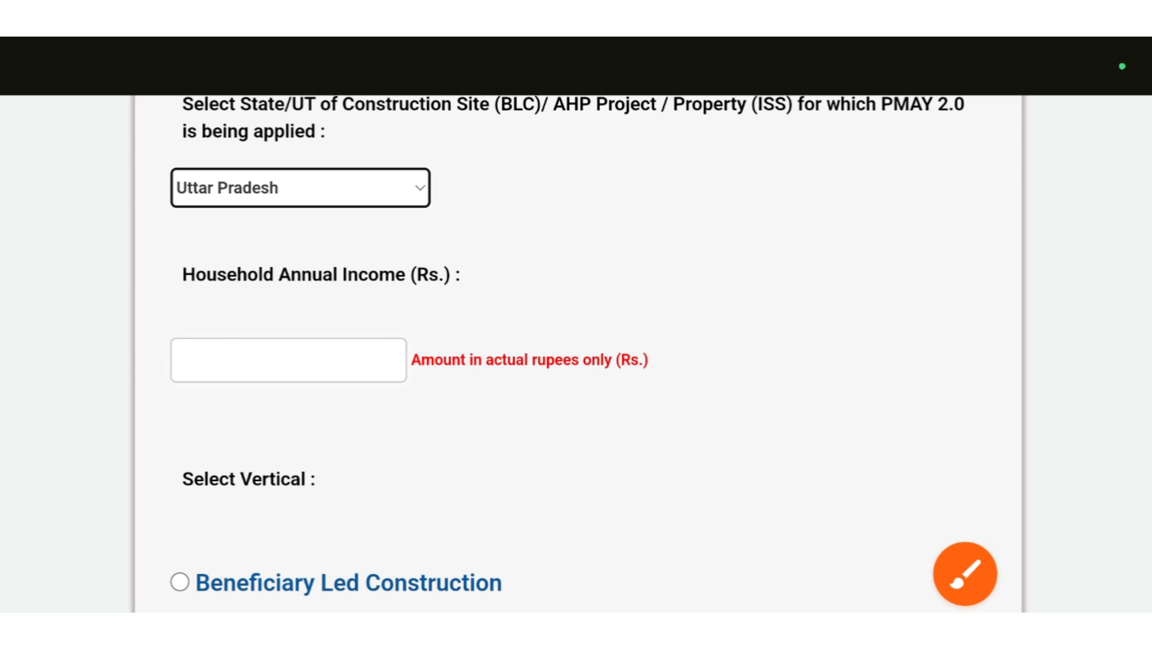
pyautogui.scroll(-5, 1016, 349)
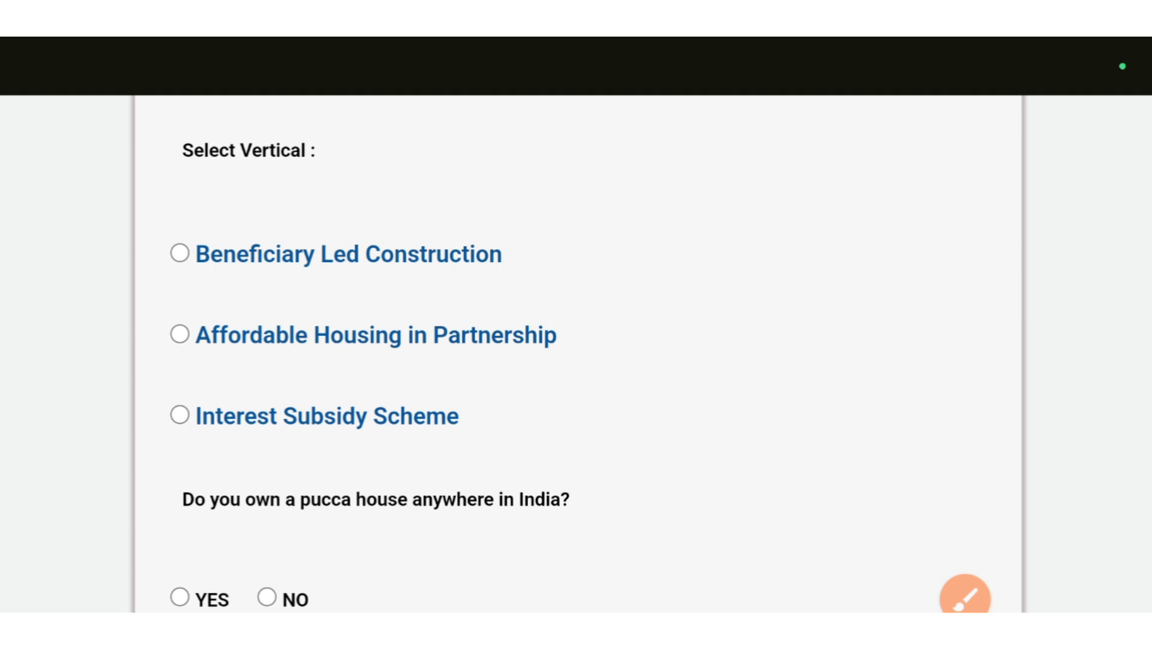
pyautogui.click(180, 254)
pyautogui.scroll(-5, 578, 354)
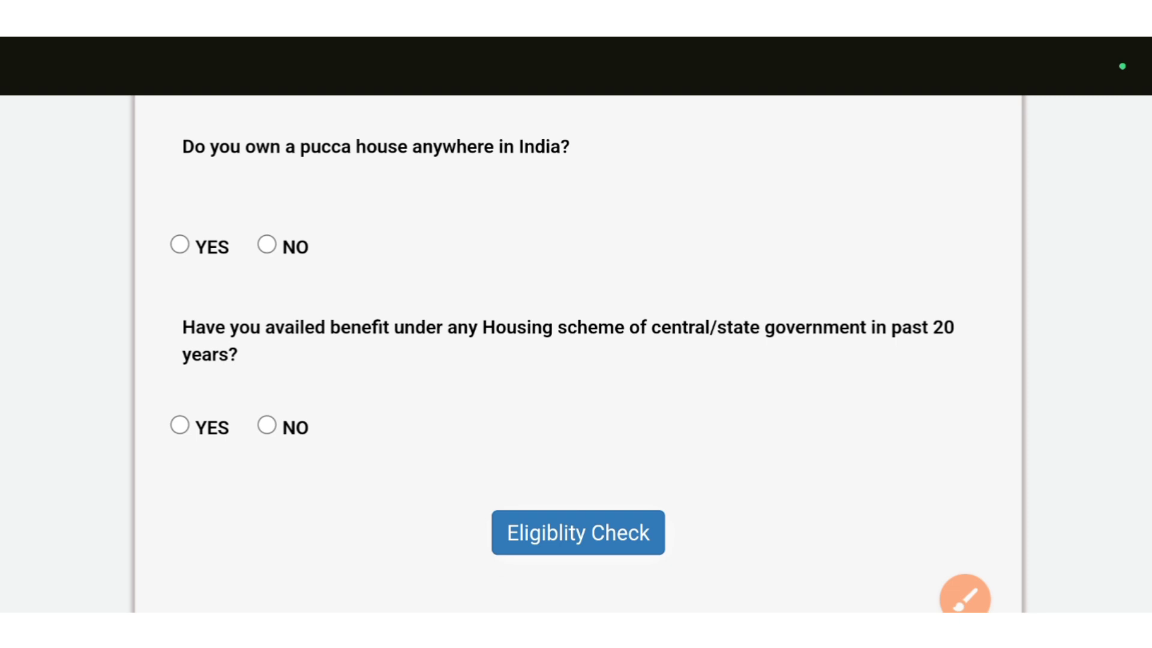
# Answer NO to the pucca-house and past-housing-benefit questions and run the eligibility check.
pyautogui.click(268, 248)
pyautogui.scroll(-1, 879, 450)
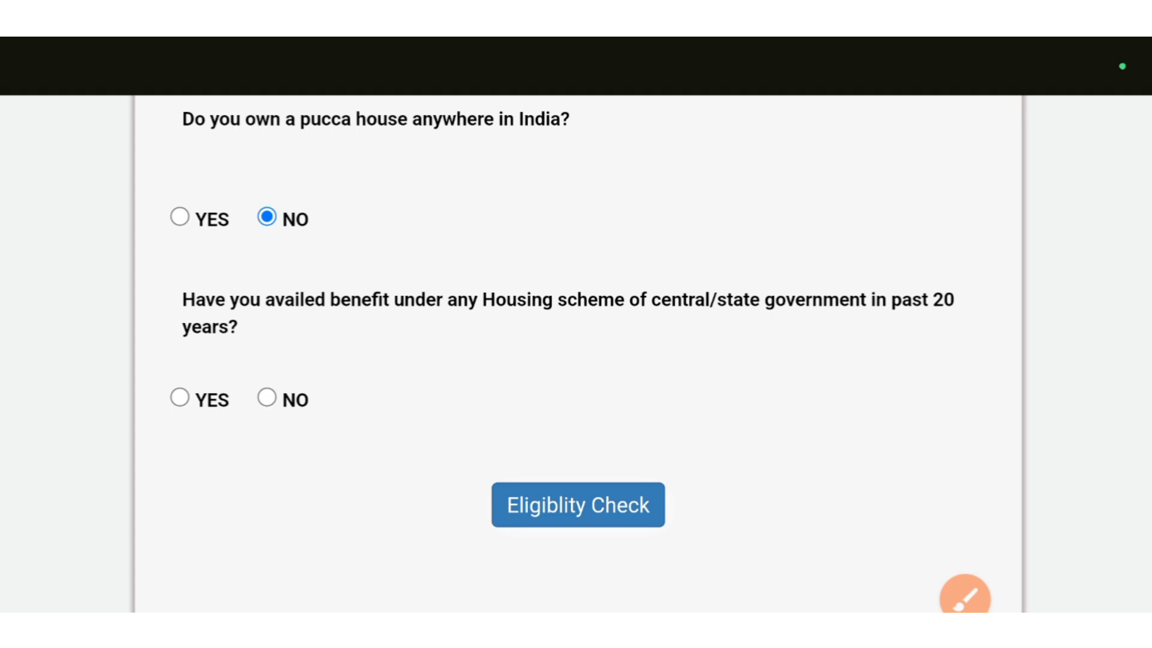
pyautogui.click(267, 398)
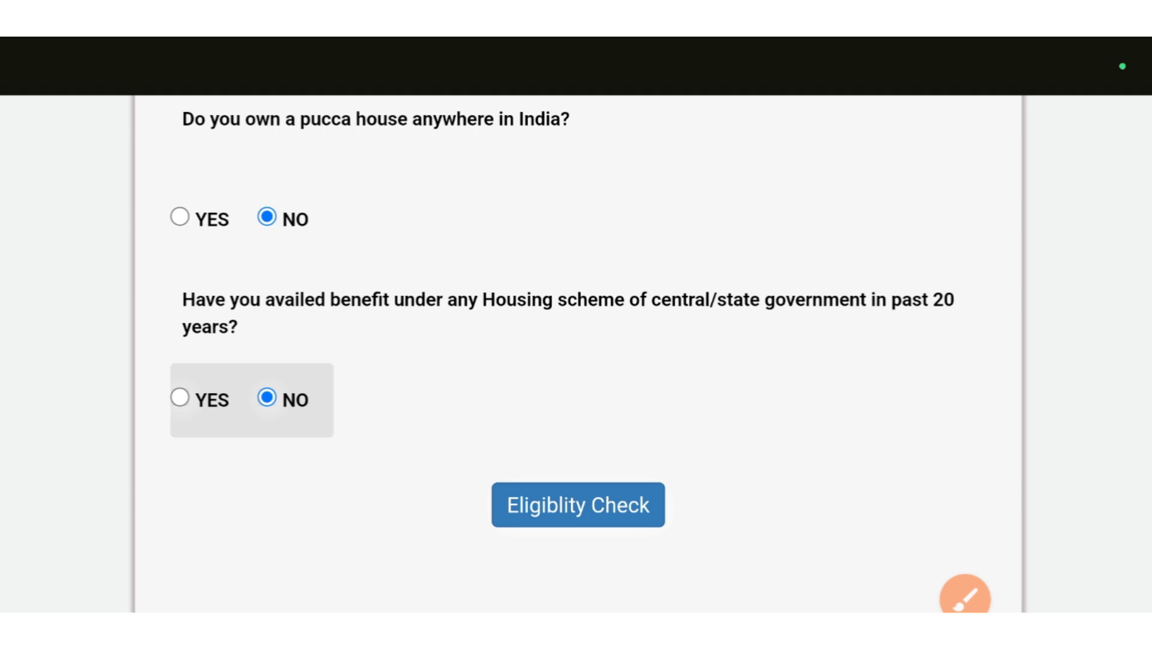
pyautogui.click(565, 503)
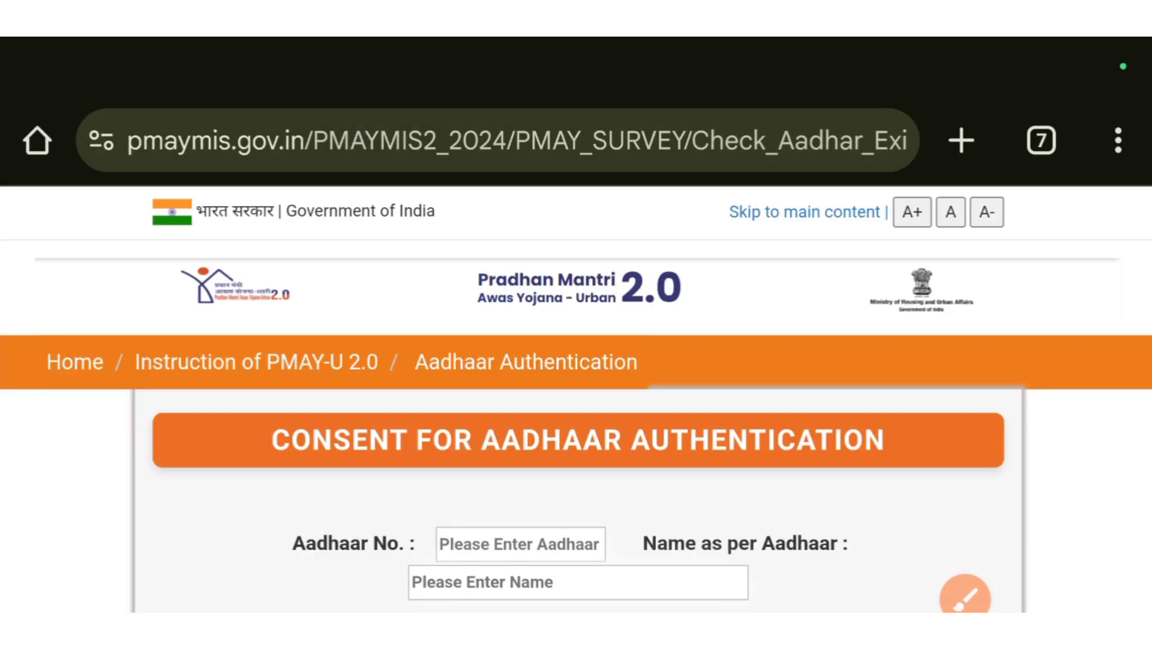
pyautogui.scroll(-5, 823, 276)
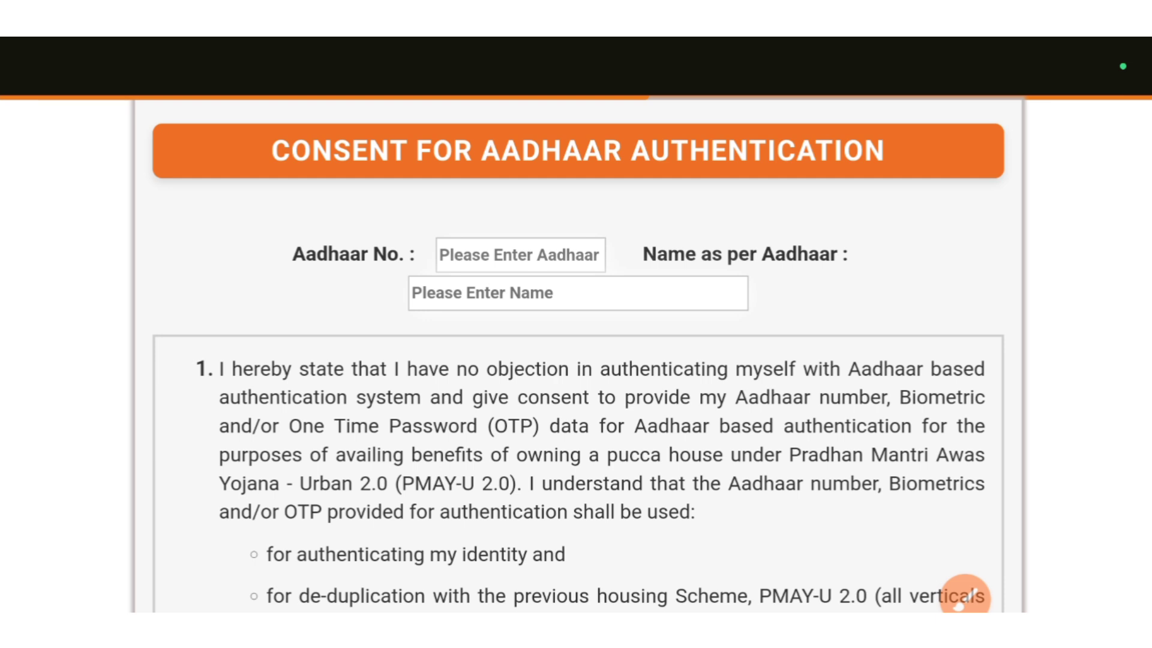
pyautogui.click(965, 595)
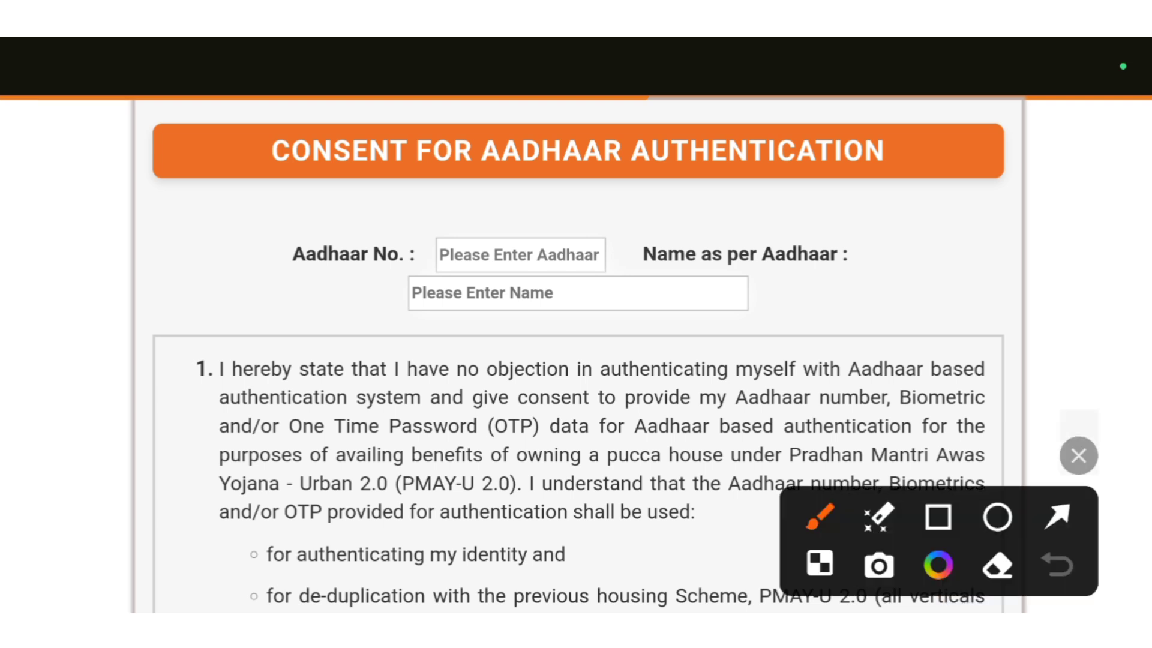
pyautogui.moveTo(526, 211)
pyautogui.mouseDown()
pyautogui.moveTo(432, 272)
pyautogui.moveTo(600, 227)
pyautogui.moveTo(444, 277)
pyautogui.moveTo(404, 308)
pyautogui.moveTo(675, 286)
pyautogui.moveTo(607, 241)
pyautogui.mouseUp()
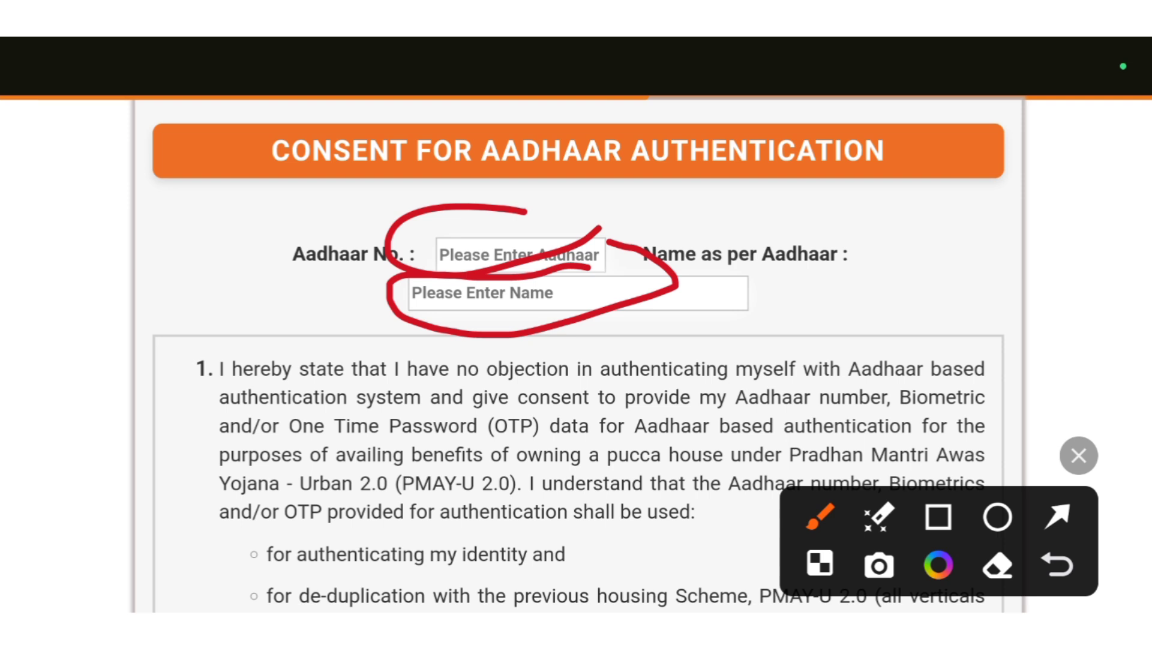
pyautogui.click(1079, 456)
pyautogui.scroll(-10, 840, 341)
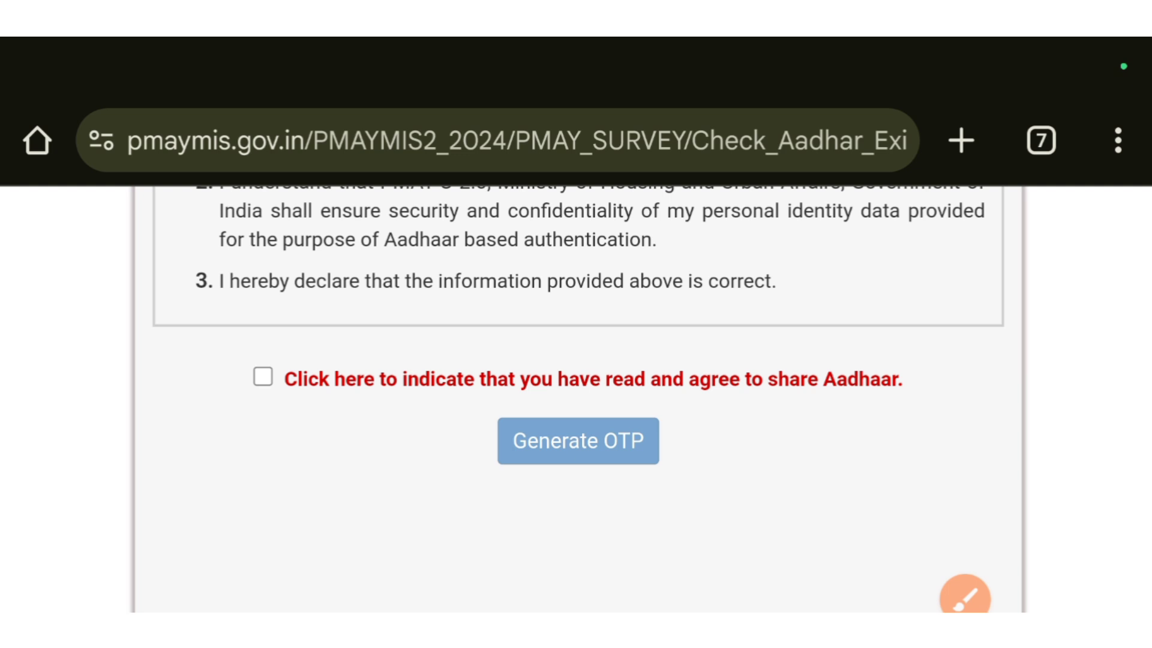
# Tick the consent checkbox to share Aadhaar details.
pyautogui.click(965, 597)
pyautogui.moveTo(214, 364)
pyautogui.mouseDown()
pyautogui.moveTo(200, 357)
pyautogui.moveTo(171, 383)
pyautogui.mouseUp()
pyautogui.click(1078, 455)
pyautogui.click(263, 377)
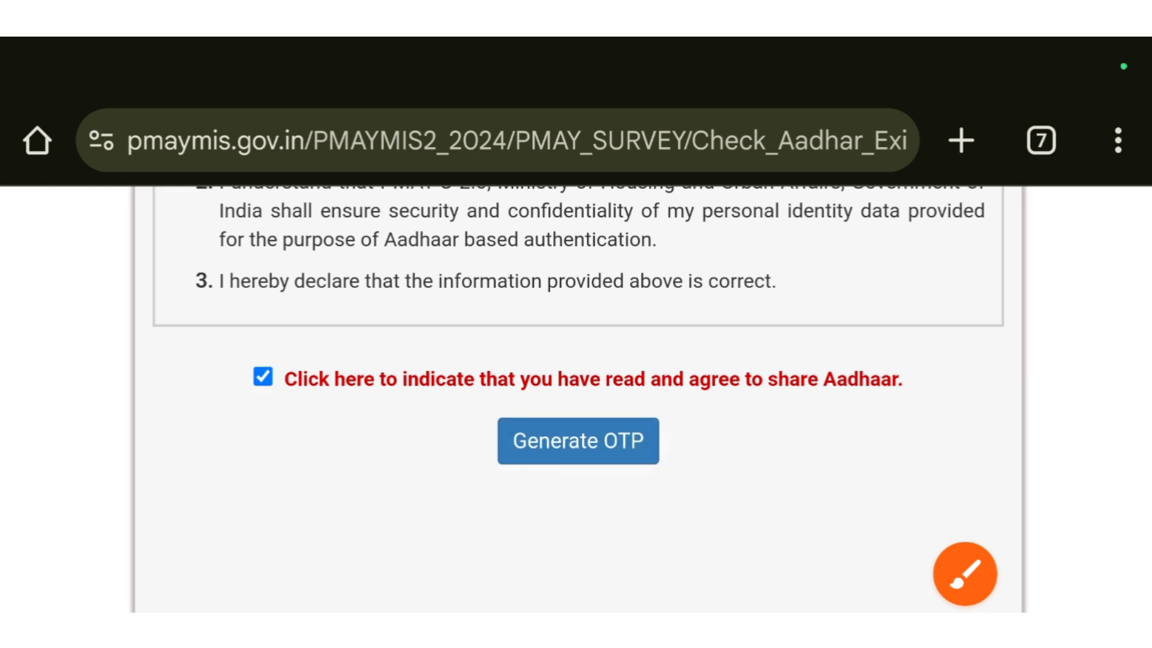
# Generate a one-time password for Aadhaar authentication.
pyautogui.click(964, 573)
pyautogui.moveTo(671, 394)
pyautogui.mouseDown()
pyautogui.moveTo(444, 454)
pyautogui.moveTo(635, 370)
pyautogui.mouseUp()
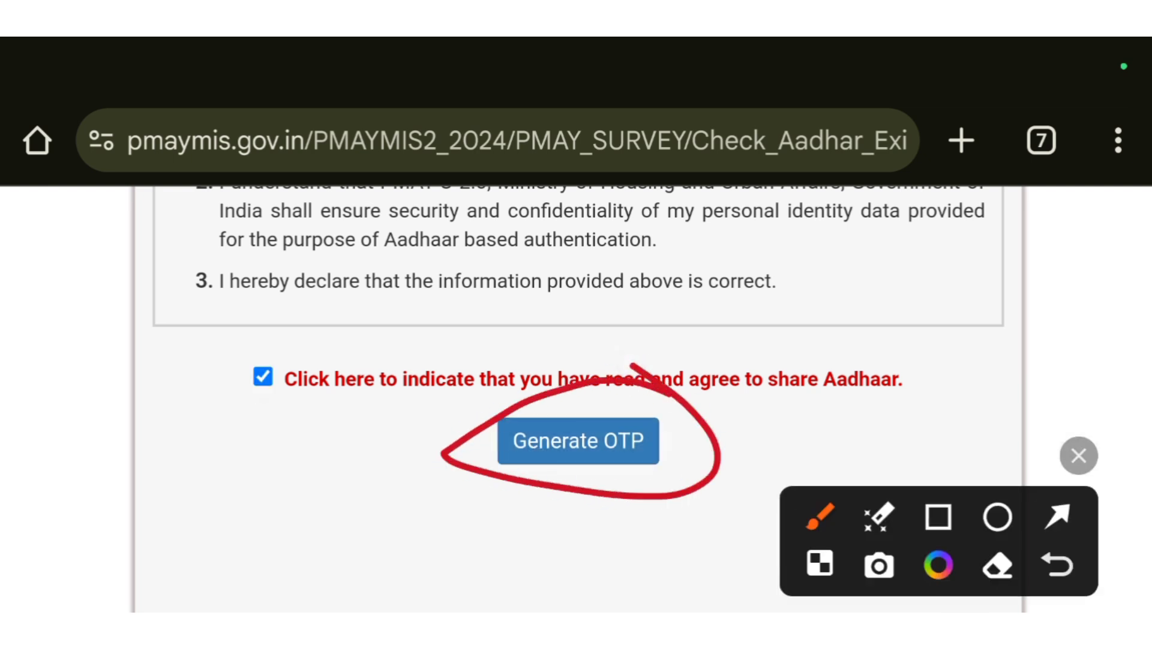
pyautogui.click(1079, 456)
pyautogui.click(527, 445)
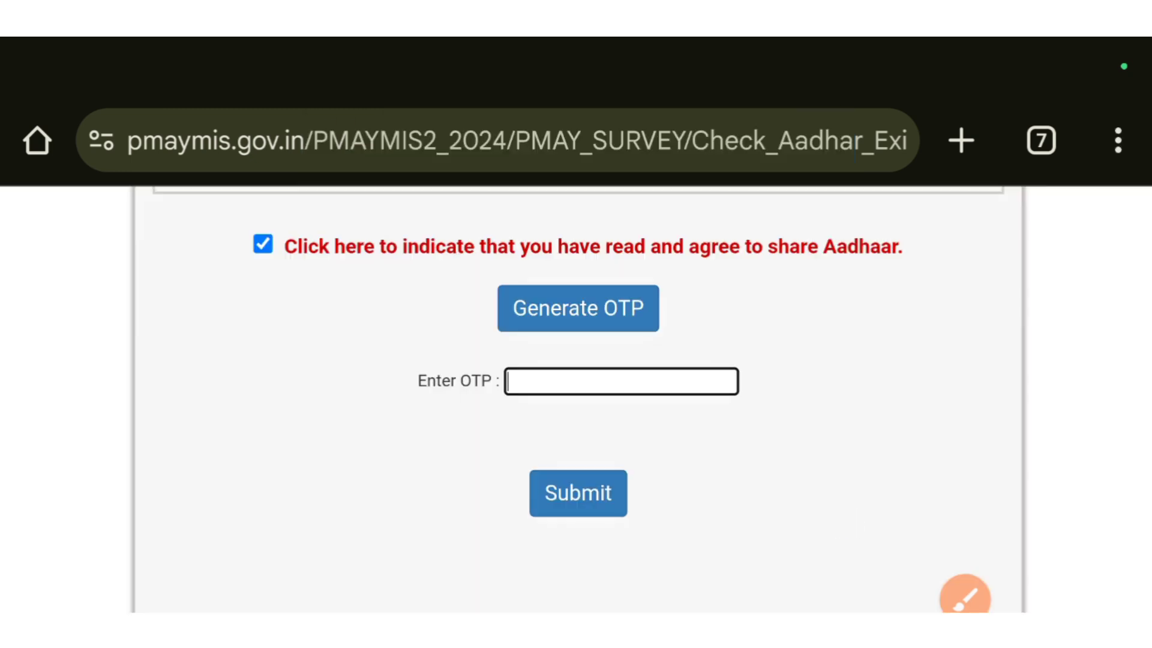
# Enter the received OTP and submit it to verify the Aadhaar.
pyautogui.click(965, 594)
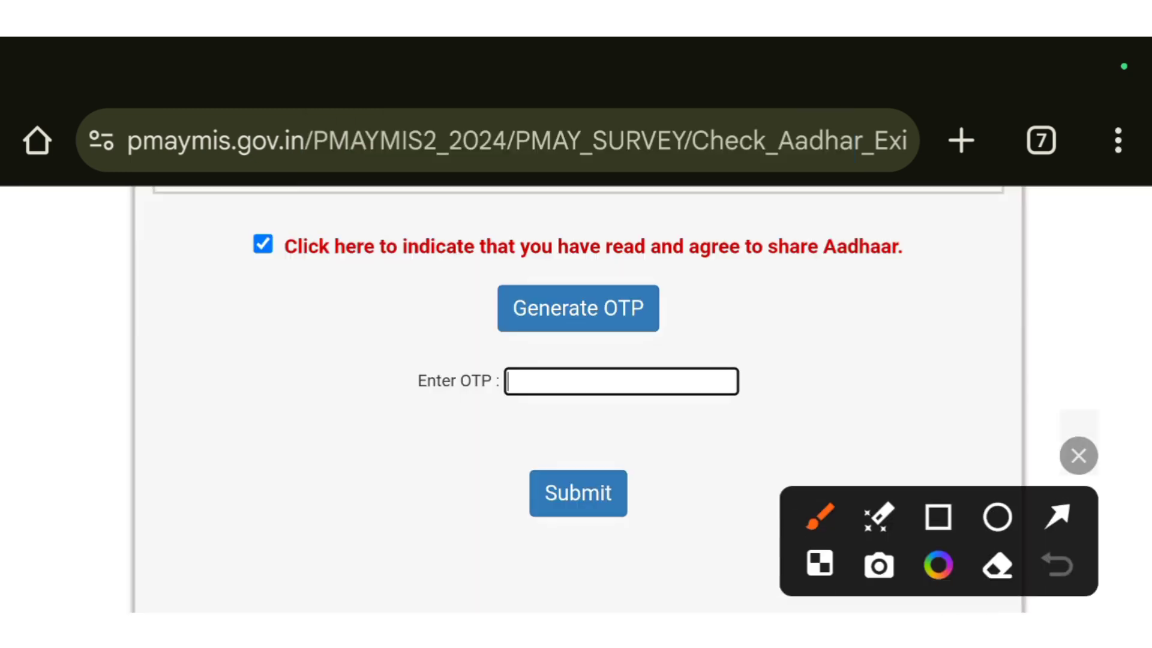
pyautogui.moveTo(713, 355)
pyautogui.mouseDown()
pyautogui.moveTo(587, 340)
pyautogui.moveTo(560, 431)
pyautogui.moveTo(741, 360)
pyautogui.moveTo(630, 354)
pyautogui.mouseUp()
pyautogui.click(1078, 456)
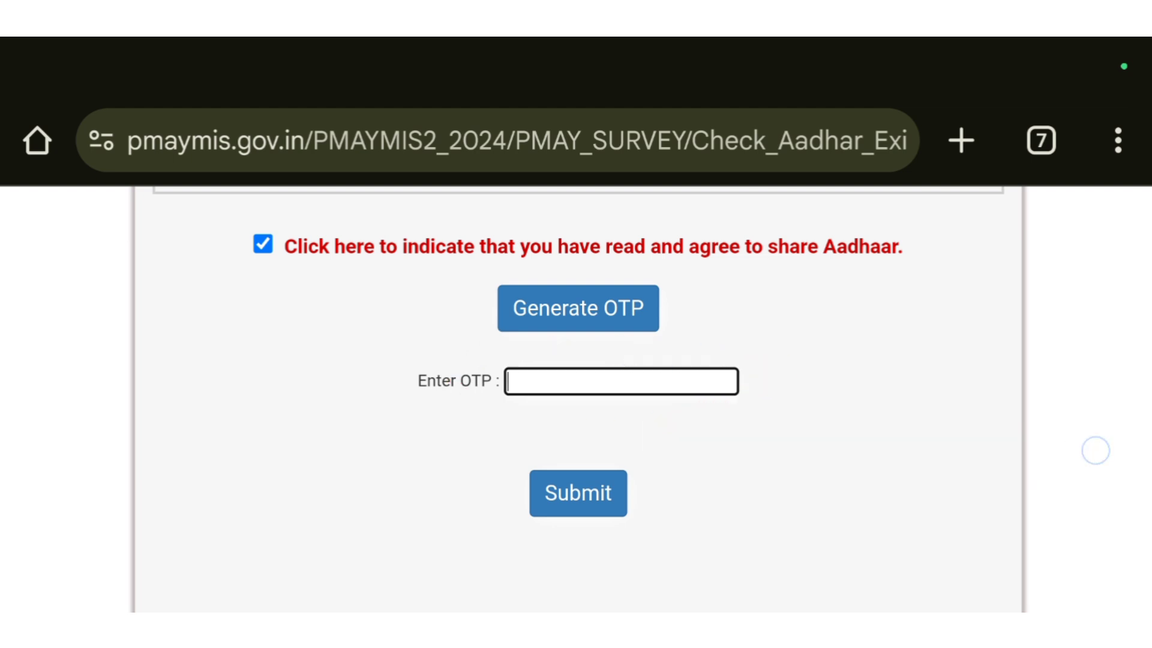
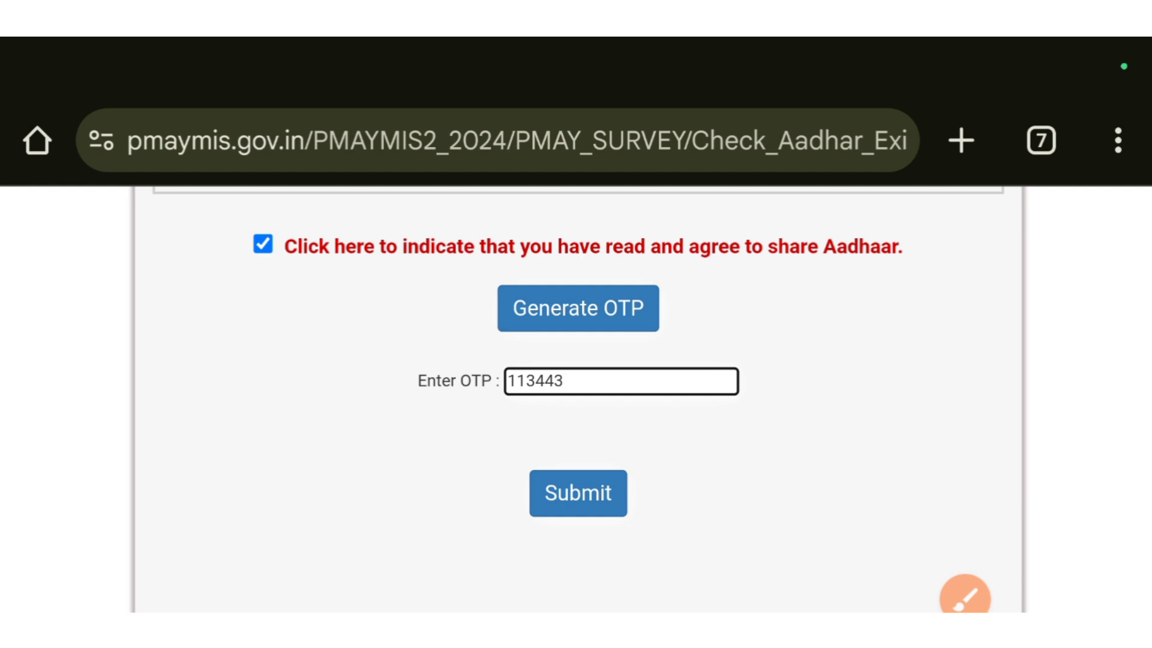
pyautogui.click(580, 487)
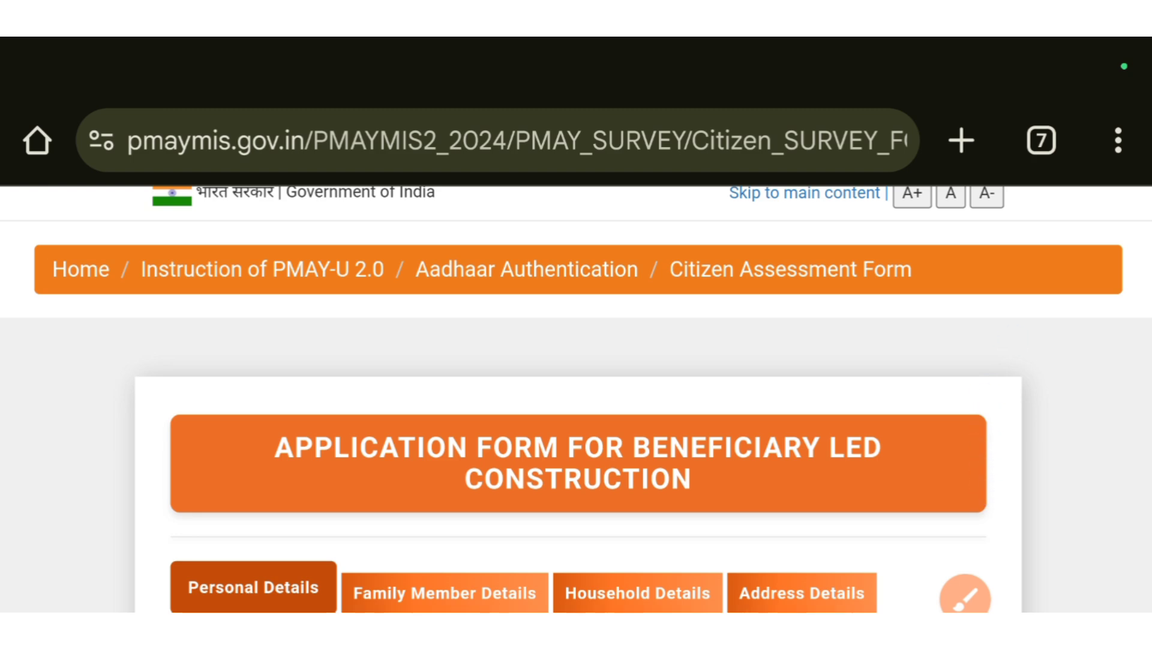
# Circle the PAN, date of birth, mobile and e-mail fields, then open the Gender list.
pyautogui.scroll(-5, 941, 300)
pyautogui.scroll(-2, 908, 397)
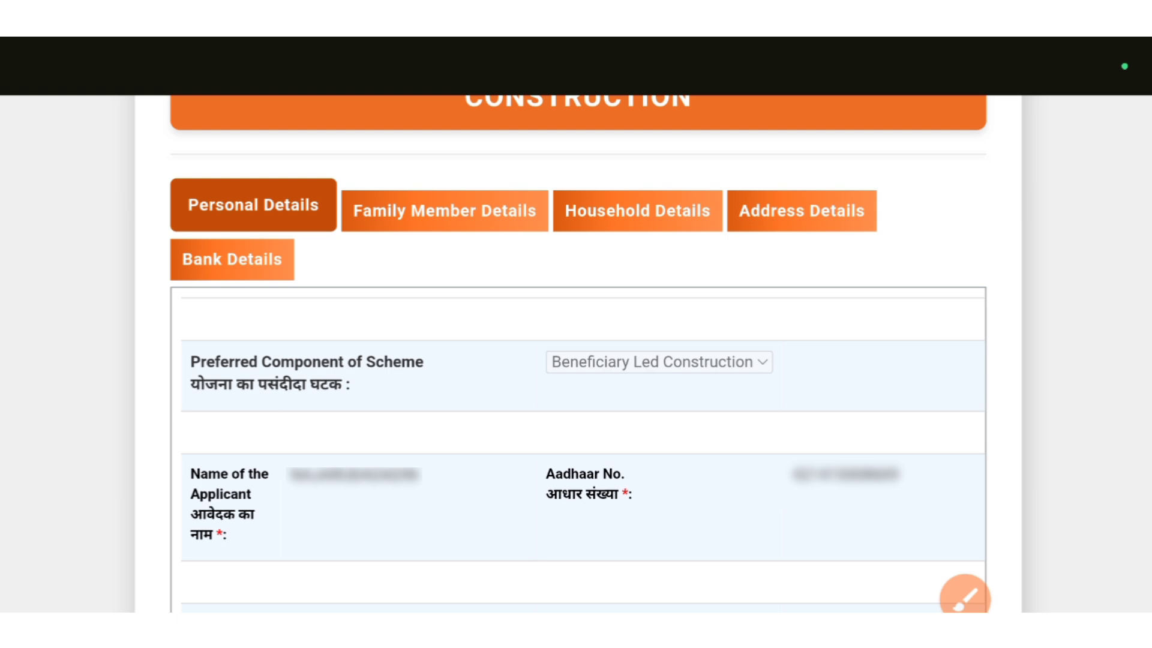
pyautogui.scroll(-6, 576, 360)
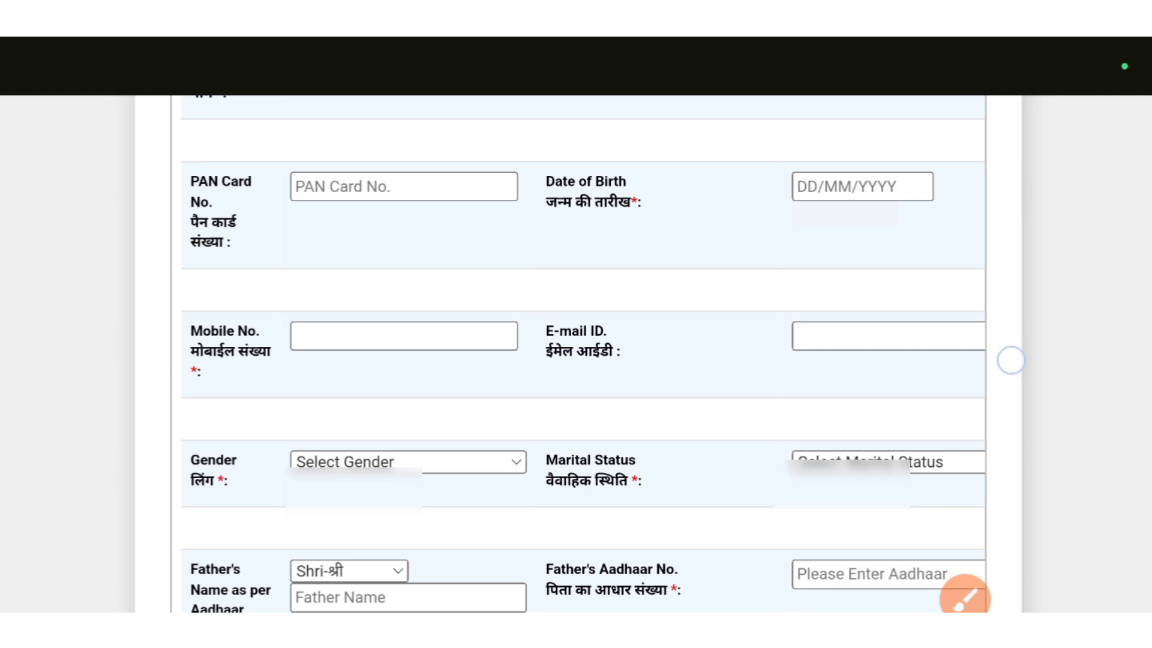
pyautogui.click(964, 597)
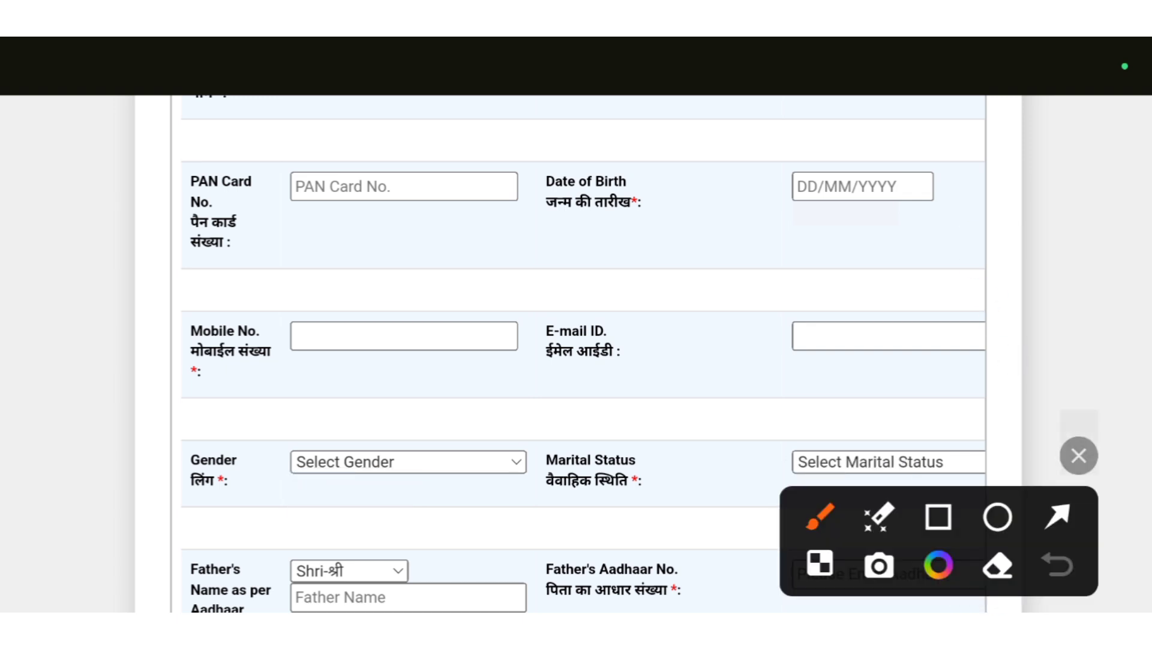
pyautogui.moveTo(347, 144)
pyautogui.mouseDown()
pyautogui.moveTo(304, 232)
pyautogui.moveTo(309, 138)
pyautogui.mouseUp()
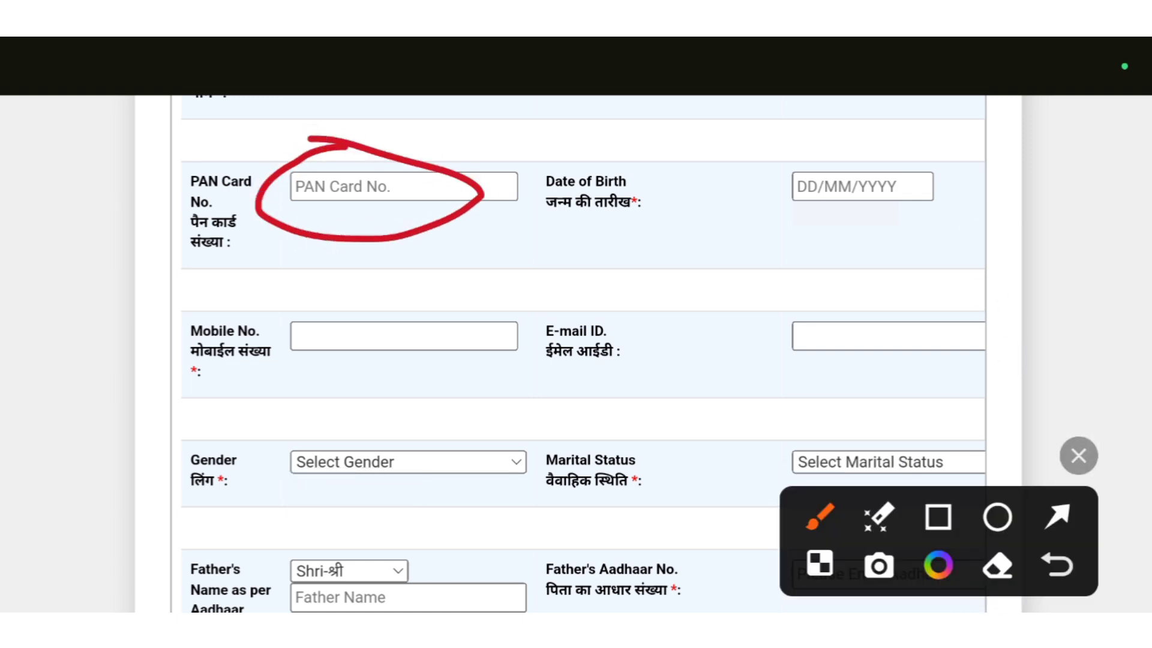
pyautogui.moveTo(864, 167)
pyautogui.mouseDown()
pyautogui.moveTo(781, 245)
pyautogui.moveTo(930, 180)
pyautogui.moveTo(849, 157)
pyautogui.mouseUp()
pyautogui.moveTo(468, 306)
pyautogui.mouseDown()
pyautogui.moveTo(264, 324)
pyautogui.moveTo(466, 371)
pyautogui.moveTo(474, 306)
pyautogui.moveTo(458, 307)
pyautogui.mouseUp()
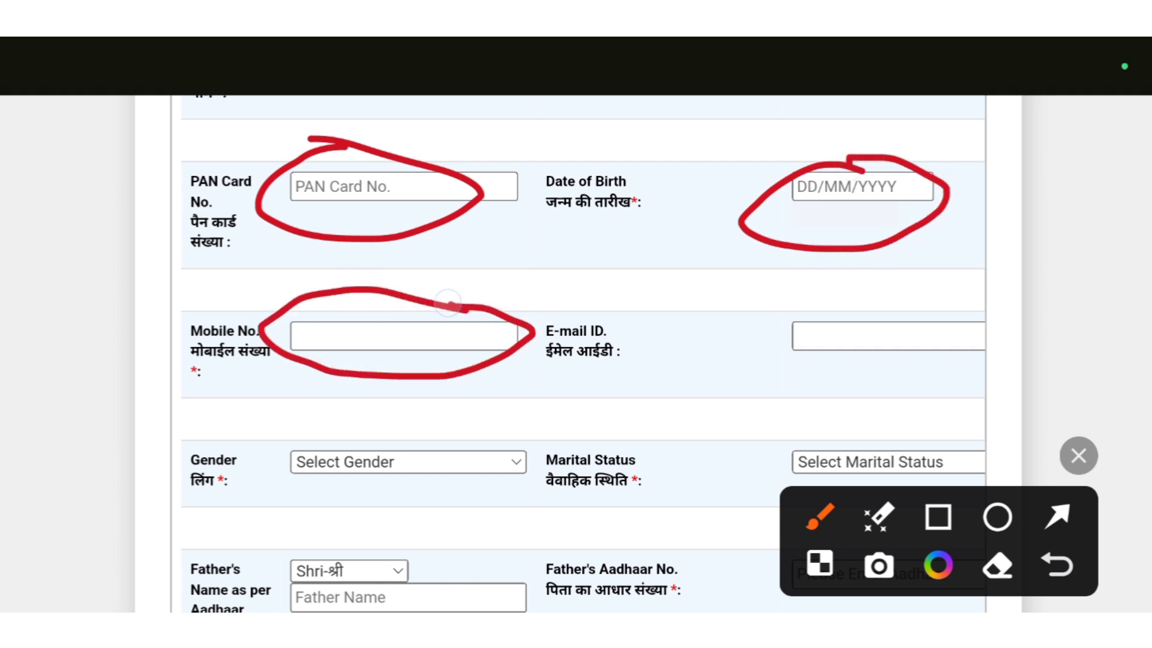
pyautogui.moveTo(888, 285)
pyautogui.mouseDown()
pyautogui.moveTo(856, 291)
pyautogui.moveTo(890, 362)
pyautogui.moveTo(926, 301)
pyautogui.moveTo(860, 298)
pyautogui.mouseUp()
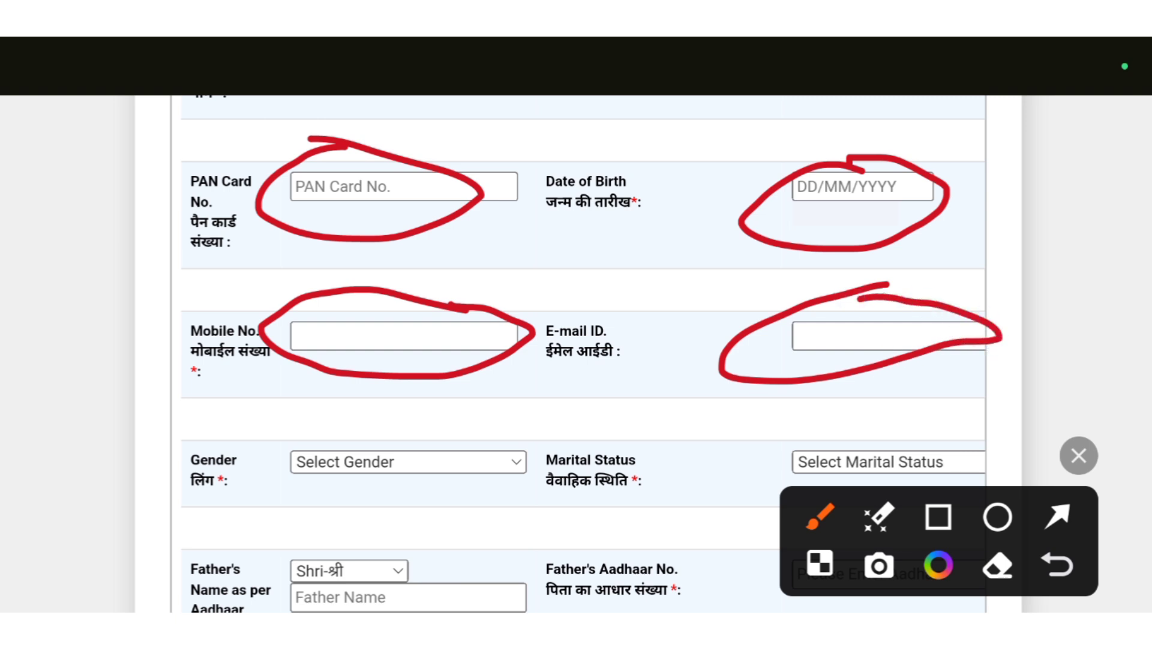
pyautogui.click(1078, 456)
pyautogui.click(346, 468)
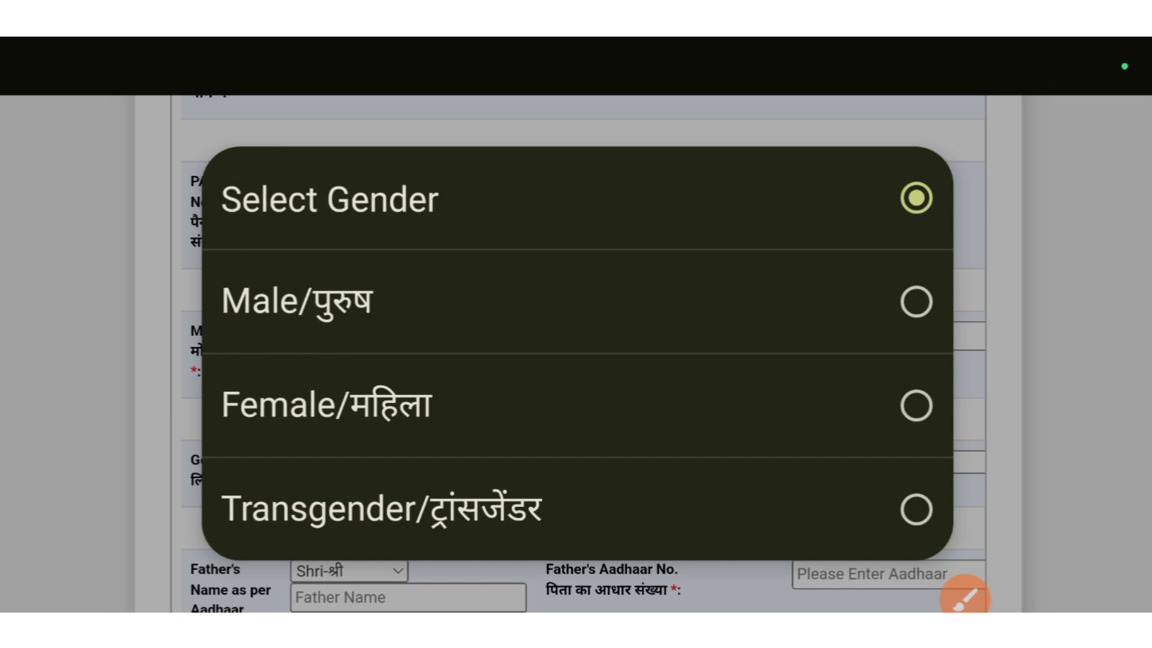
# Choose Male (पुरुष) as gender and Married as marital status.
pyautogui.click(290, 303)
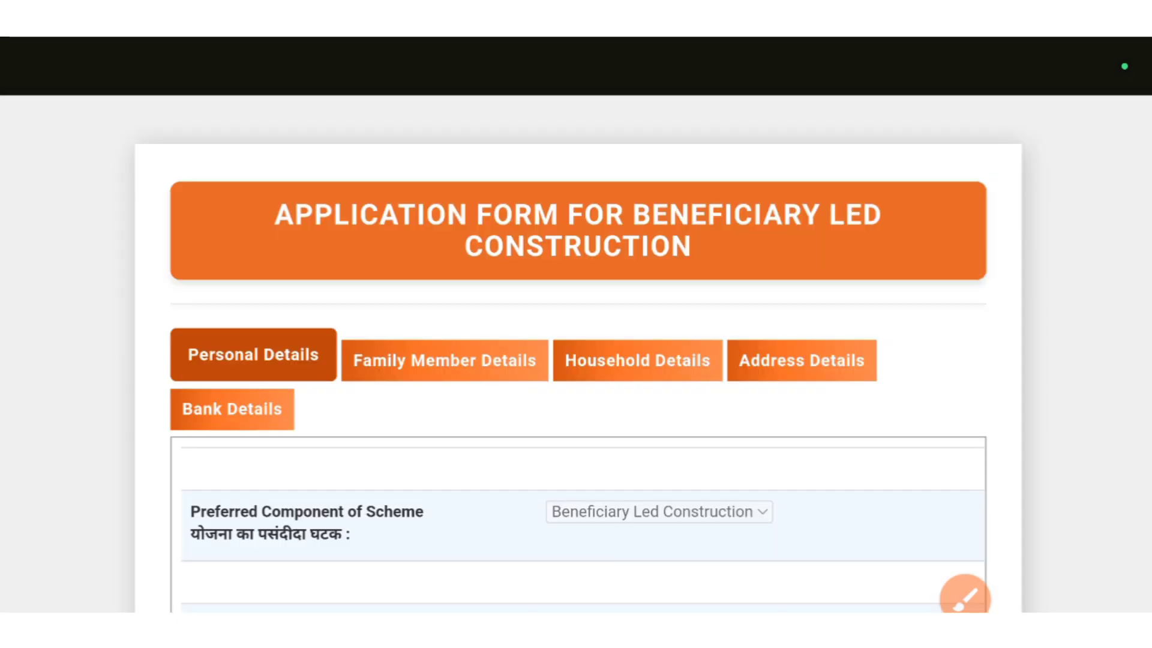
pyautogui.scroll(-12, 852, 367)
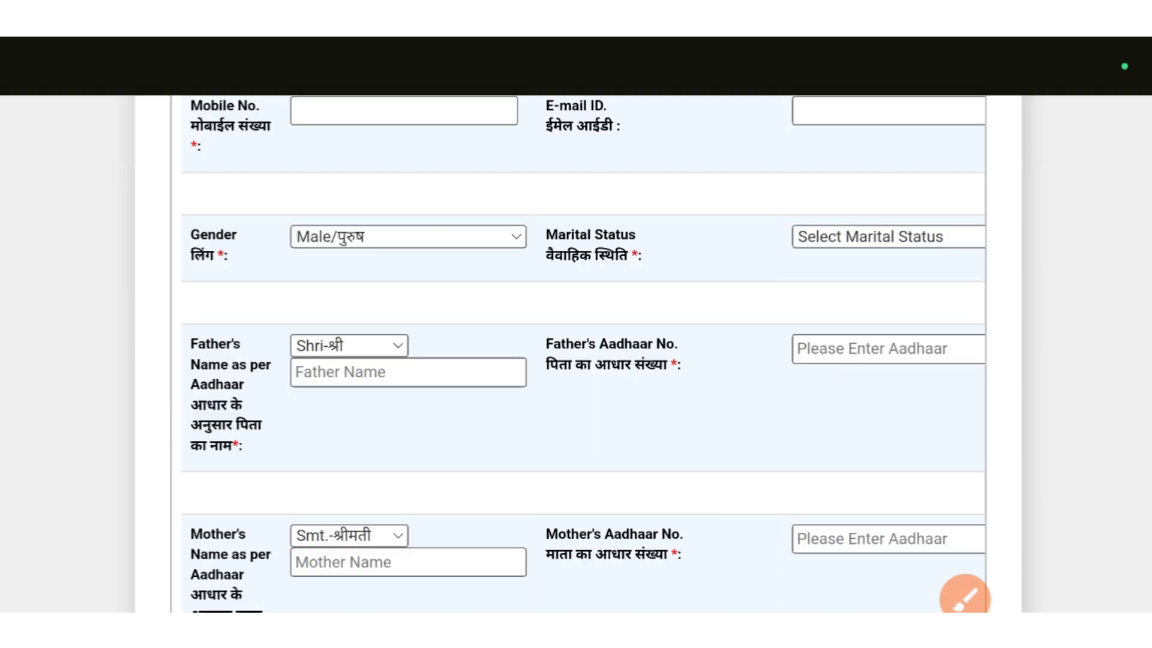
pyautogui.click(888, 237)
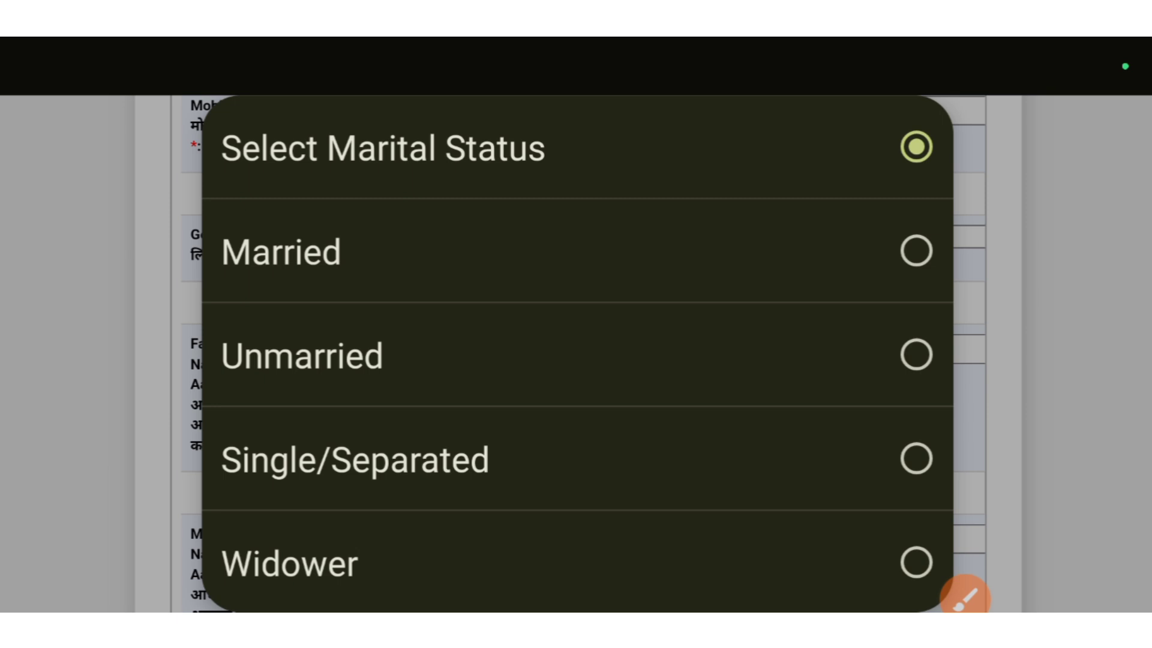
pyautogui.click(577, 251)
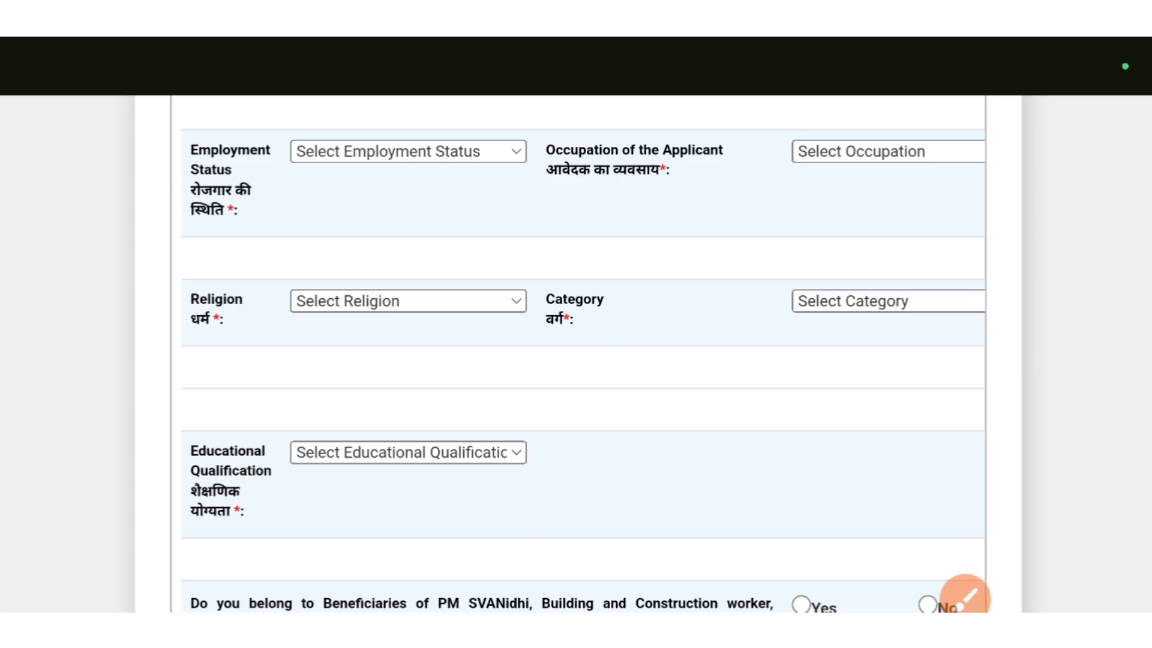
pyautogui.scroll(7, 576, 354)
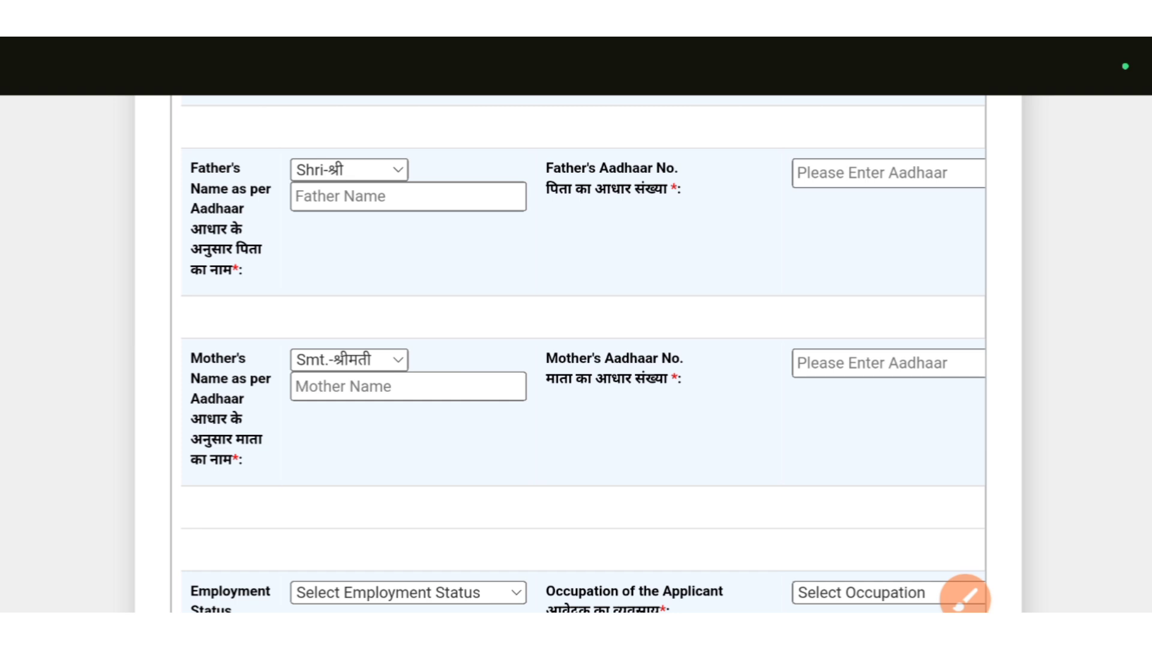
pyautogui.click(1029, 366)
pyautogui.scroll(-1, 583, 355)
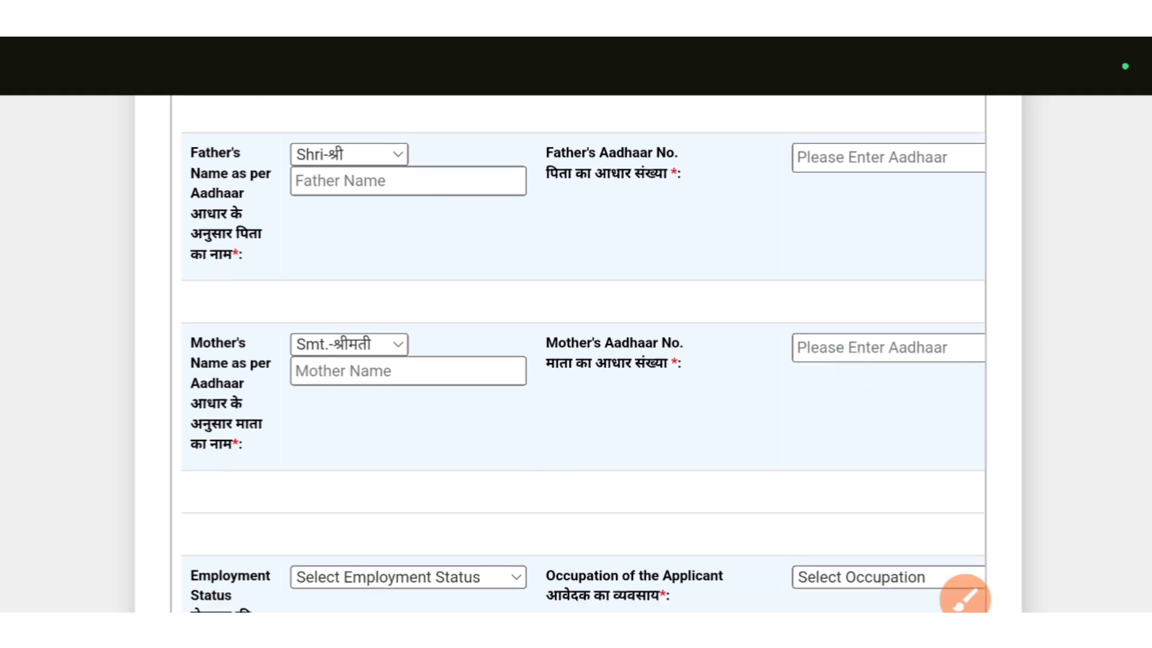
pyautogui.click(965, 599)
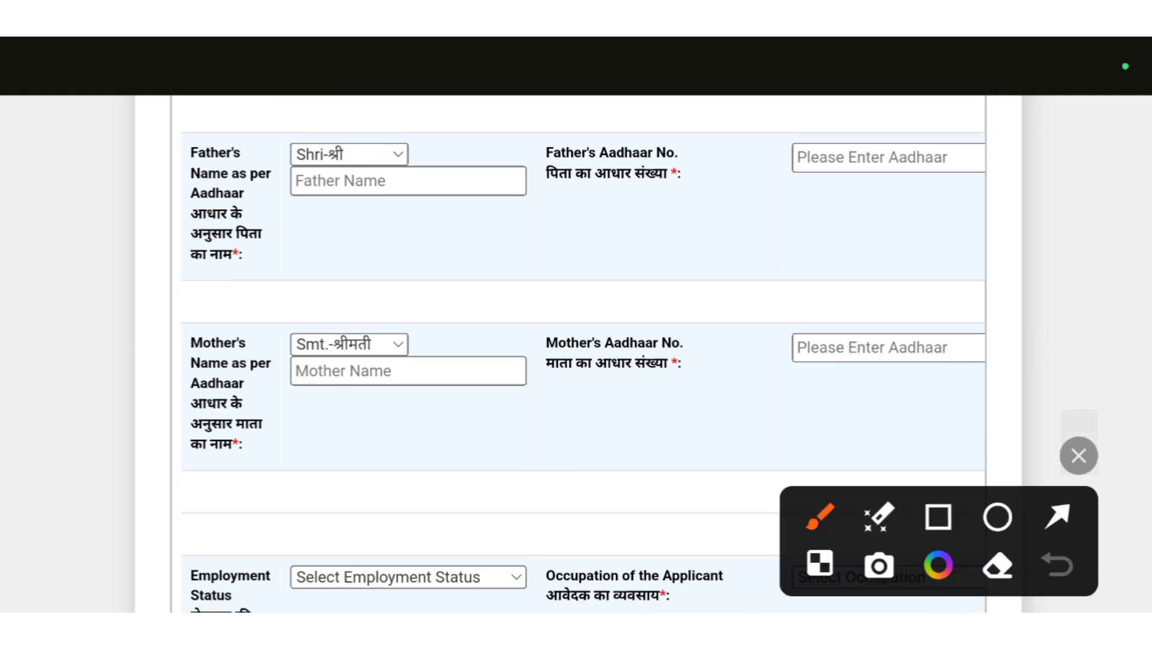
pyautogui.moveTo(387, 160)
pyautogui.mouseDown()
pyautogui.moveTo(394, 216)
pyautogui.moveTo(450, 192)
pyautogui.mouseUp()
pyautogui.moveTo(846, 137)
pyautogui.mouseDown()
pyautogui.moveTo(804, 211)
pyautogui.moveTo(944, 149)
pyautogui.moveTo(810, 124)
pyautogui.mouseUp()
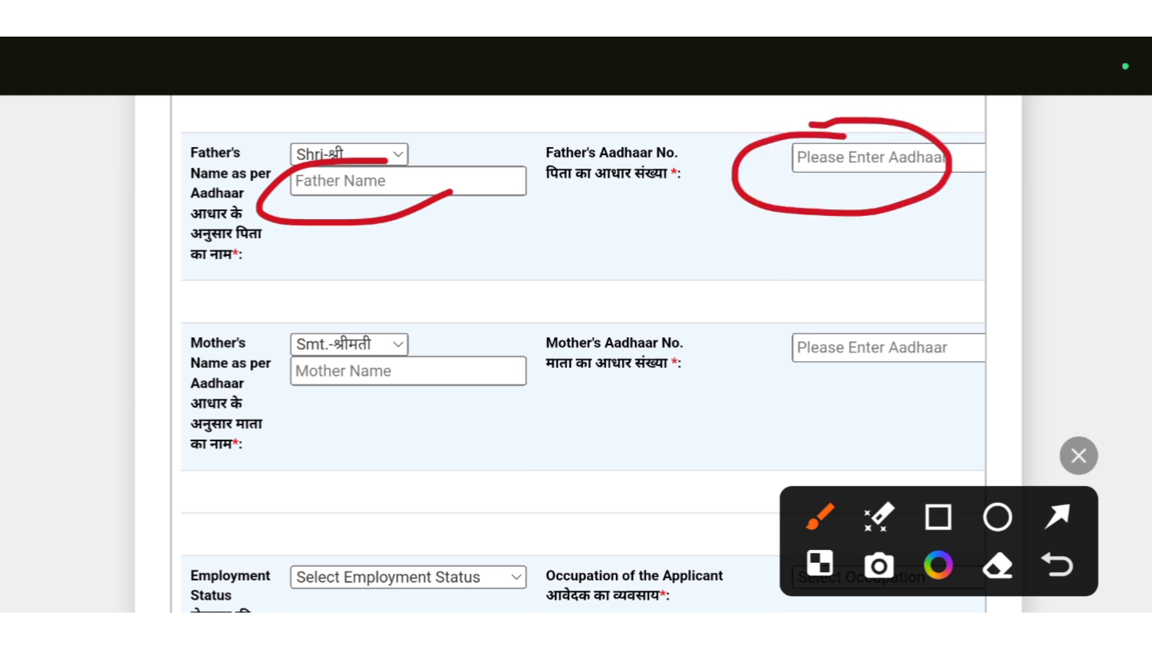
pyautogui.moveTo(354, 302)
pyautogui.mouseDown()
pyautogui.moveTo(406, 432)
pyautogui.moveTo(360, 295)
pyautogui.moveTo(289, 303)
pyautogui.mouseUp()
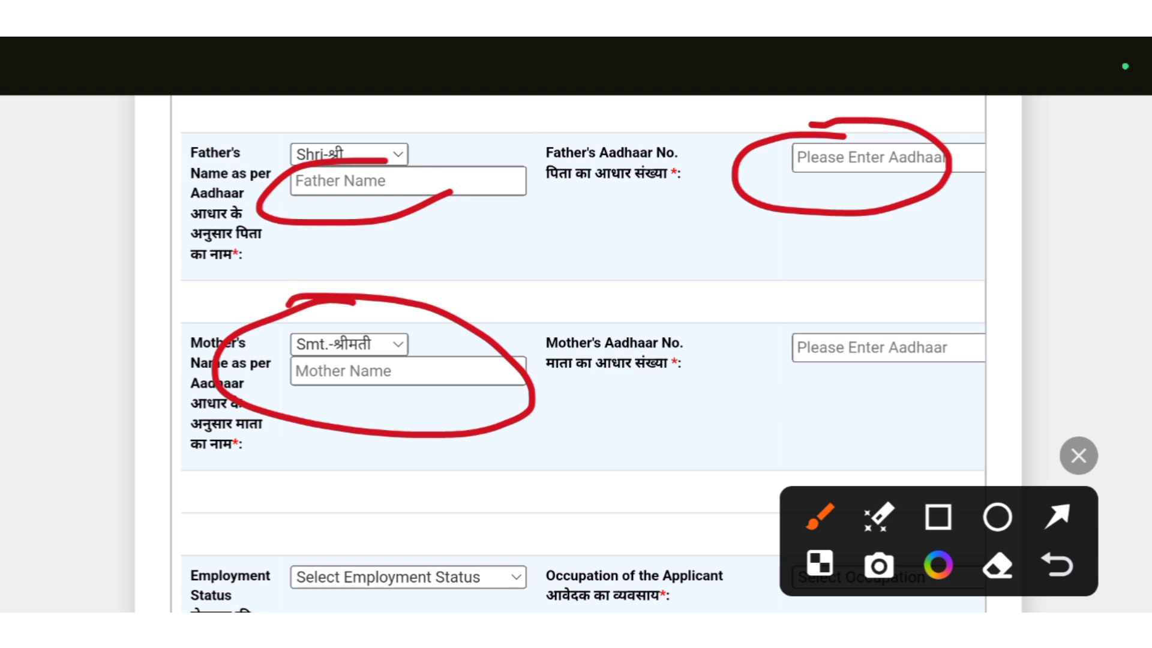
pyautogui.moveTo(900, 294)
pyautogui.mouseDown()
pyautogui.moveTo(746, 342)
pyautogui.moveTo(1006, 381)
pyautogui.moveTo(859, 296)
pyautogui.moveTo(816, 300)
pyautogui.mouseUp()
pyautogui.click(1078, 456)
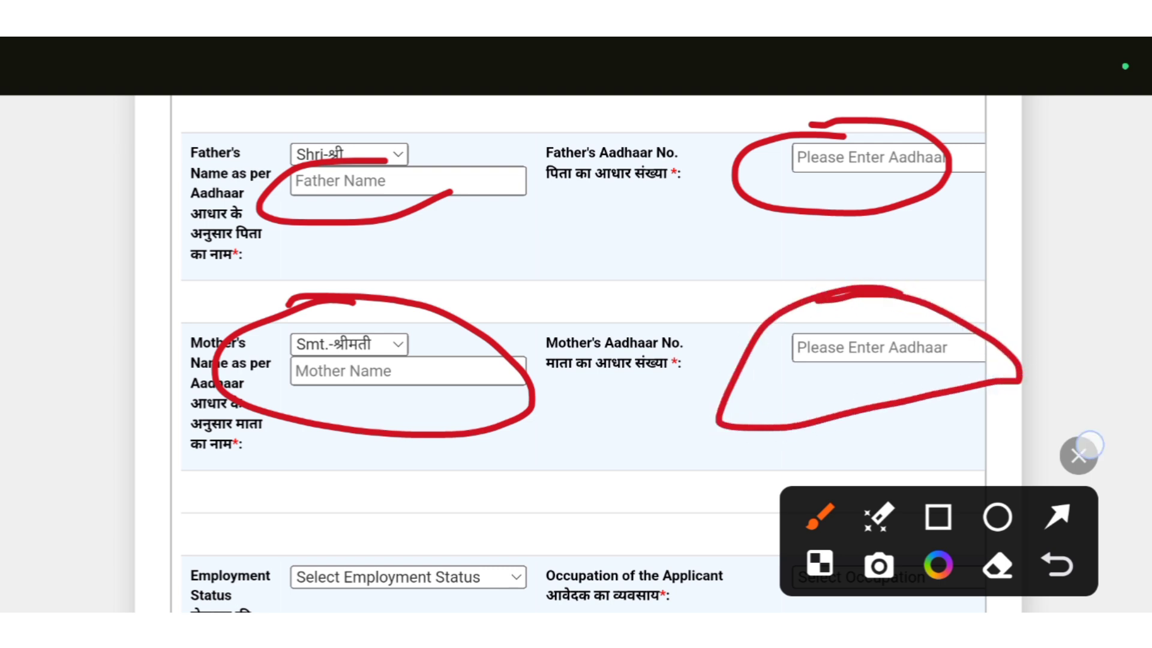
pyautogui.moveTo(218, 400); pyautogui.dragTo(207, 253)
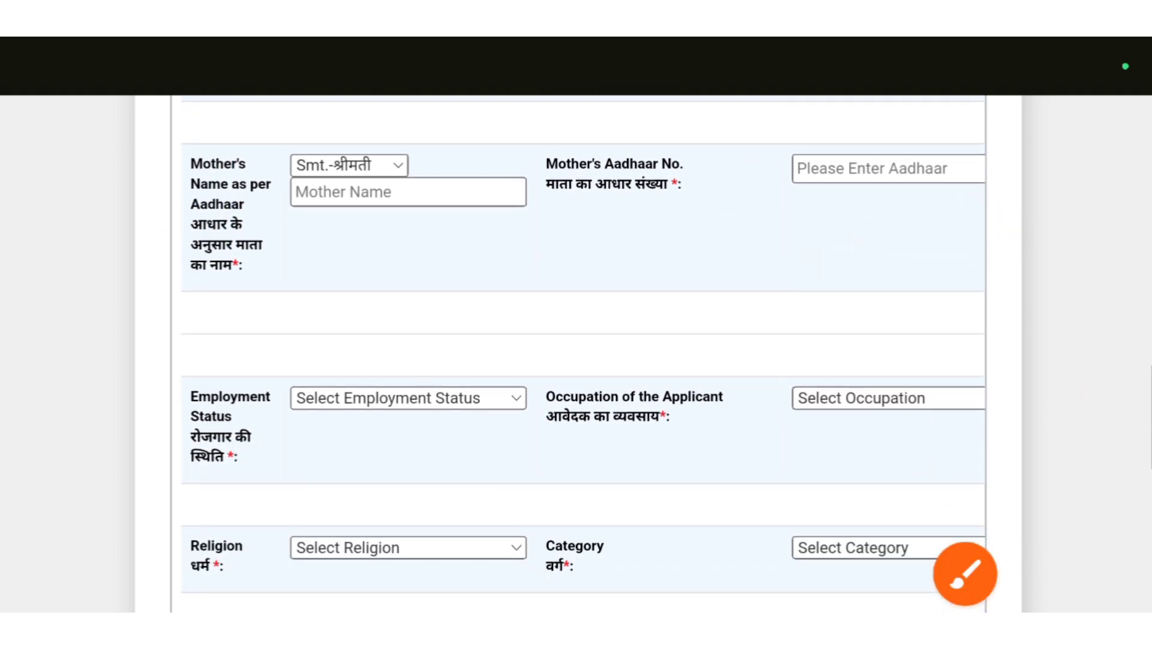
pyautogui.moveTo(190, 483); pyautogui.dragTo(190, 399)
# Set the applicant's employment status to Labour.
pyautogui.click(965, 574)
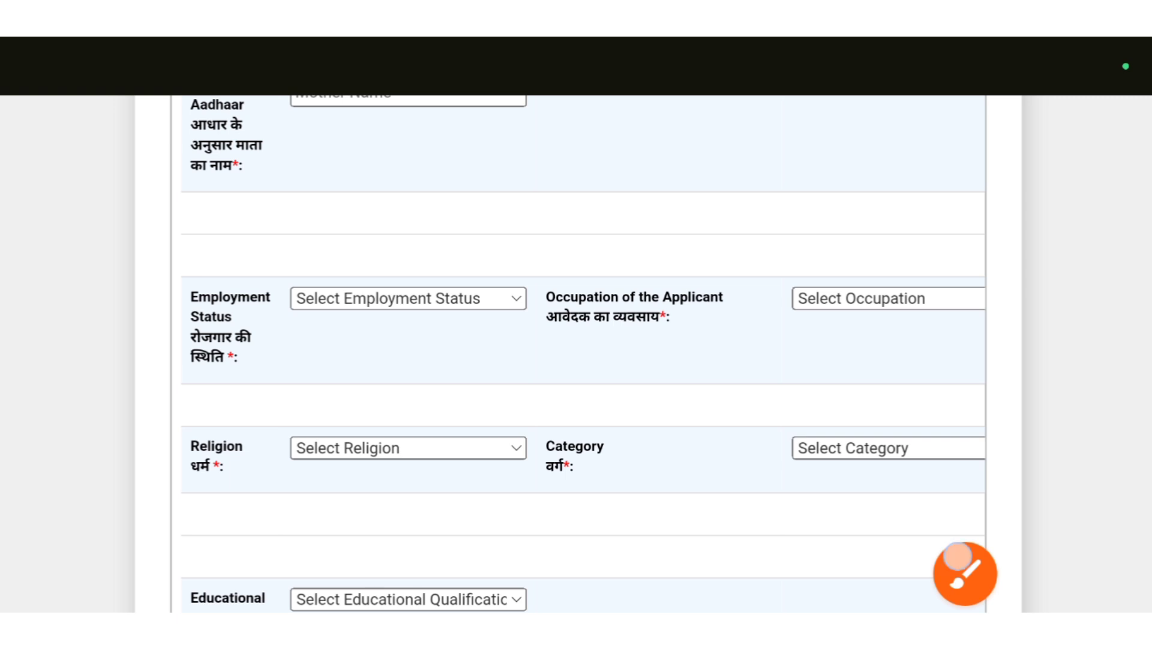
pyautogui.moveTo(358, 248)
pyautogui.mouseDown()
pyautogui.moveTo(236, 303)
pyautogui.moveTo(486, 309)
pyautogui.mouseUp()
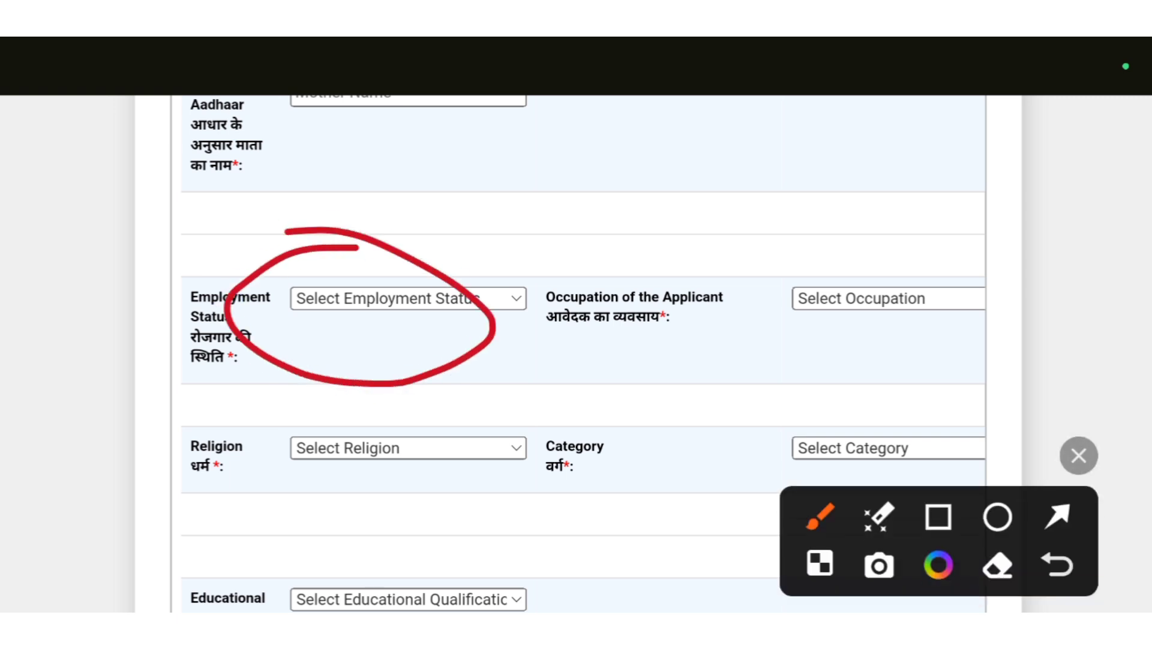
pyautogui.click(1078, 456)
pyautogui.click(342, 298)
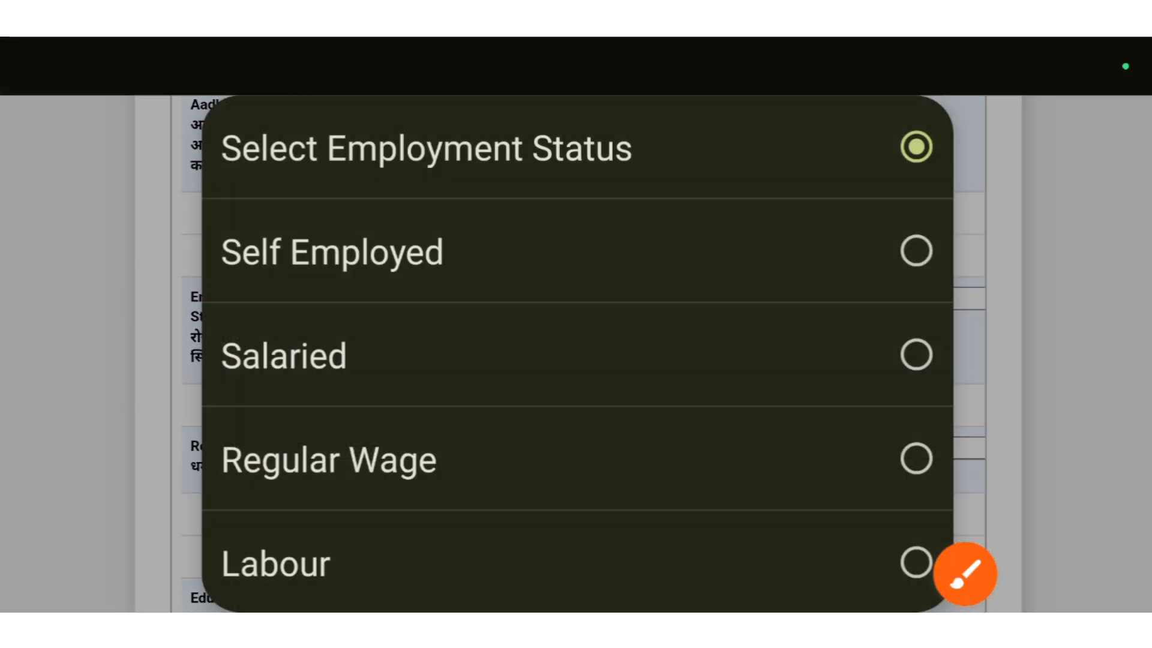
pyautogui.moveTo(258, 478); pyautogui.dragTo(240, 318)
pyautogui.moveTo(232, 466); pyautogui.dragTo(198, 502)
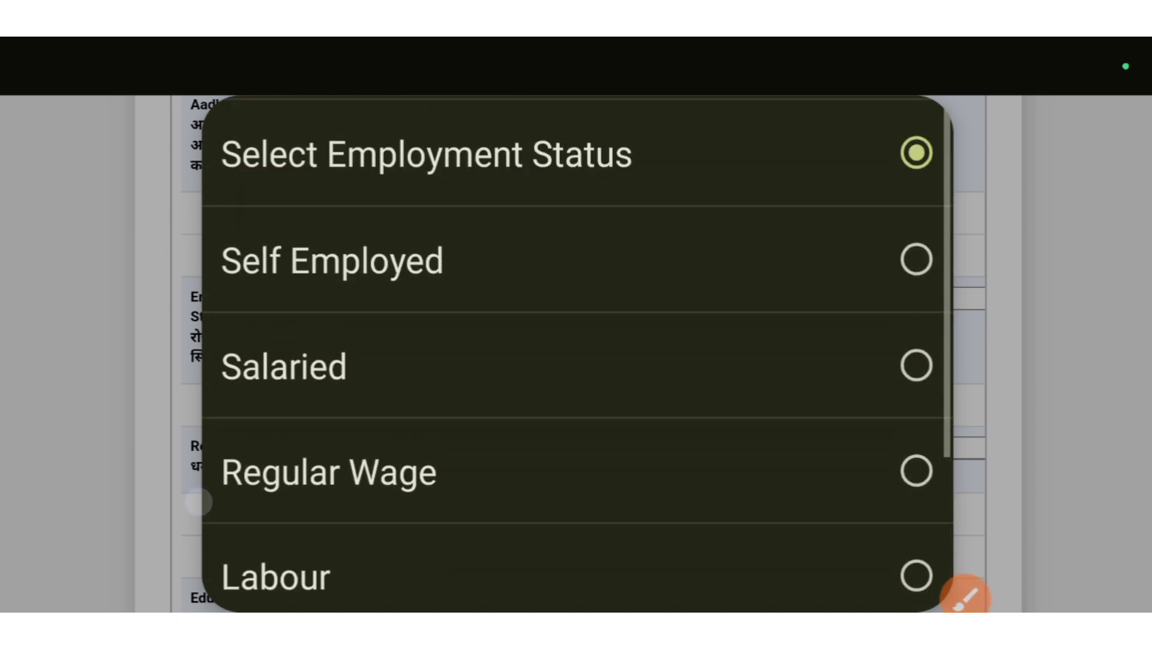
pyautogui.moveTo(240, 432); pyautogui.dragTo(207, 240)
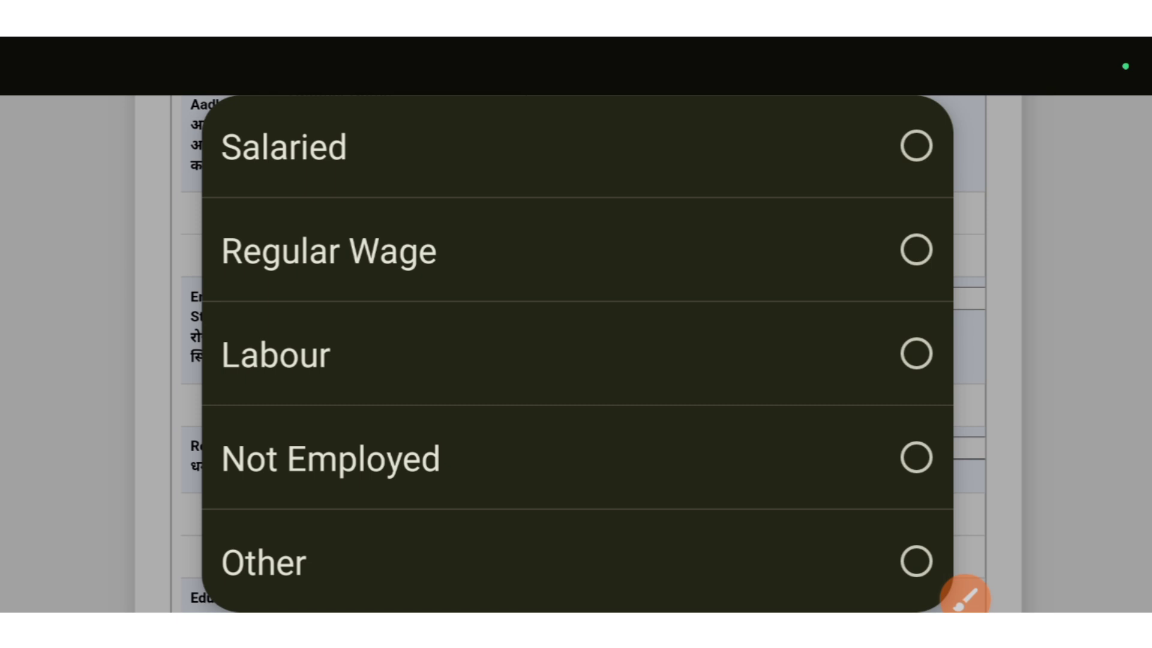
pyautogui.click(276, 355)
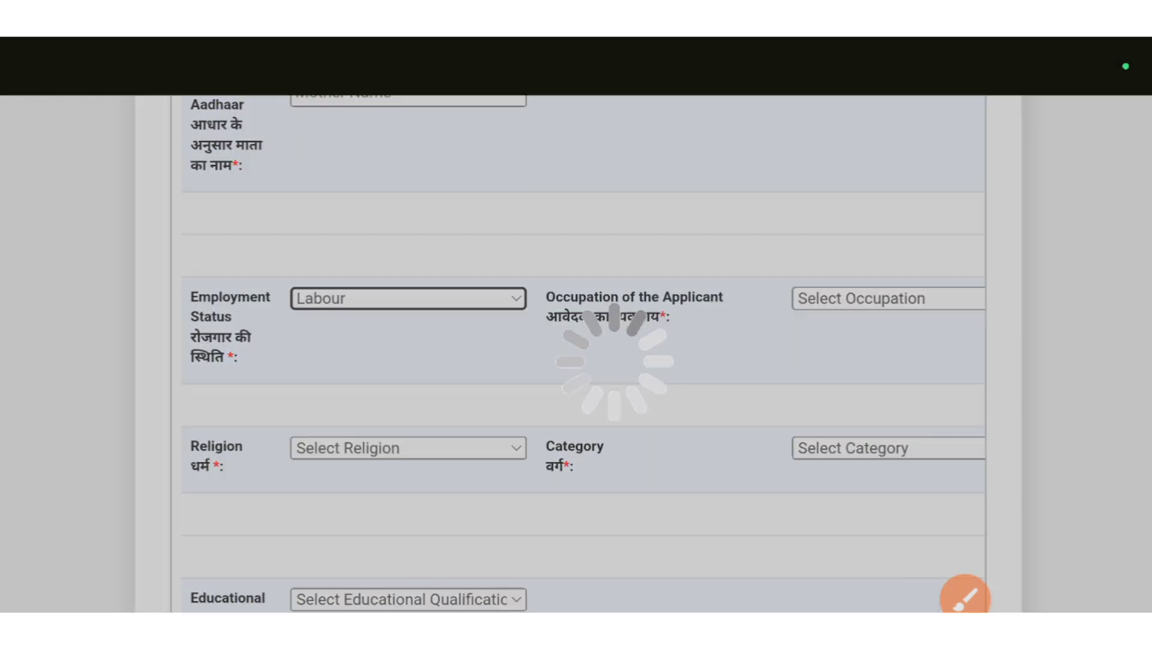
pyautogui.scroll(5, 826, 420)
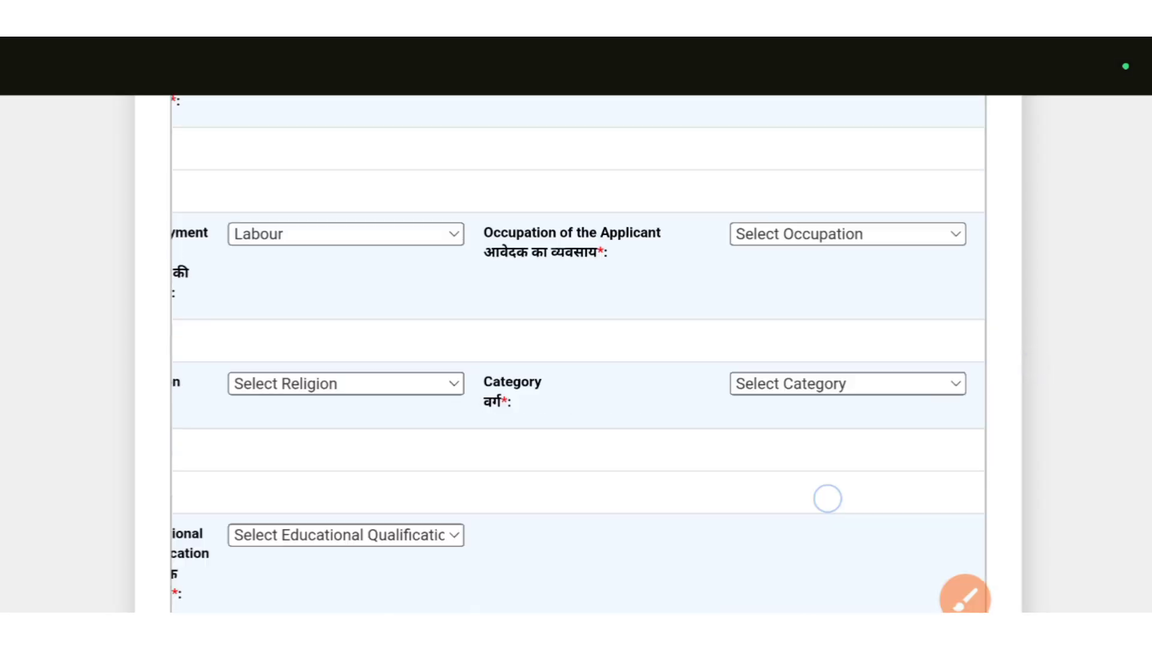
# Choose Labourer from the Occupation of the Applicant picker.
pyautogui.click(965, 591)
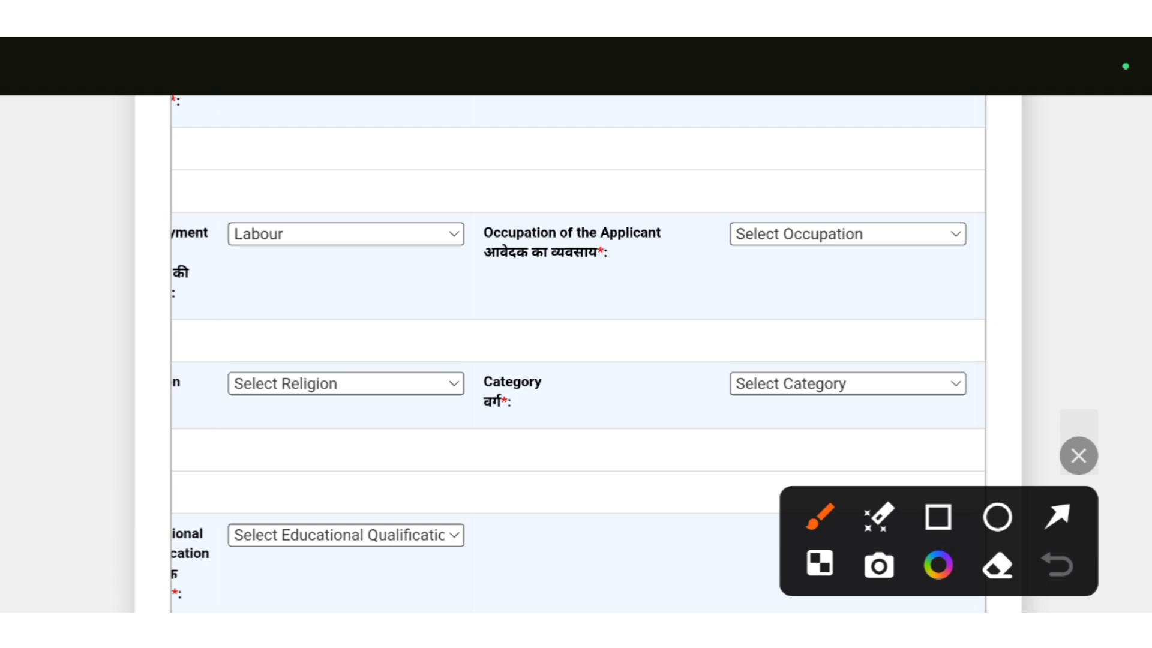
pyautogui.click(817, 238)
pyautogui.click(1079, 456)
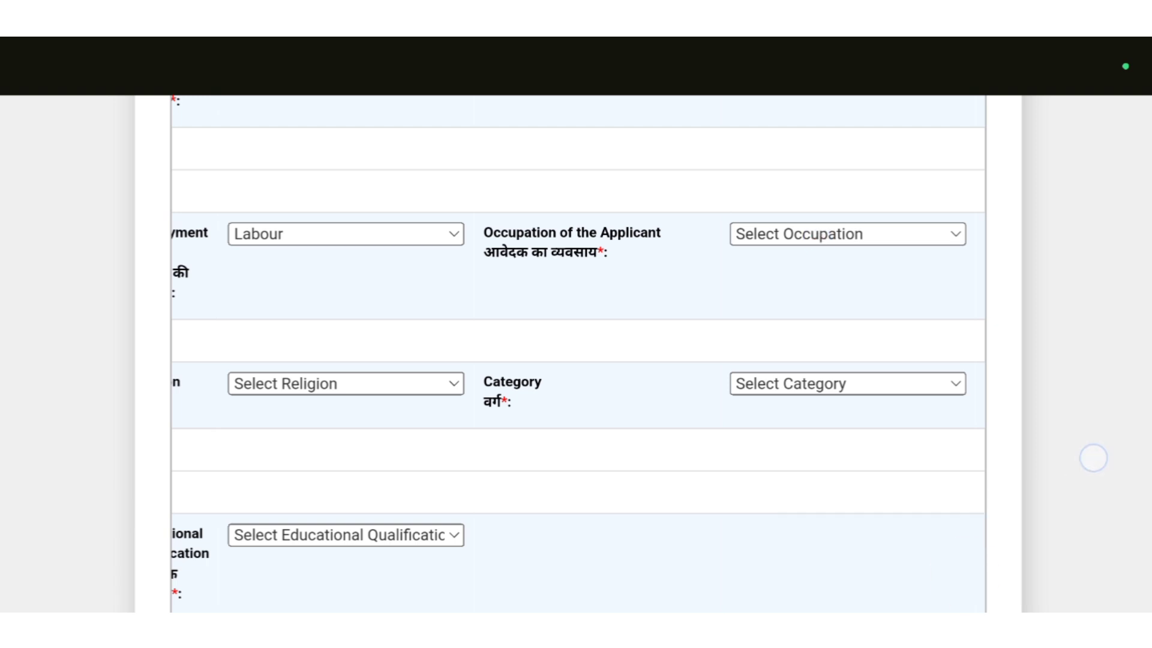
pyautogui.click(840, 237)
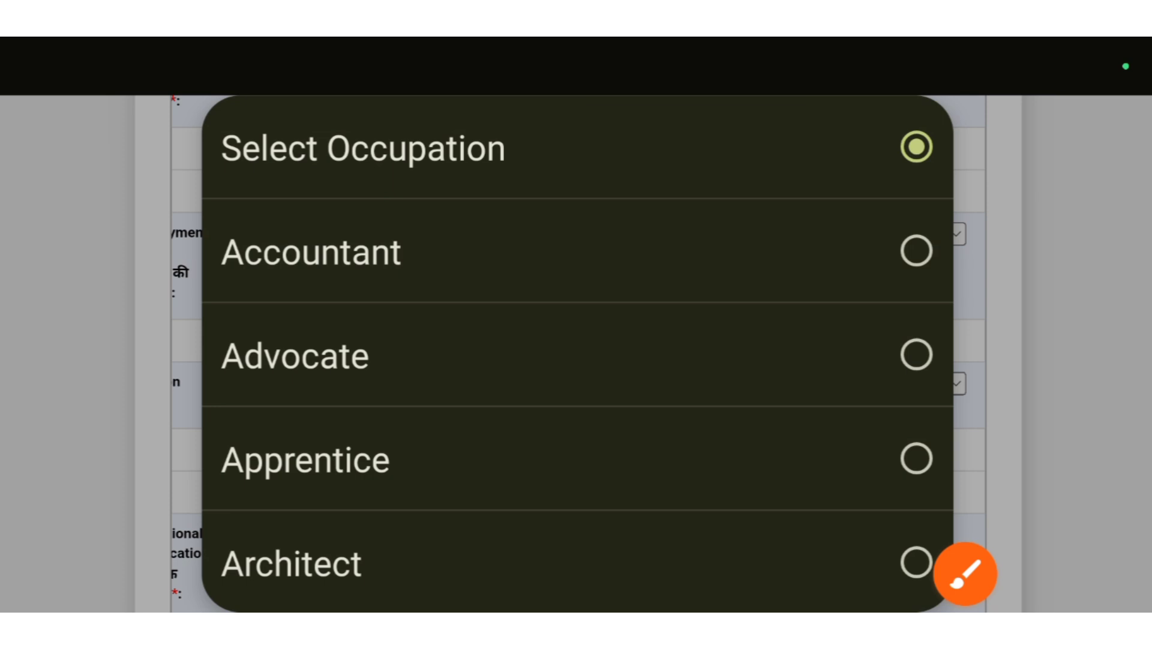
pyautogui.moveTo(259, 442); pyautogui.dragTo(255, 288)
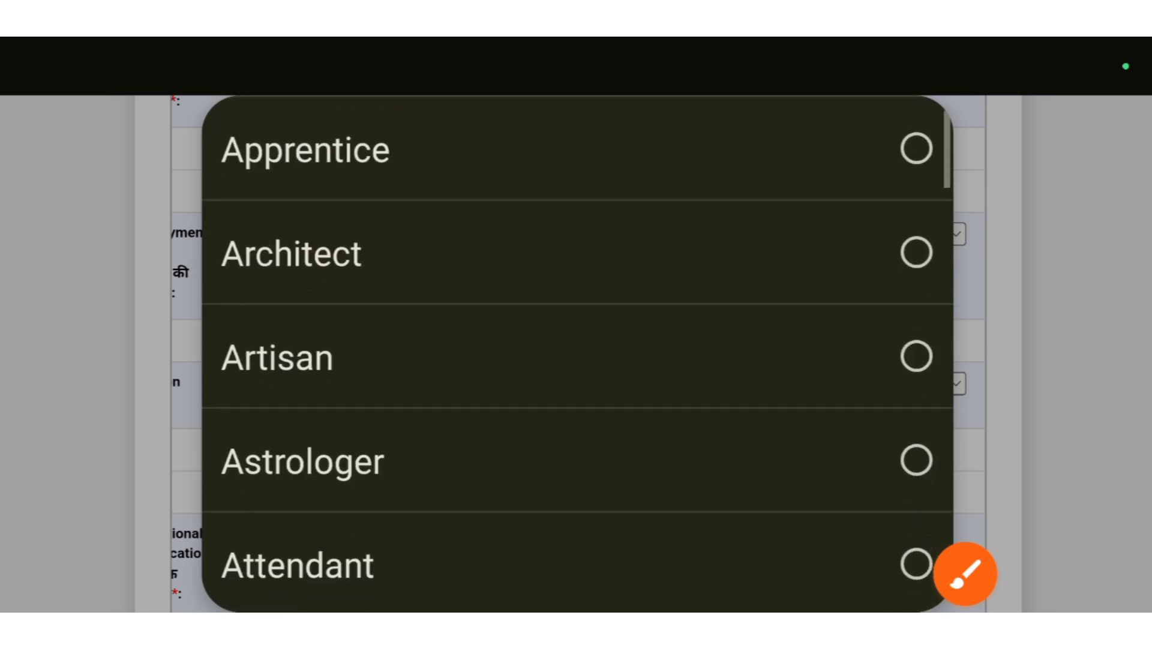
pyautogui.moveTo(228, 459); pyautogui.dragTo(217, 342)
pyautogui.moveTo(216, 414); pyautogui.dragTo(201, 372)
pyautogui.moveTo(203, 507); pyautogui.dragTo(232, 407)
pyautogui.click(1020, 488)
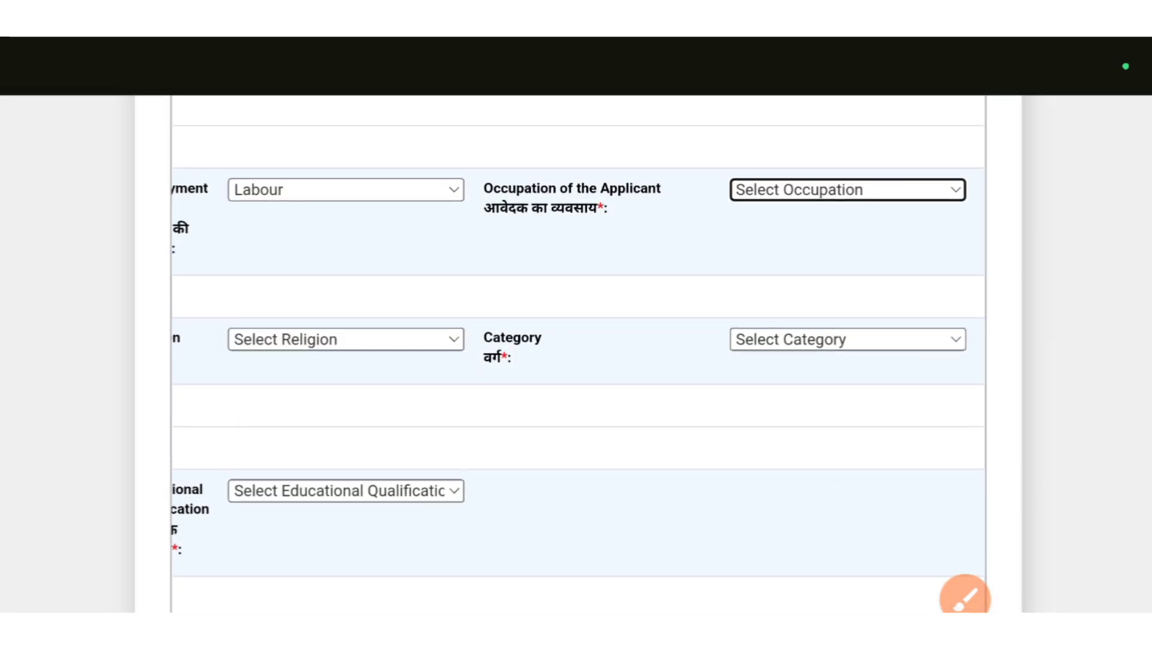
pyautogui.scroll(-2, 576, 360)
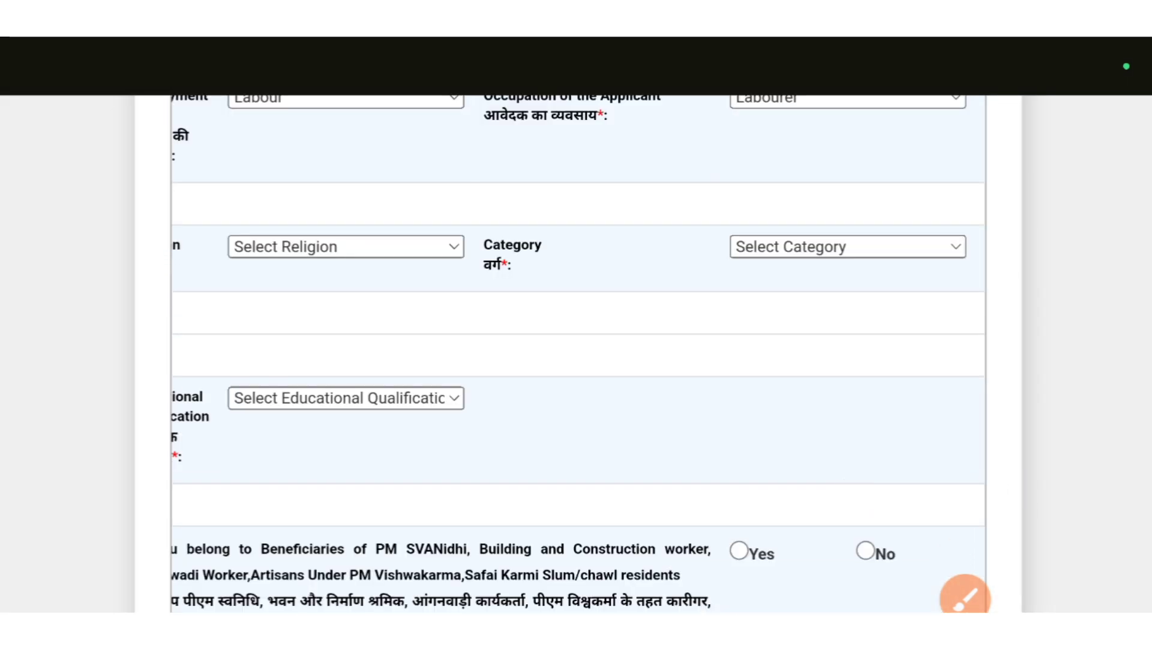
# Set religion to Muslim and category to OBC.
pyautogui.click(270, 247)
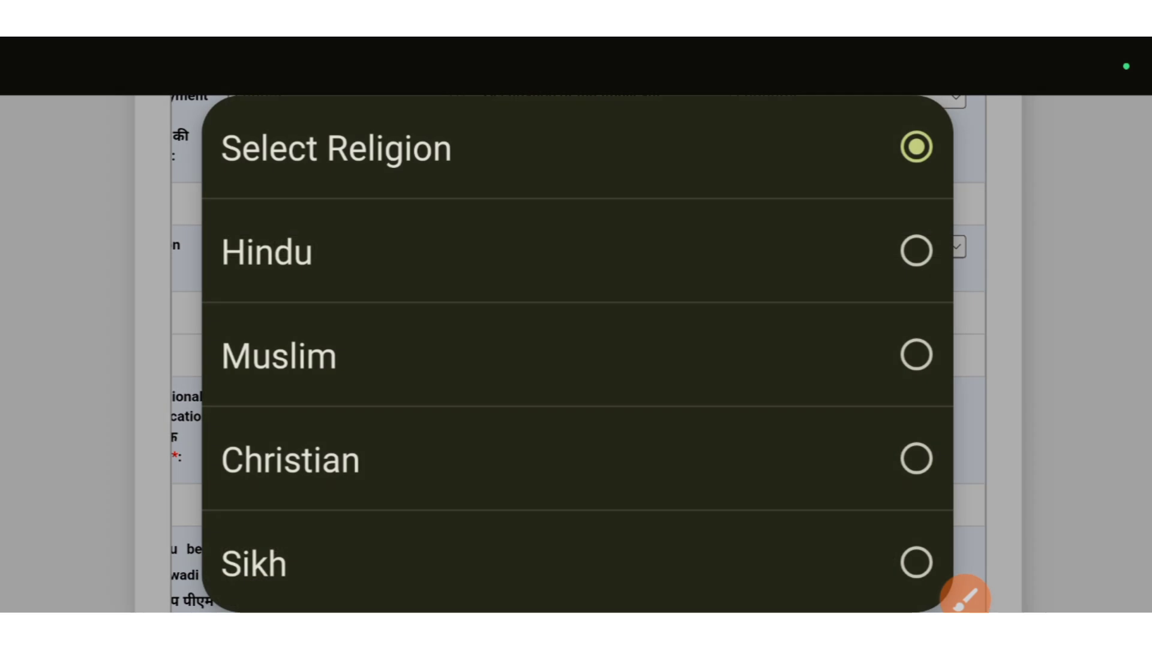
pyautogui.moveTo(254, 435); pyautogui.dragTo(220, 467)
pyautogui.click(279, 282)
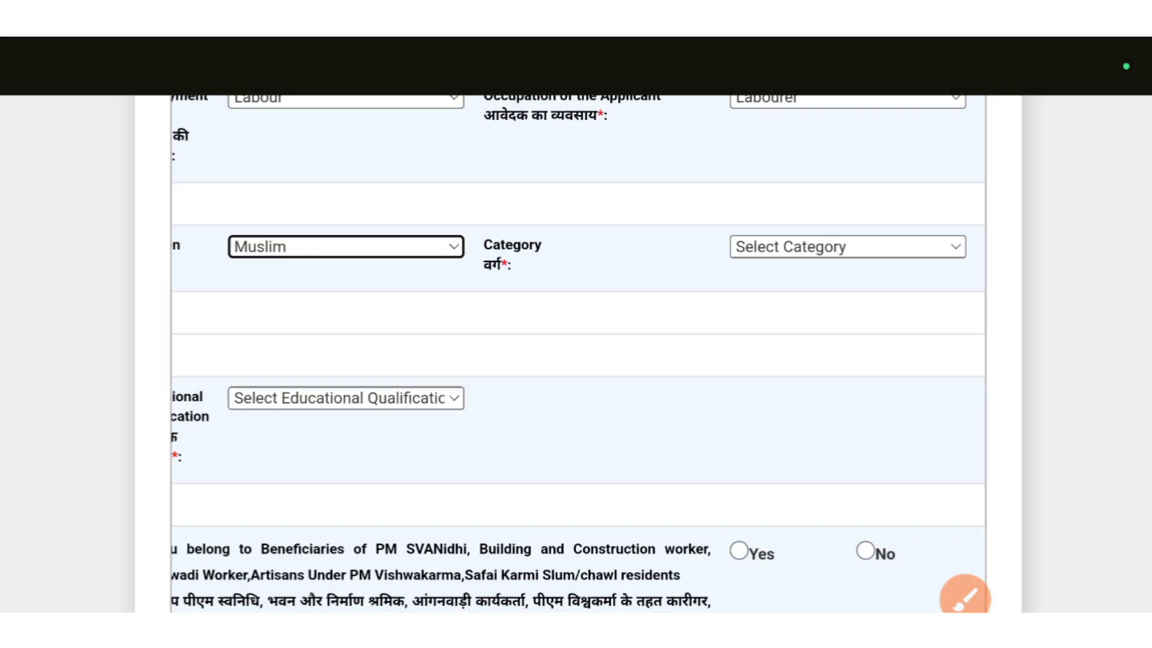
pyautogui.click(787, 245)
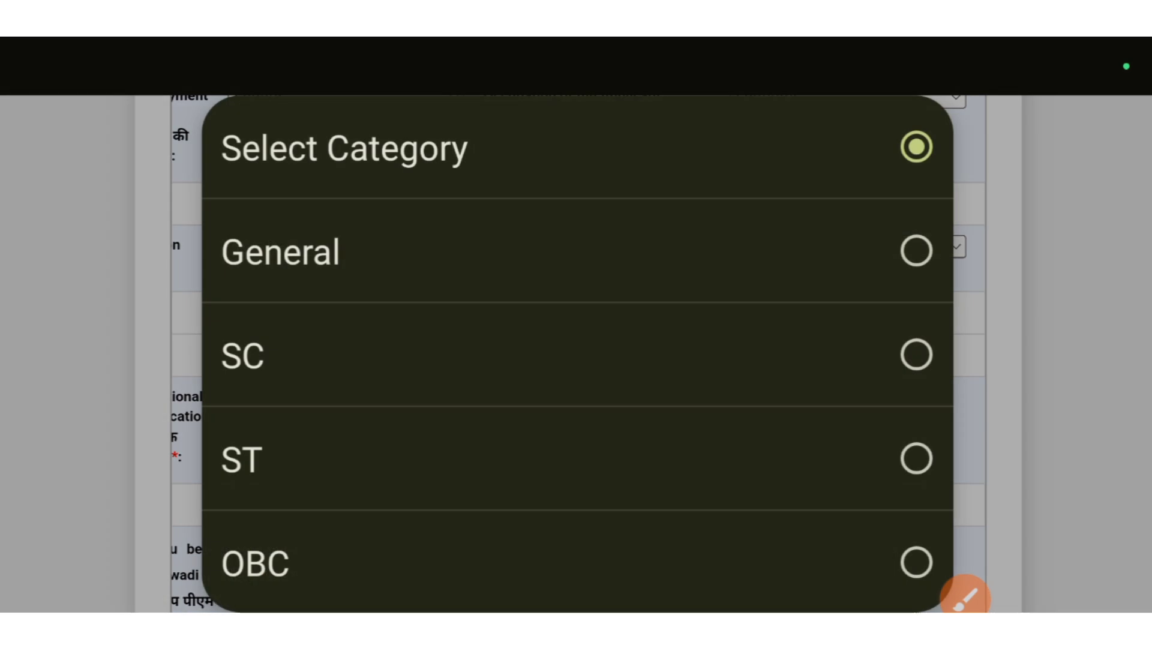
pyautogui.moveTo(261, 459); pyautogui.dragTo(227, 355)
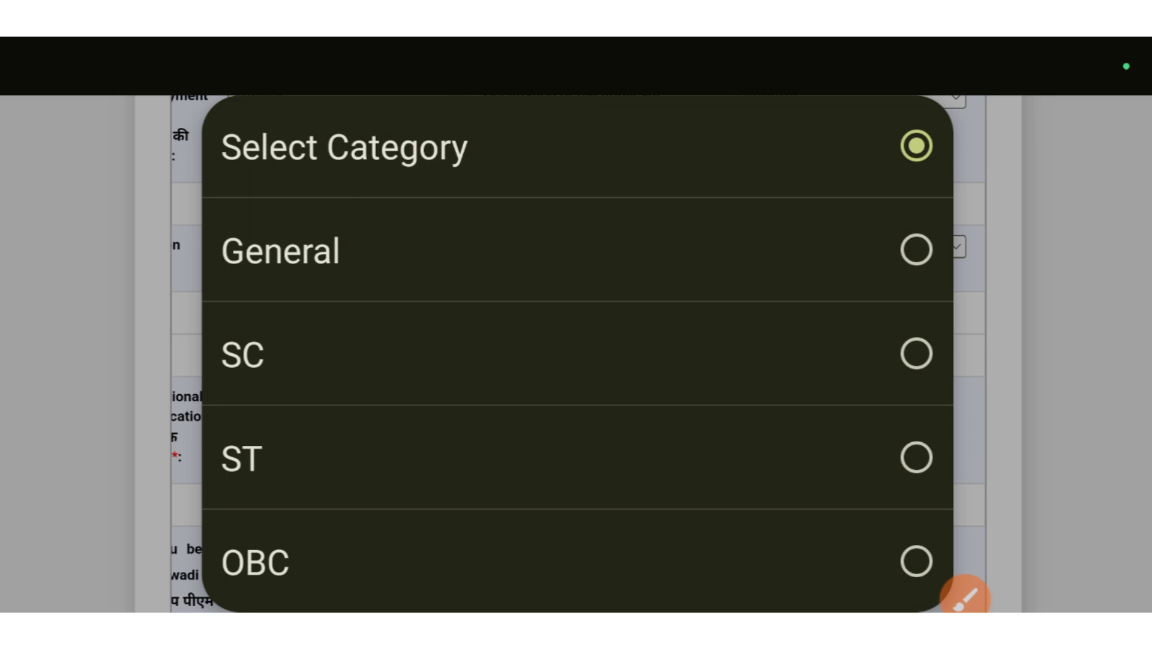
pyautogui.click(255, 562)
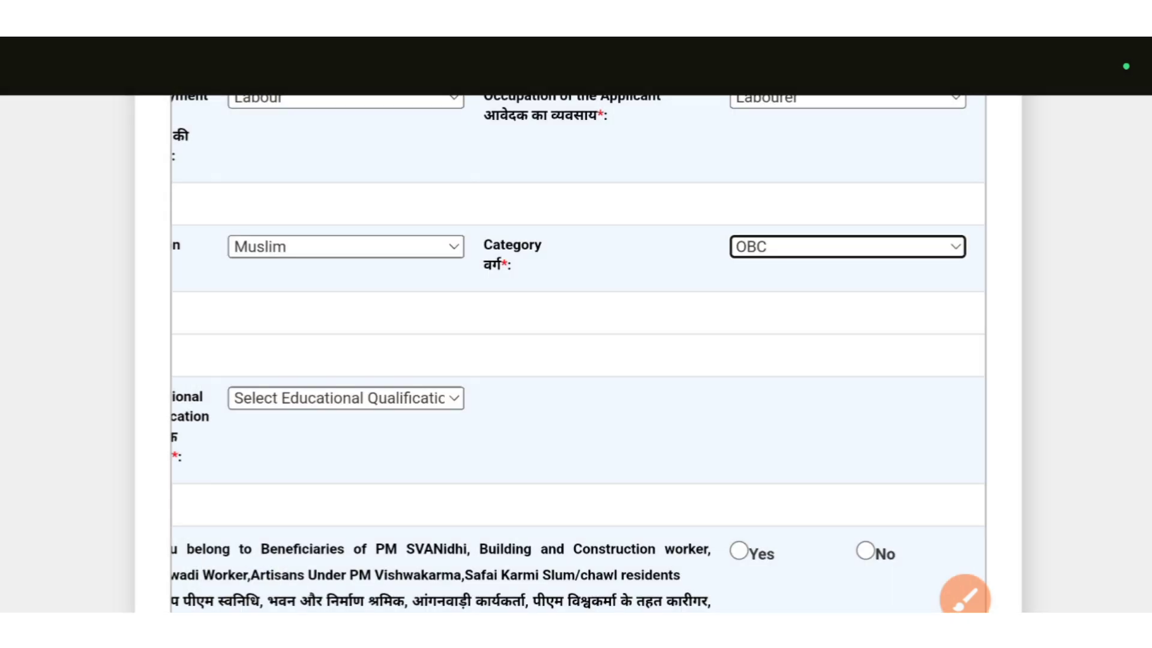
# Set educational qualification to No Education.
pyautogui.click(965, 597)
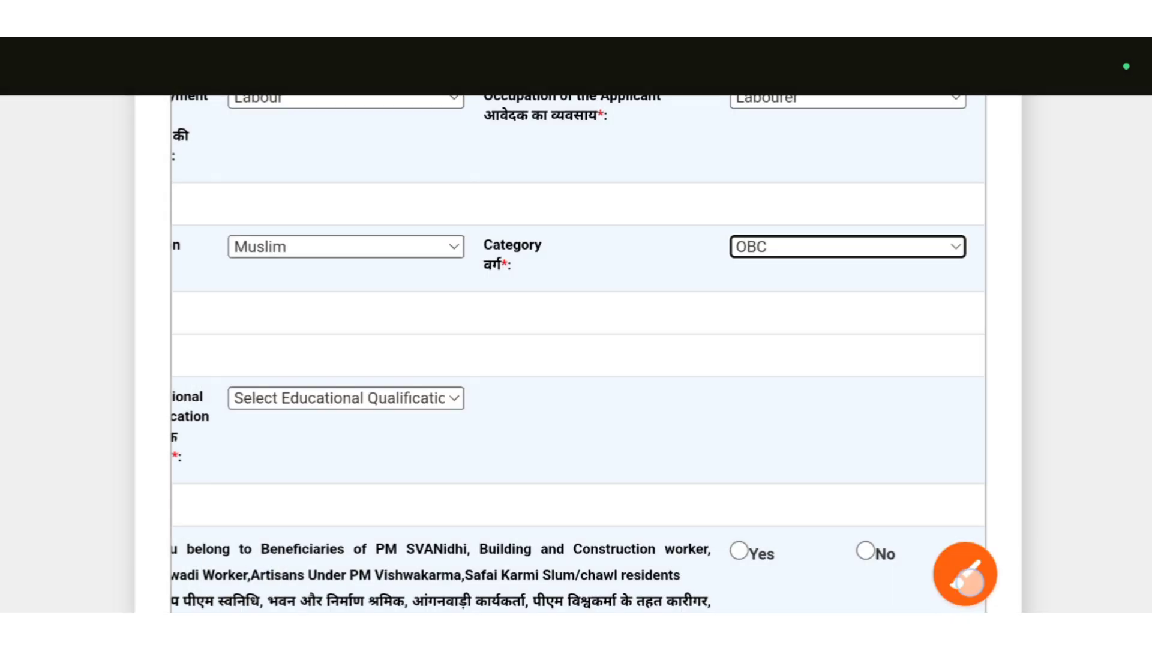
pyautogui.moveTo(273, 359)
pyautogui.mouseDown()
pyautogui.moveTo(382, 317)
pyautogui.moveTo(180, 376)
pyautogui.mouseUp()
pyautogui.click(1074, 454)
pyautogui.click(317, 401)
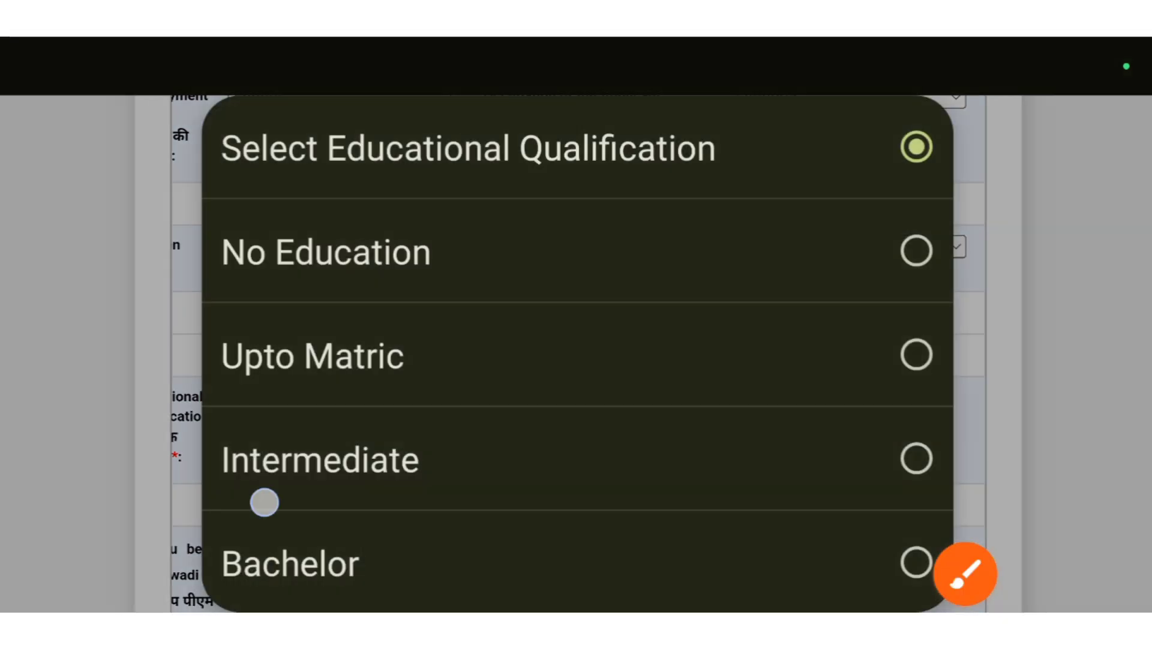
pyautogui.moveTo(265, 501); pyautogui.dragTo(265, 126)
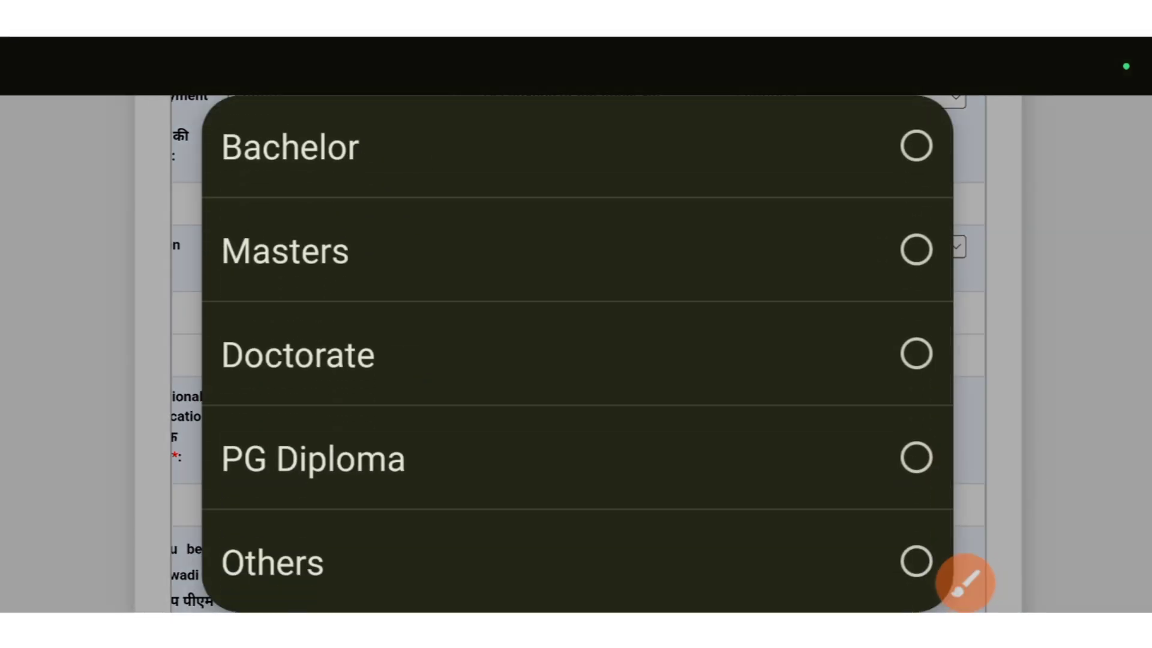
pyautogui.click(855, 491)
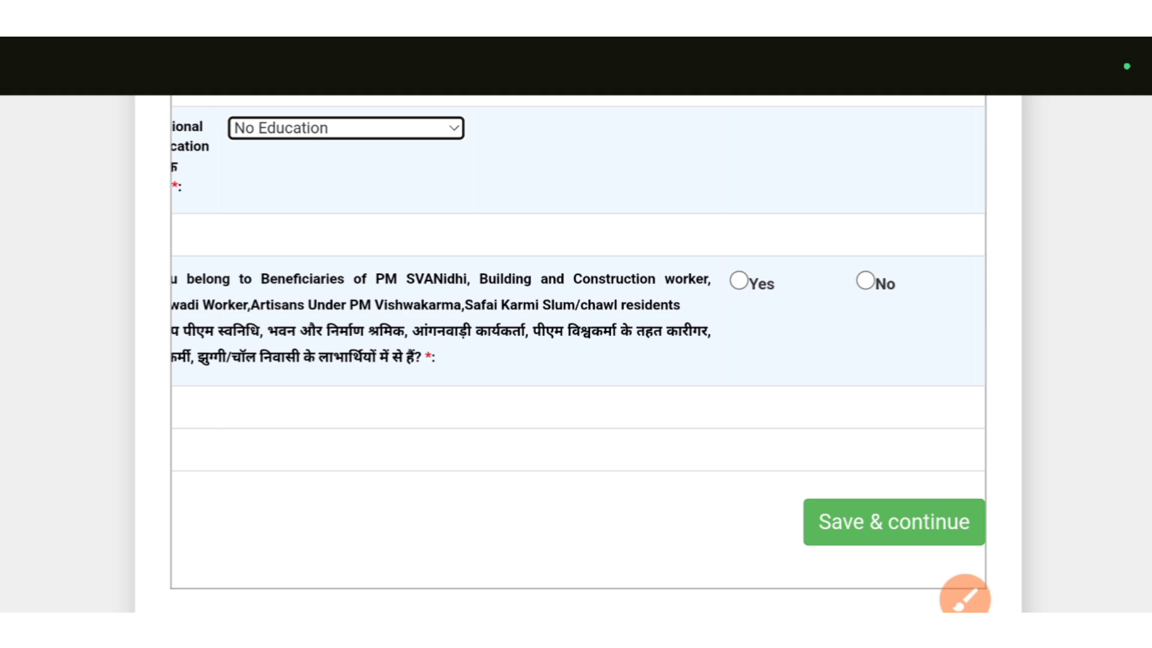
# Answer No to the other-scheme beneficiary question, save the personal details and confirm the saved alert.
pyautogui.click(866, 280)
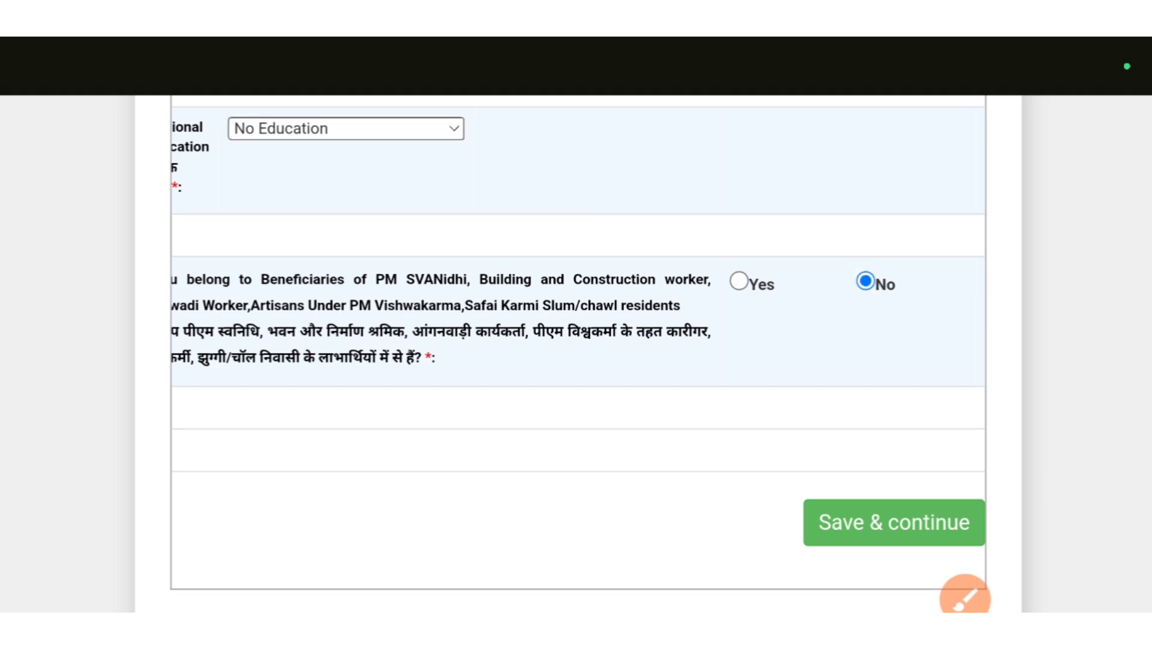
pyautogui.click(894, 522)
pyautogui.scroll(-2, 398, 342)
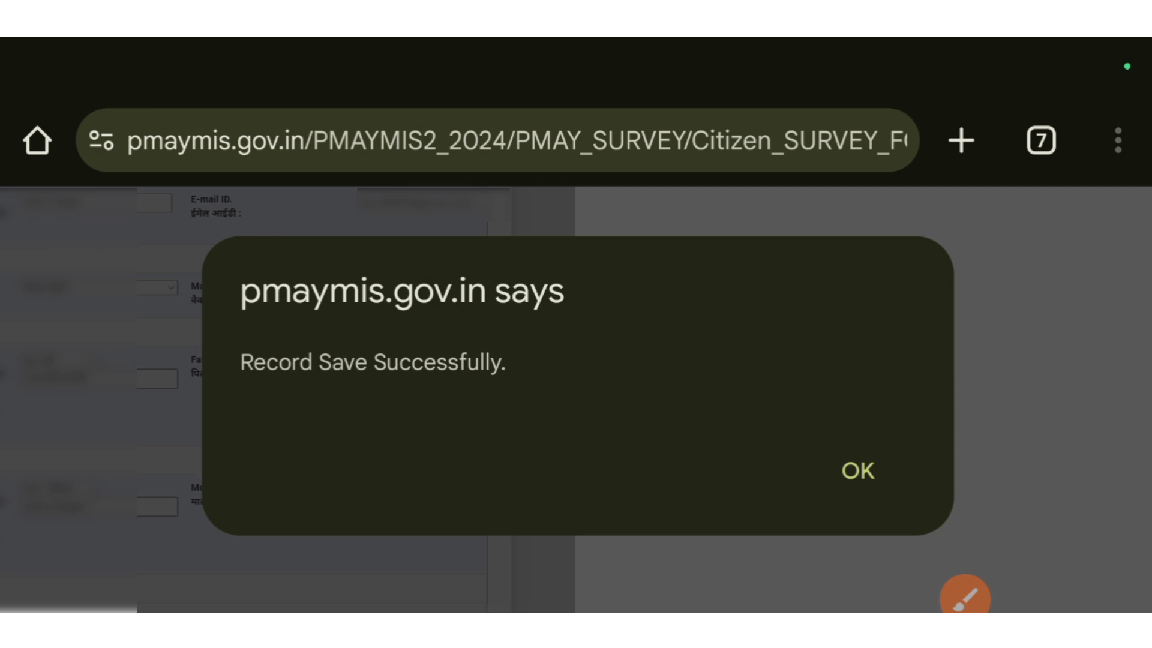
pyautogui.click(858, 470)
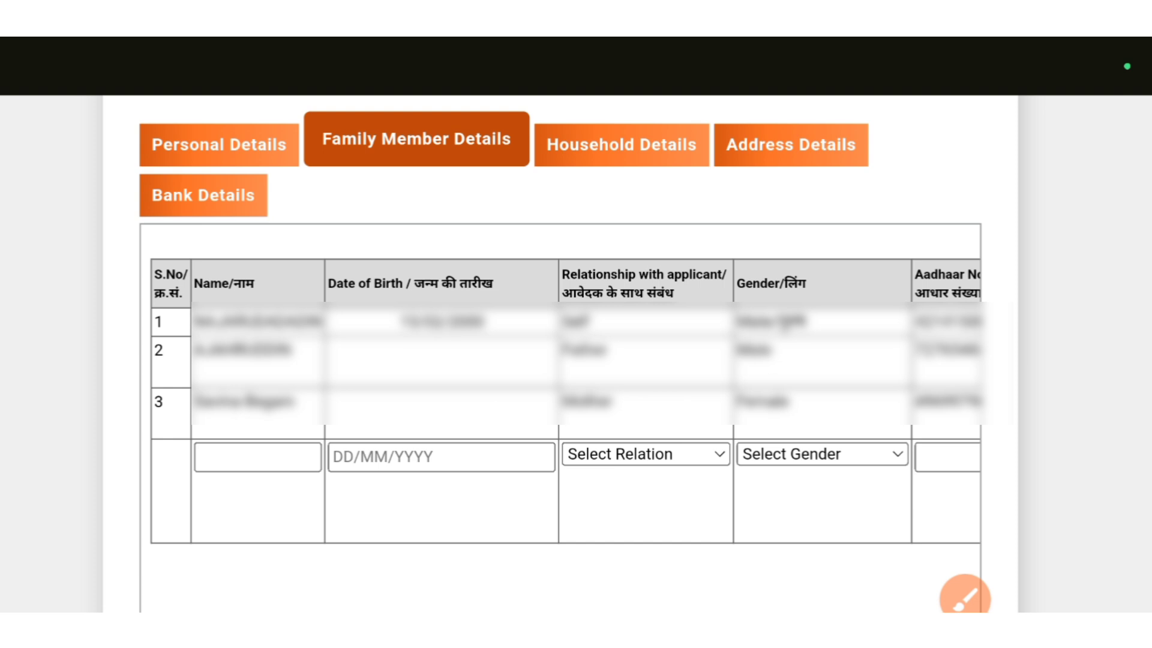
# Add a fourth family member with name, birth date, relation, gender, Aadhaar and occupation Tailor.
pyautogui.click(965, 597)
pyautogui.moveTo(255, 413)
pyautogui.mouseDown()
pyautogui.moveTo(227, 420)
pyautogui.moveTo(300, 477)
pyautogui.moveTo(228, 414)
pyautogui.moveTo(204, 420)
pyautogui.mouseUp()
pyautogui.moveTo(420, 408)
pyautogui.mouseDown()
pyautogui.moveTo(336, 414)
pyautogui.moveTo(453, 417)
pyautogui.moveTo(432, 411)
pyautogui.mouseUp()
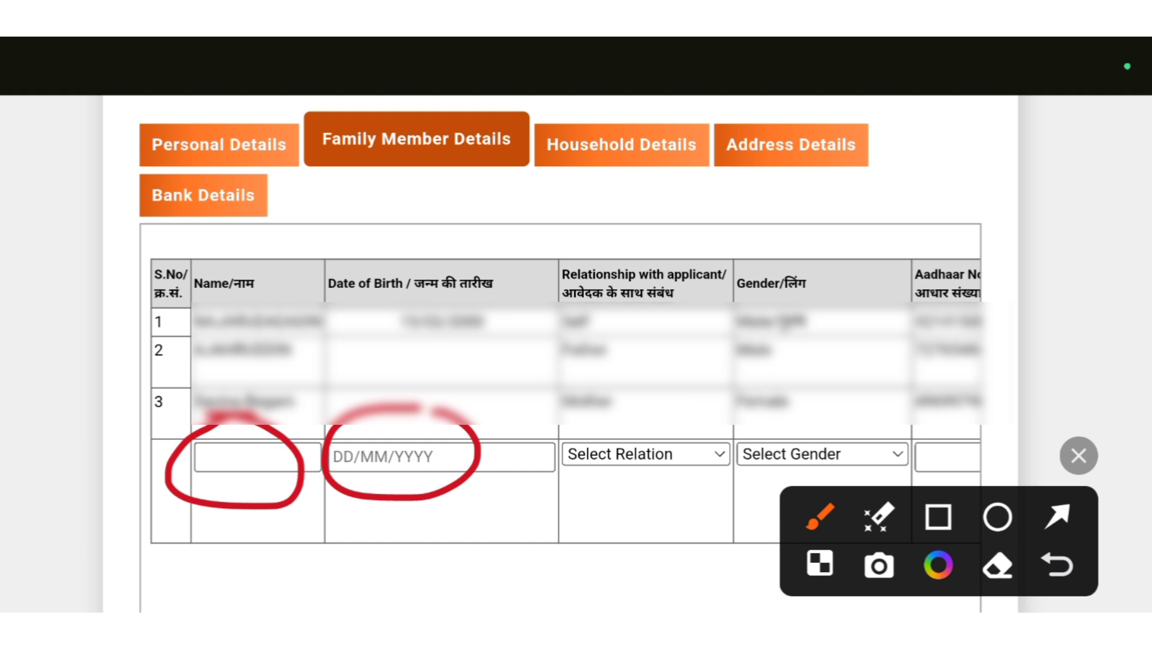
pyautogui.moveTo(648, 418)
pyautogui.mouseDown()
pyautogui.moveTo(596, 481)
pyautogui.moveTo(689, 473)
pyautogui.moveTo(667, 433)
pyautogui.mouseUp()
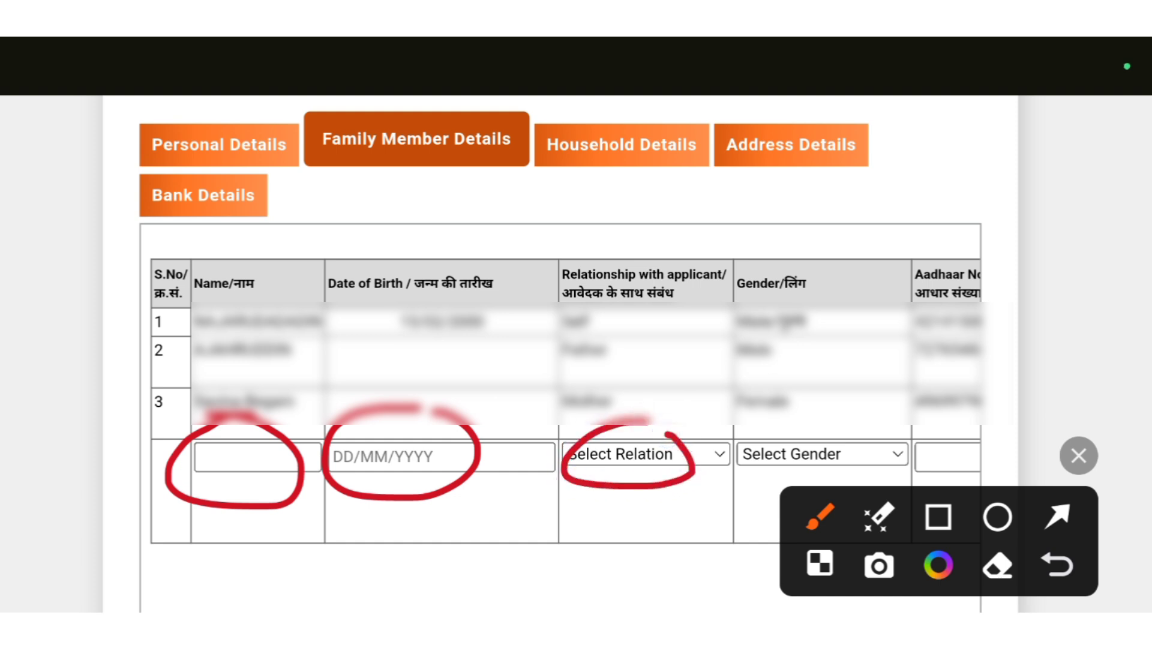
pyautogui.moveTo(819, 429)
pyautogui.mouseDown()
pyautogui.moveTo(798, 484)
pyautogui.moveTo(792, 438)
pyautogui.moveTo(810, 447)
pyautogui.mouseUp()
pyautogui.moveTo(967, 433)
pyautogui.mouseDown()
pyautogui.moveTo(936, 418)
pyautogui.moveTo(882, 487)
pyautogui.moveTo(973, 444)
pyautogui.moveTo(933, 431)
pyautogui.mouseUp()
pyautogui.click(1078, 455)
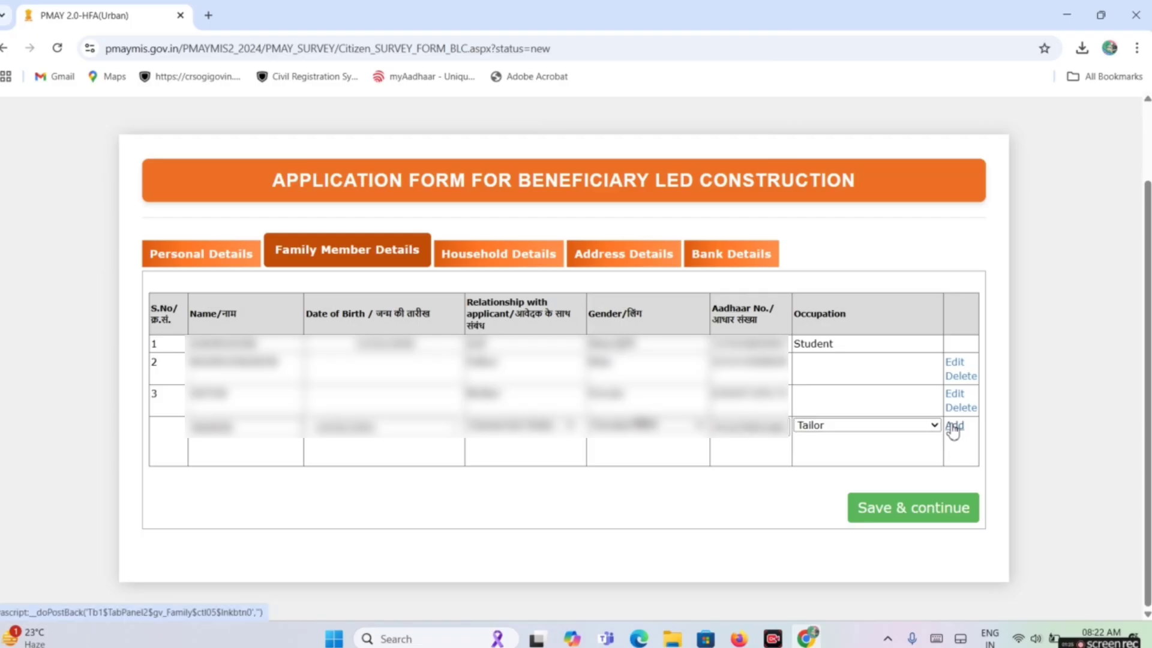
pyautogui.click(954, 426)
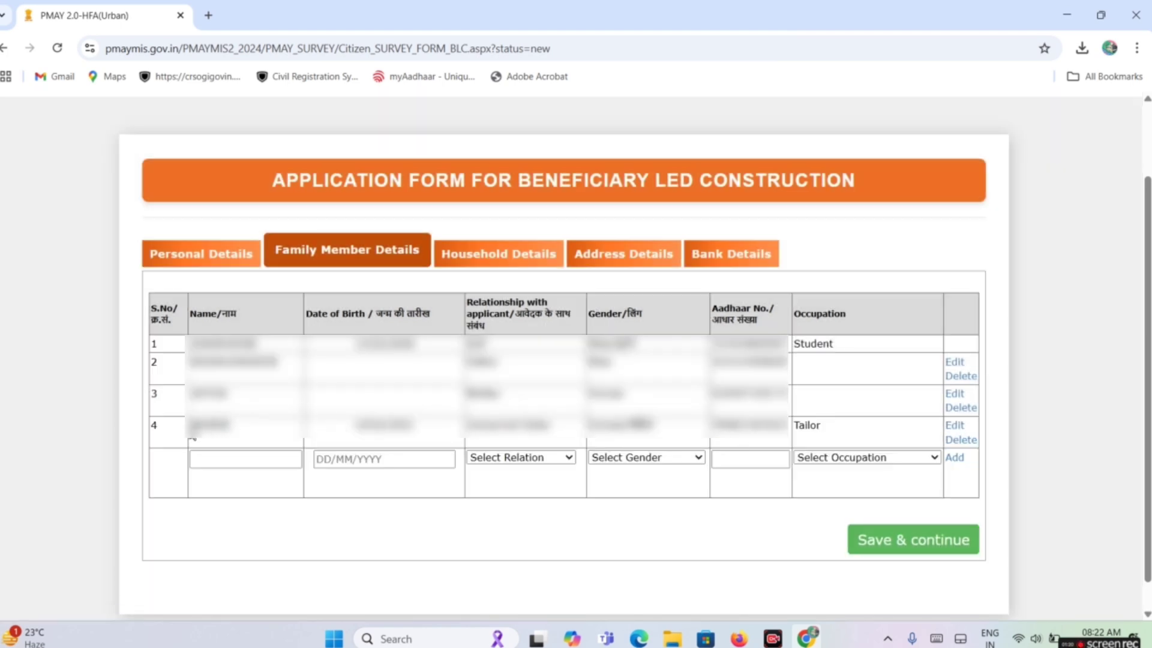
# Save the four-member family list and acknowledge the Record Save Successfully alert.
pyautogui.moveTo(192, 439); pyautogui.dragTo(963, 430)
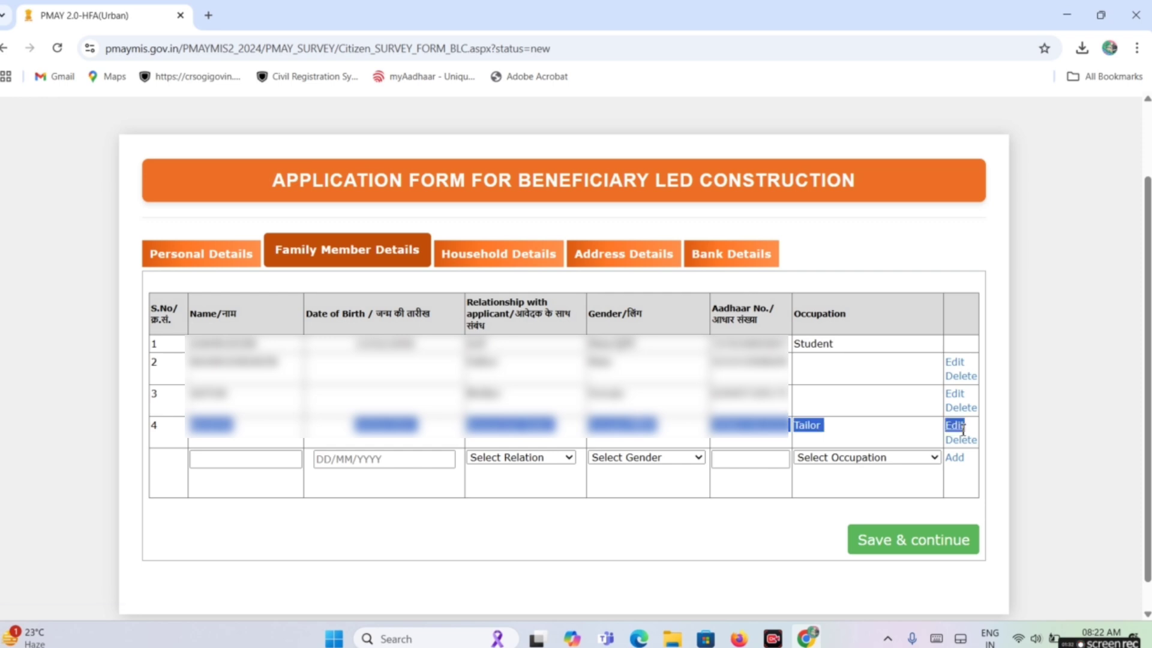
pyautogui.click(911, 411)
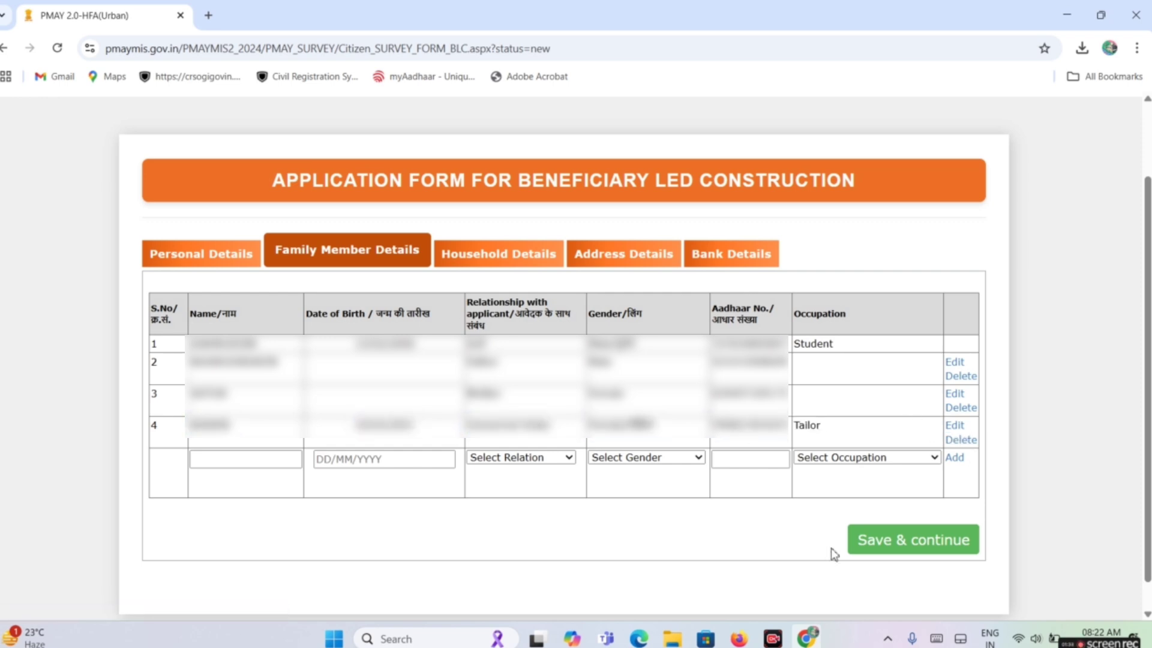
pyautogui.click(901, 534)
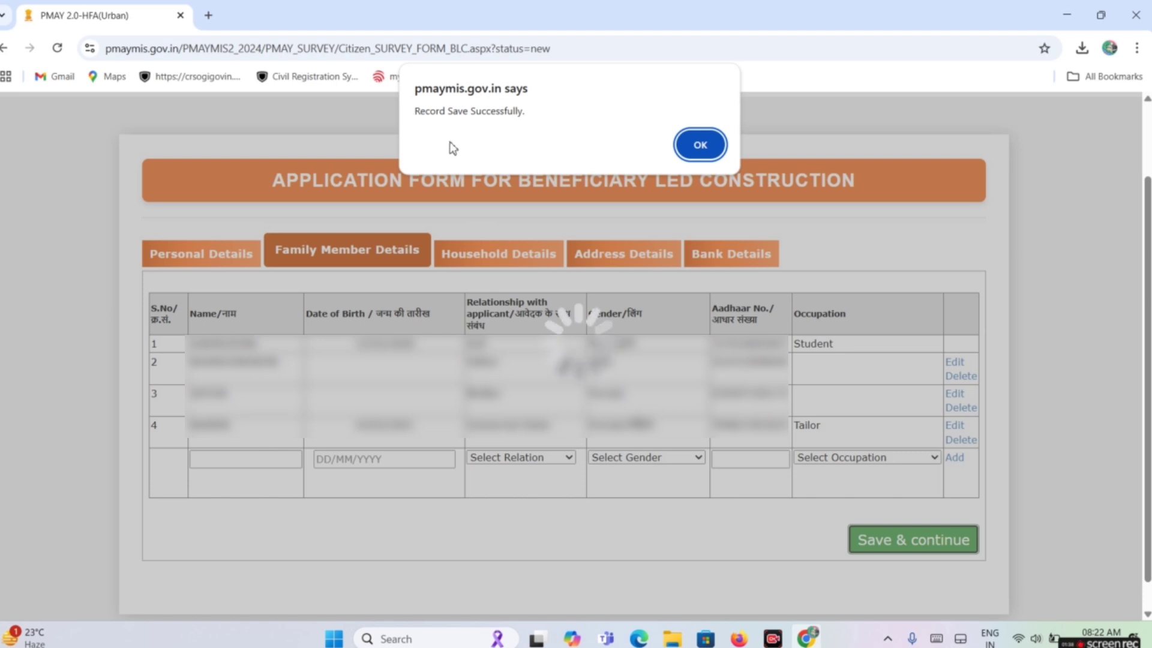
pyautogui.click(692, 146)
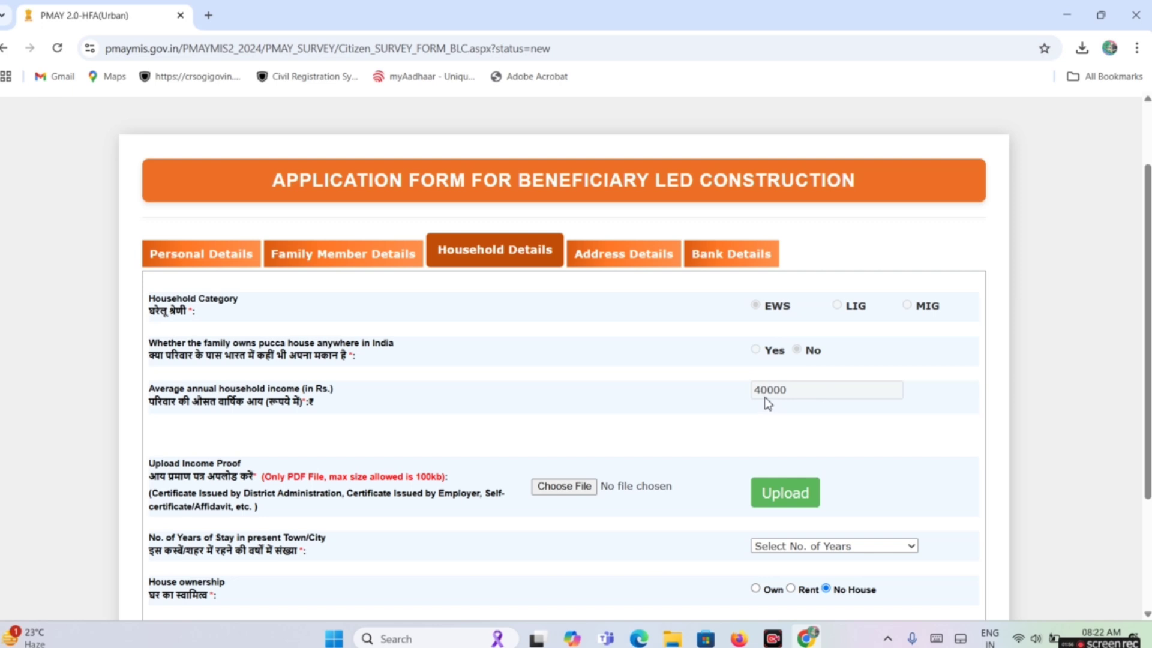
pyautogui.click(563, 486)
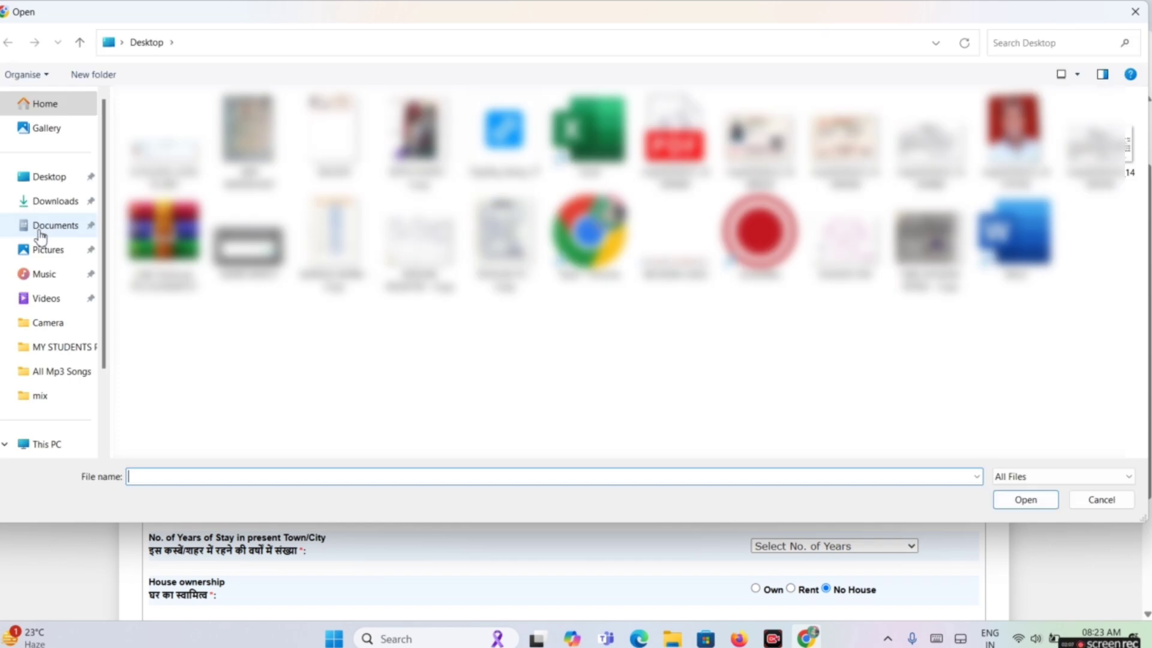
pyautogui.click(46, 203)
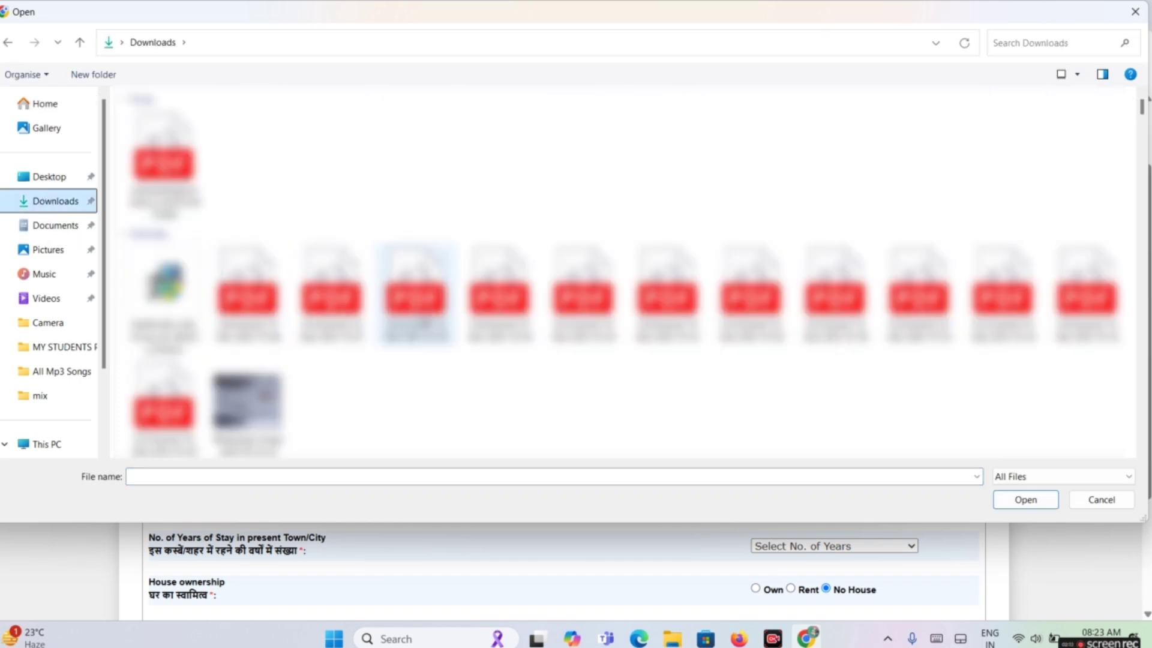
pyautogui.doubleClick(415, 294)
pyautogui.click(789, 508)
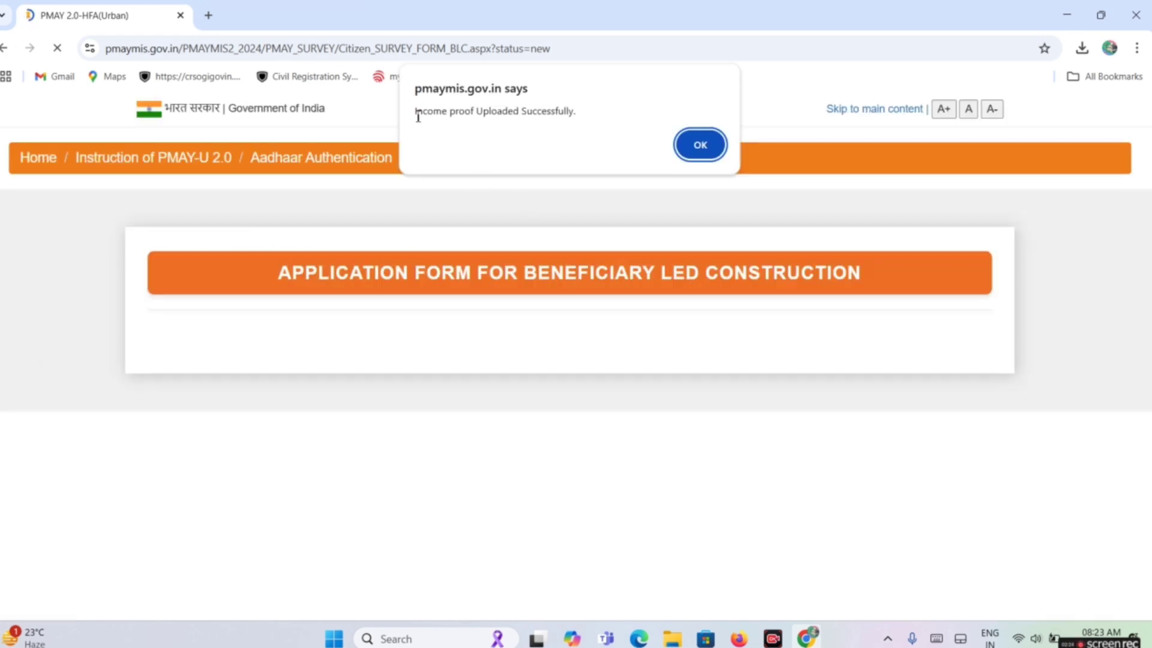
pyautogui.moveTo(415, 112); pyautogui.dragTo(658, 118)
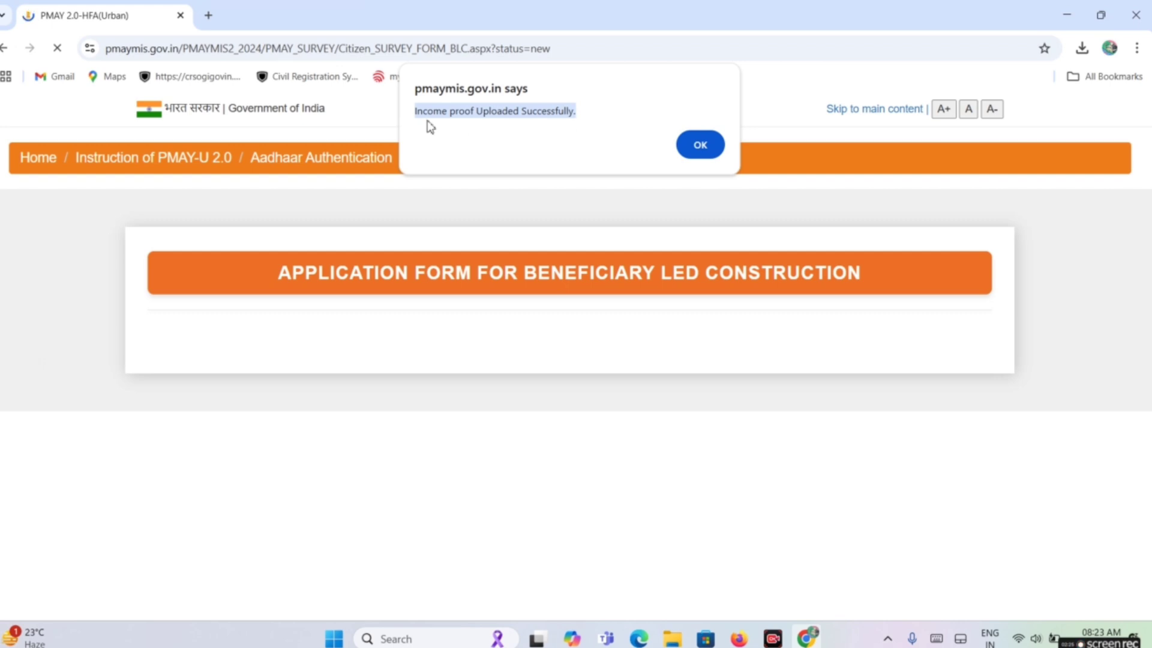
pyautogui.click(704, 141)
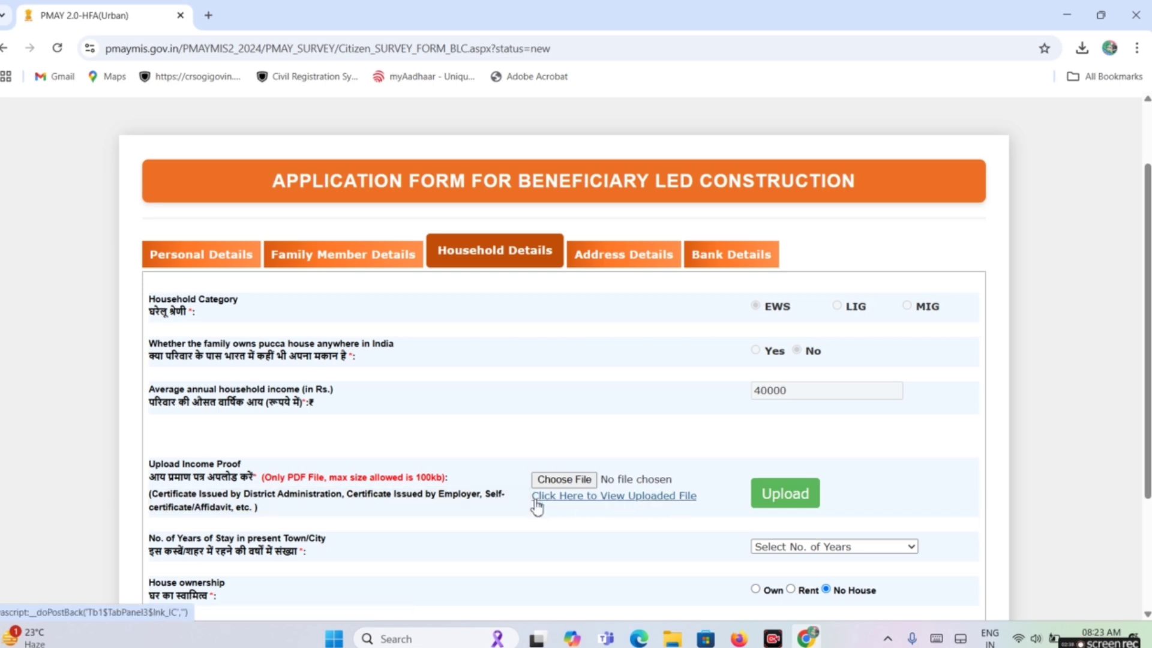
pyautogui.moveTo(532, 497); pyautogui.dragTo(765, 510)
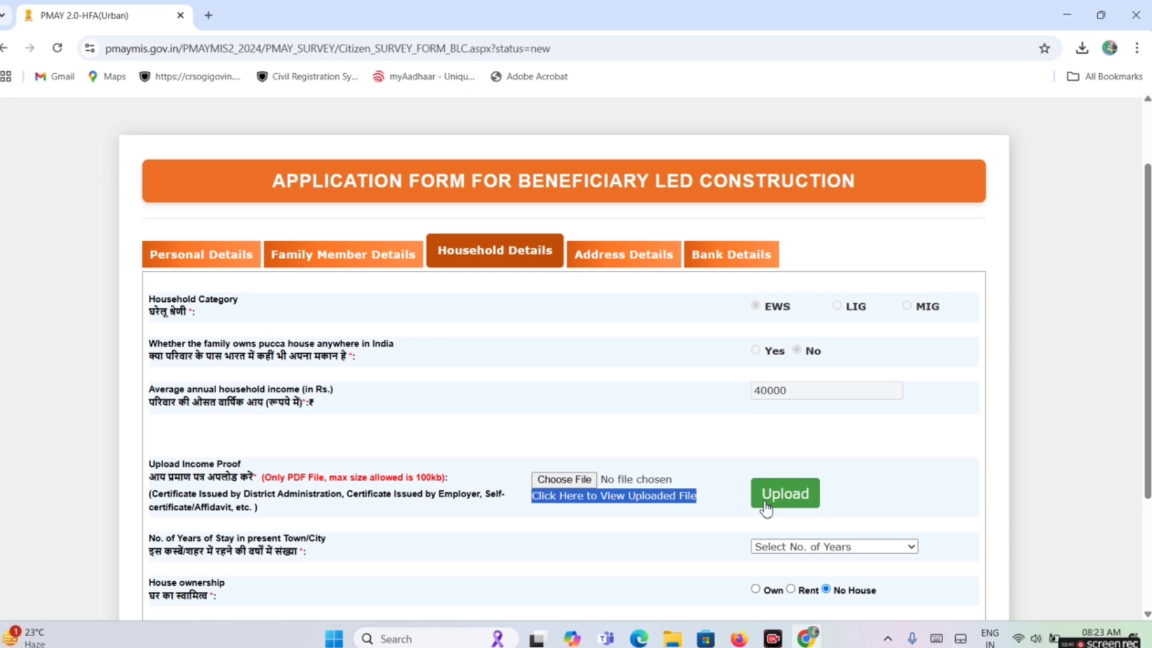
pyautogui.click(707, 532)
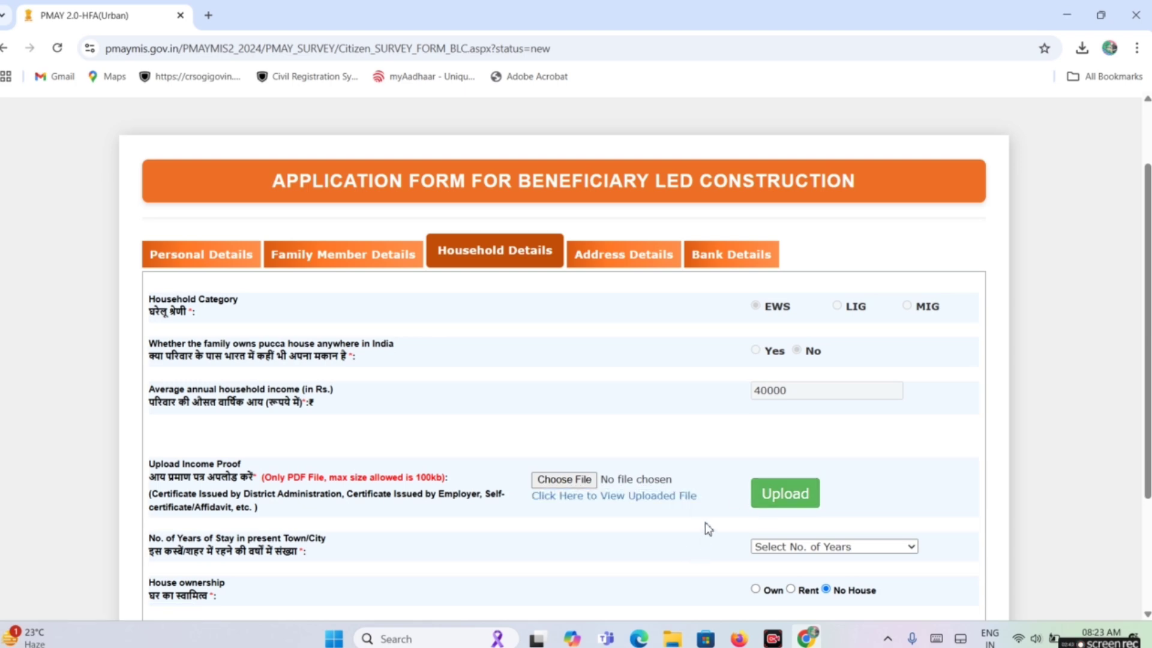
pyautogui.moveTo(1149, 390); pyautogui.dragTo(1149, 497)
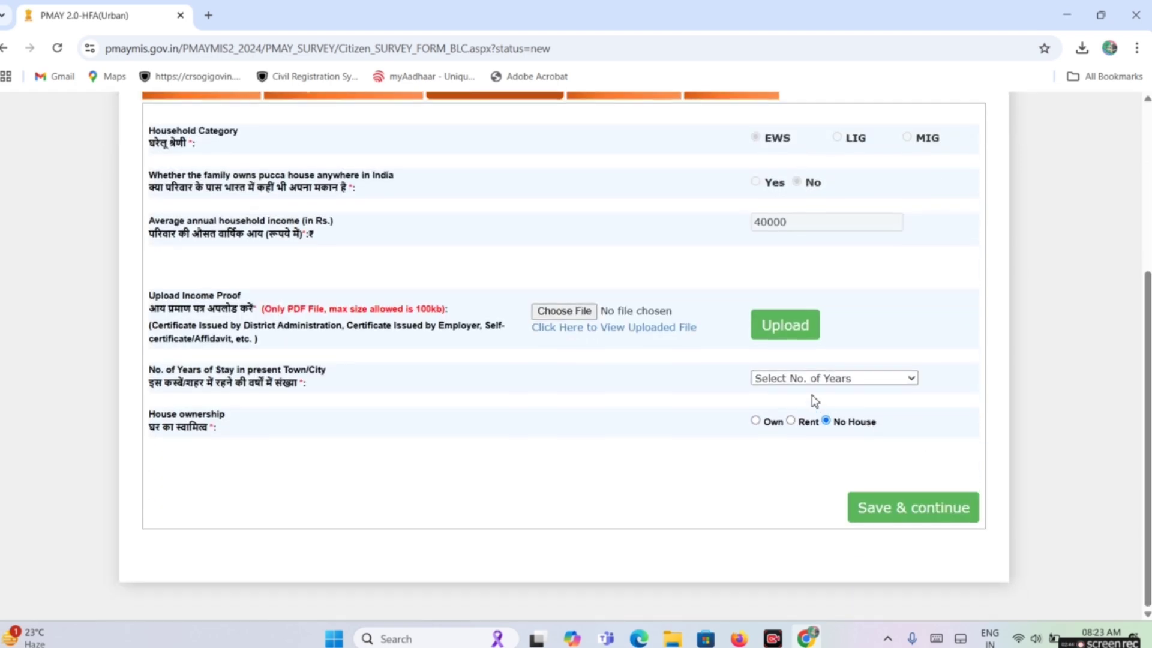
pyautogui.tripleClick(171, 387)
pyautogui.tripleClick(156, 389)
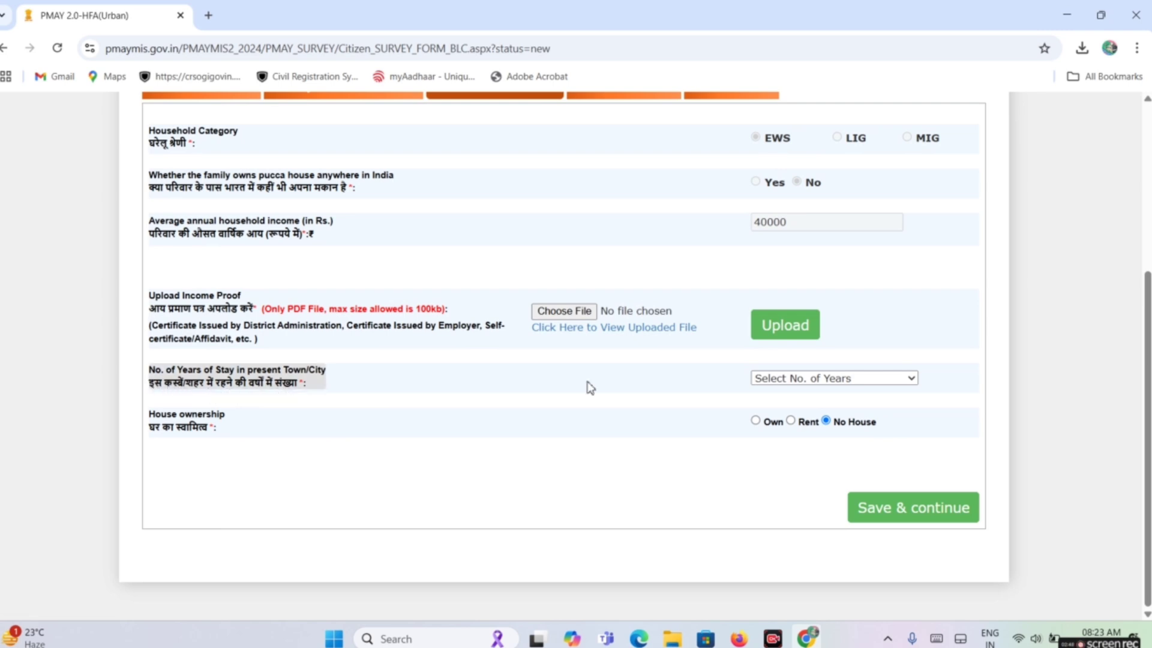
pyautogui.click(855, 379)
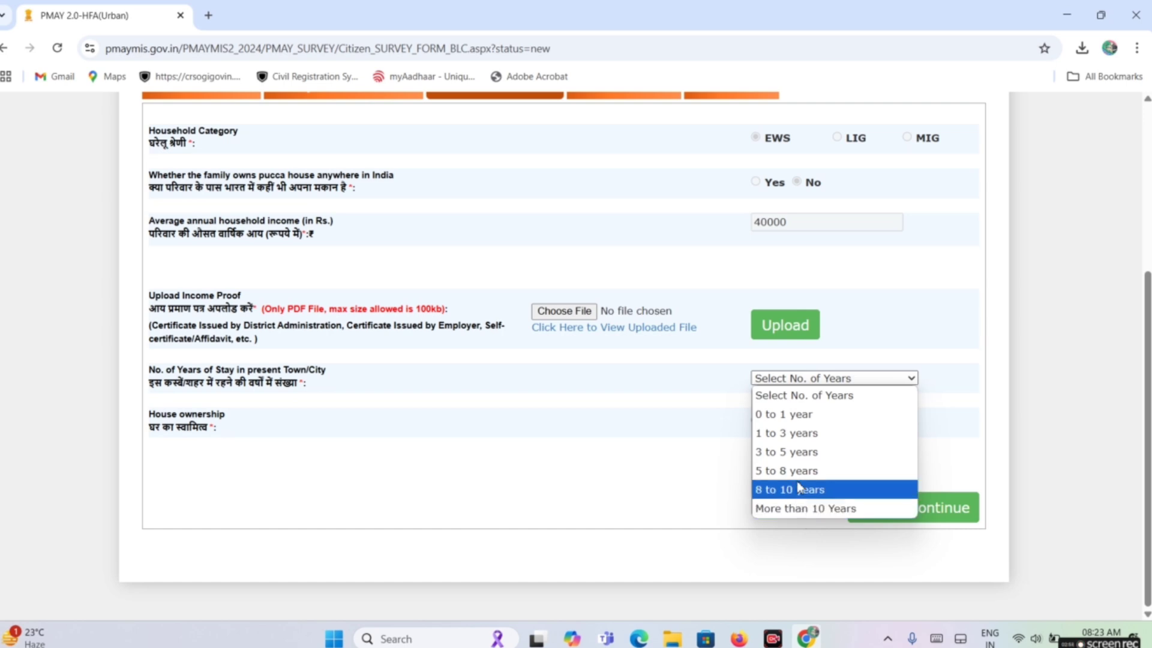
# Choose 8 to 10 years of stay and Own ownership, then attempt to save the household details.
pyautogui.click(799, 489)
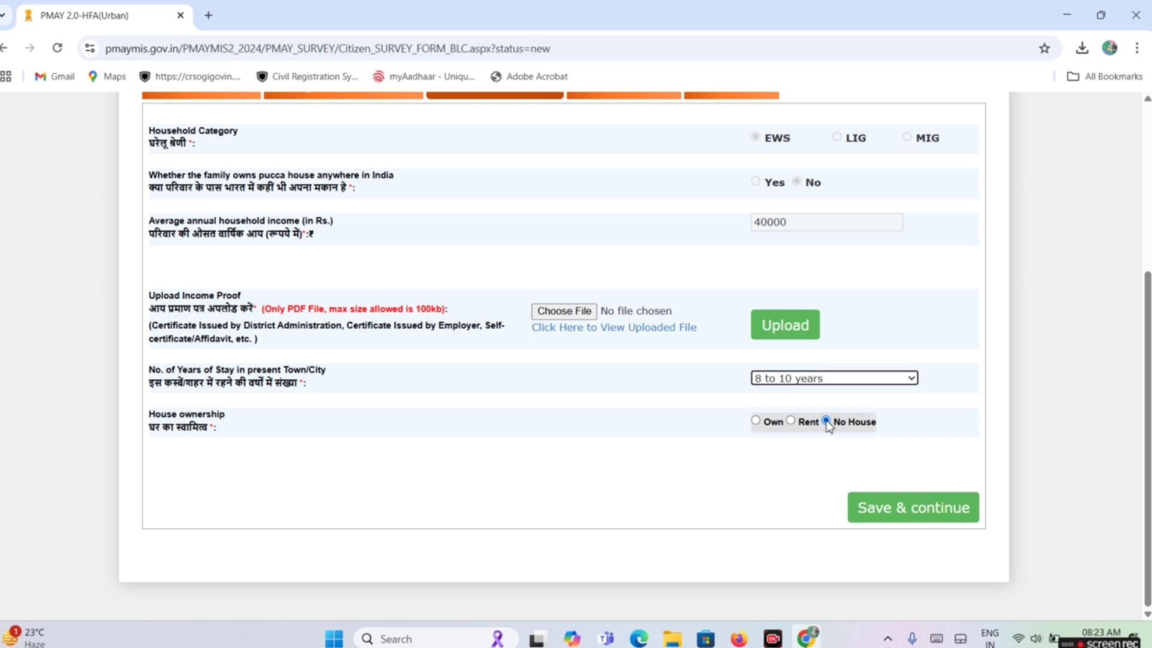
pyautogui.click(756, 421)
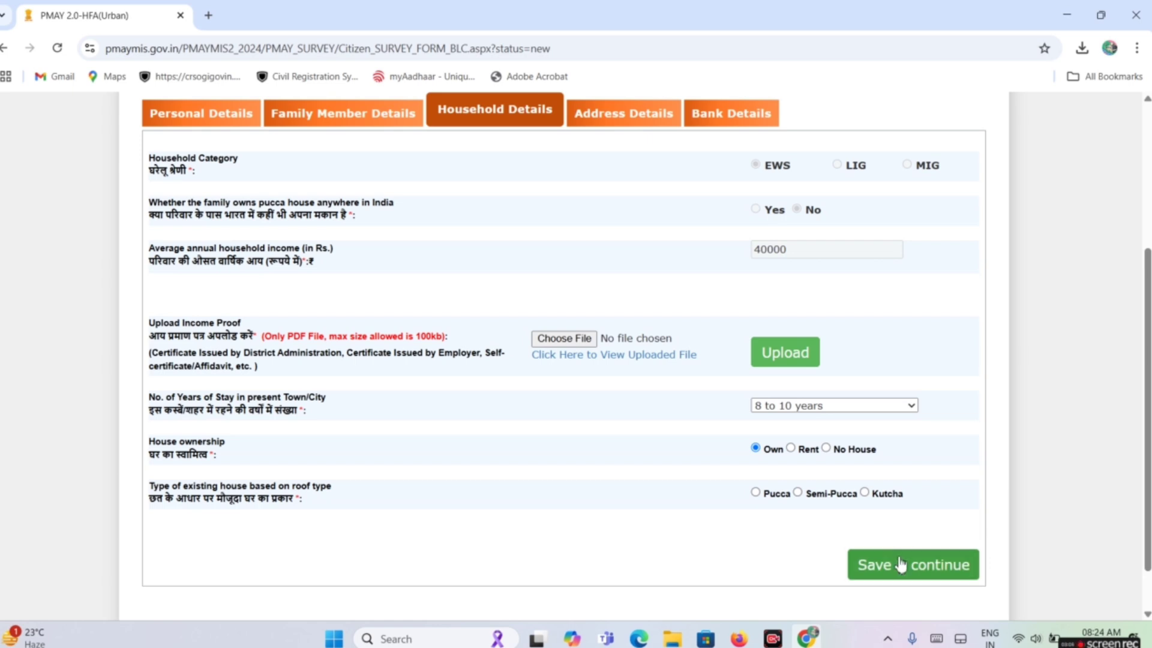
pyautogui.click(898, 562)
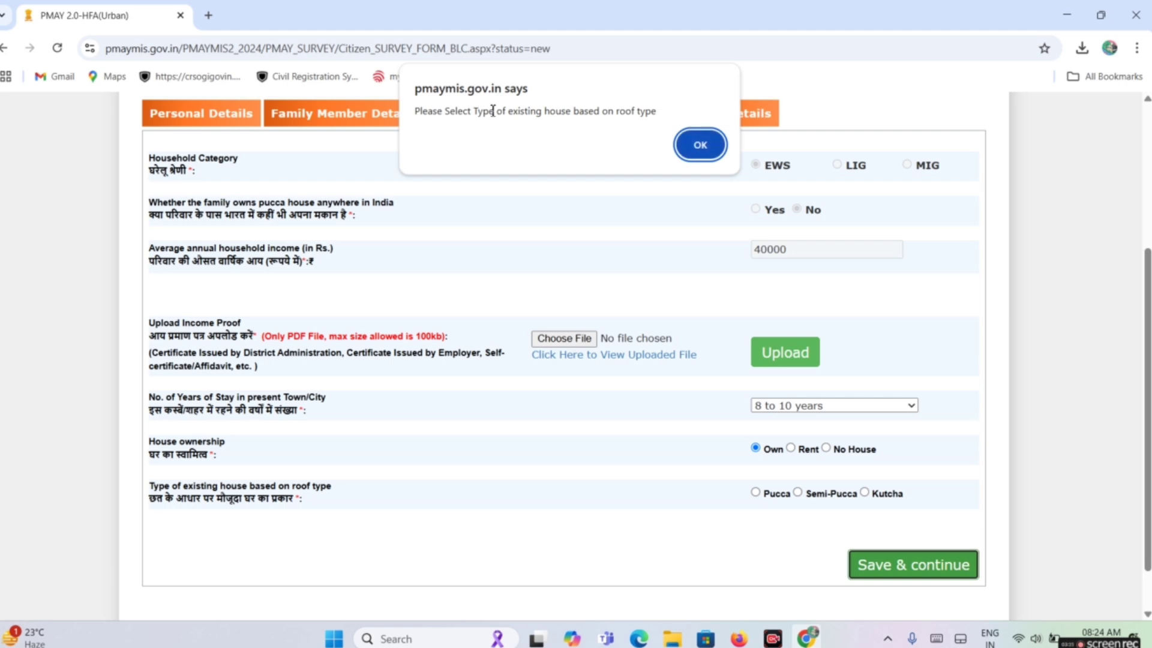
# Mark the house Kutcha with a Waste or Recycled Materials Roof and save the household details.
pyautogui.click(698, 144)
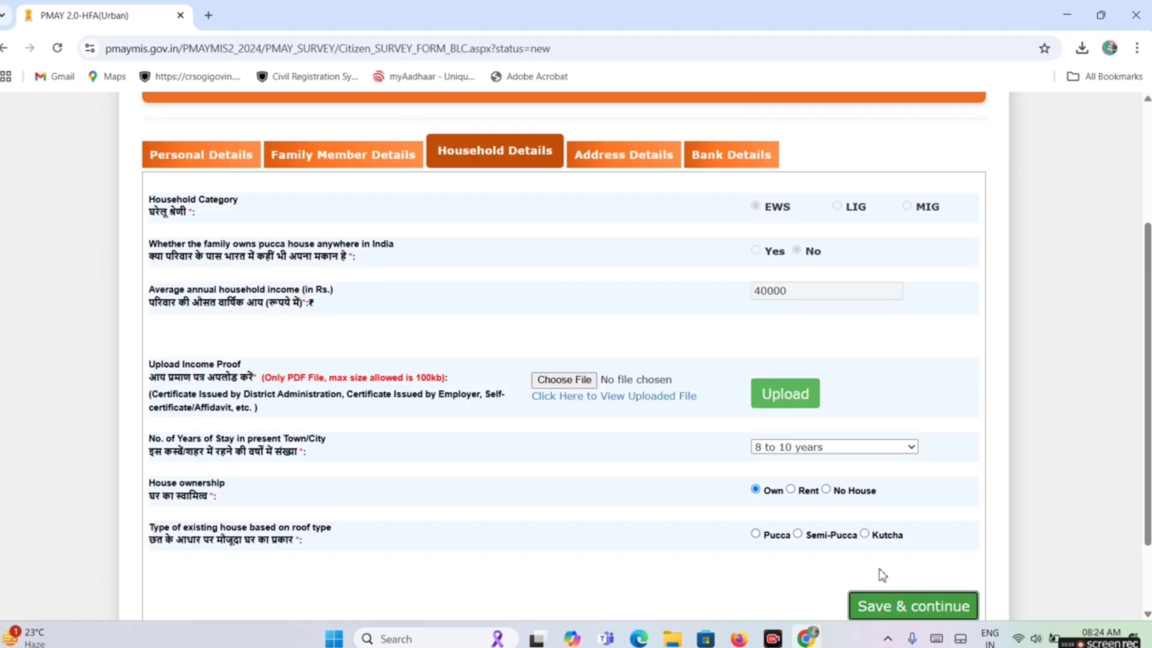
pyautogui.click(864, 534)
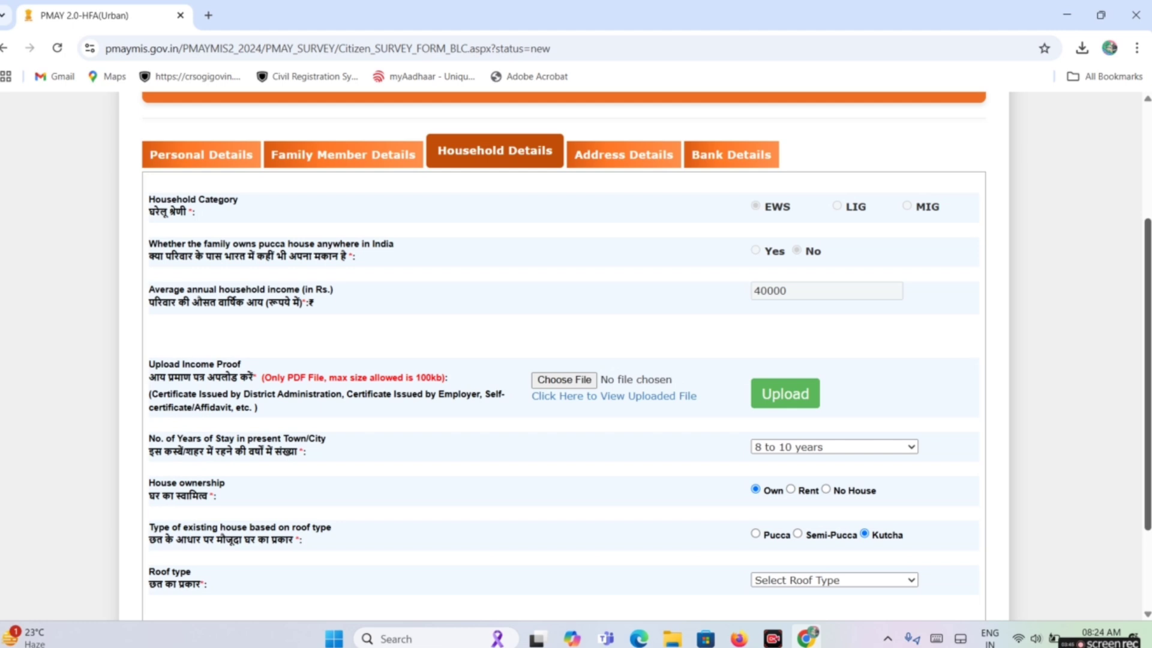
pyautogui.scroll(-2, 977, 383)
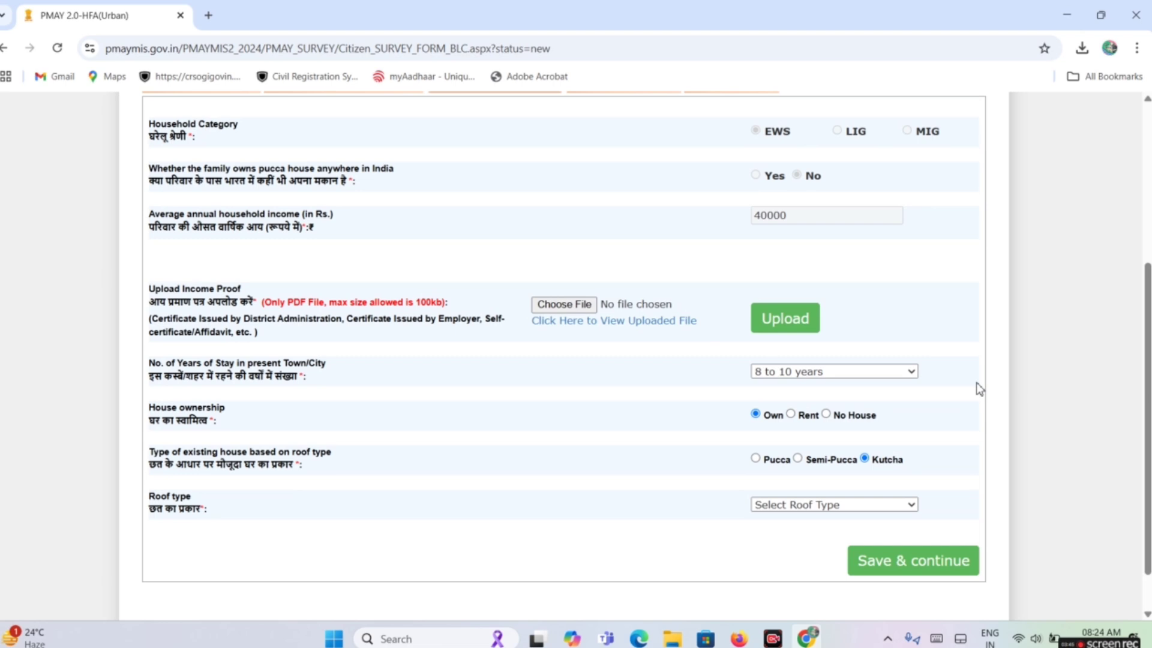
pyautogui.click(791, 506)
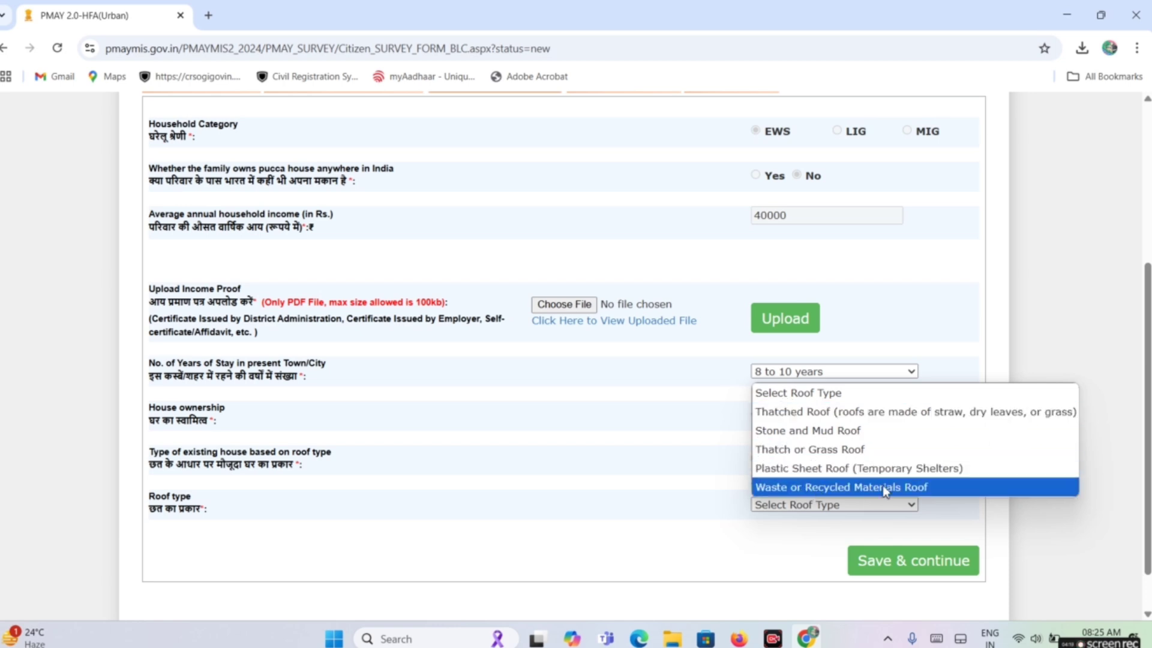
pyautogui.click(914, 487)
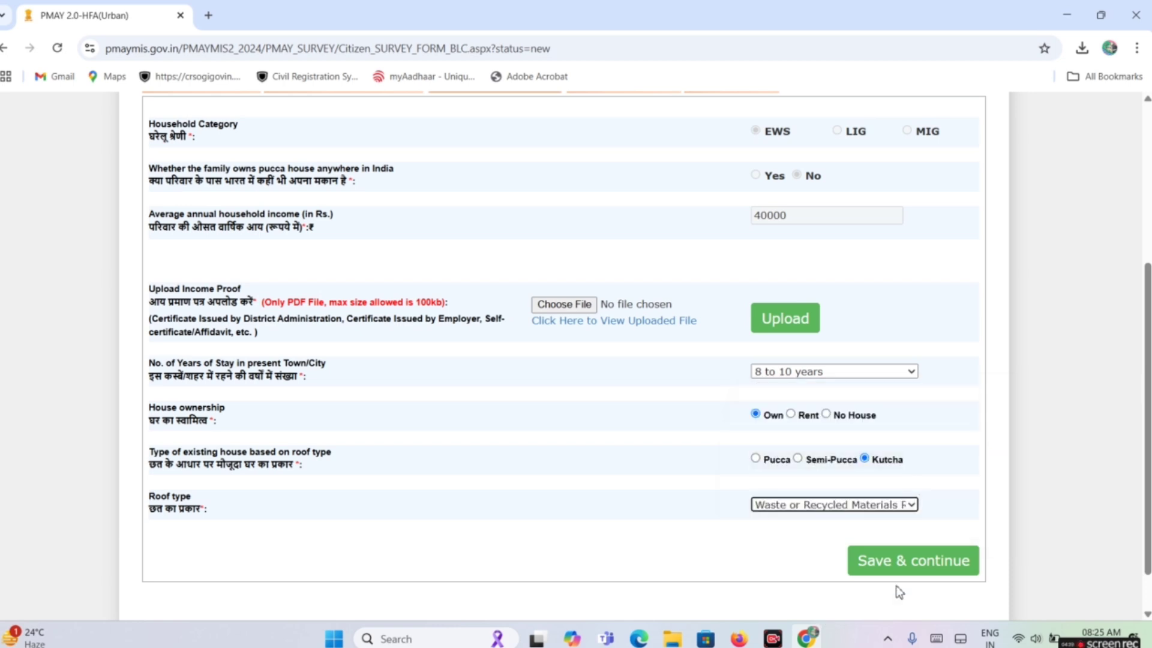
pyautogui.click(900, 567)
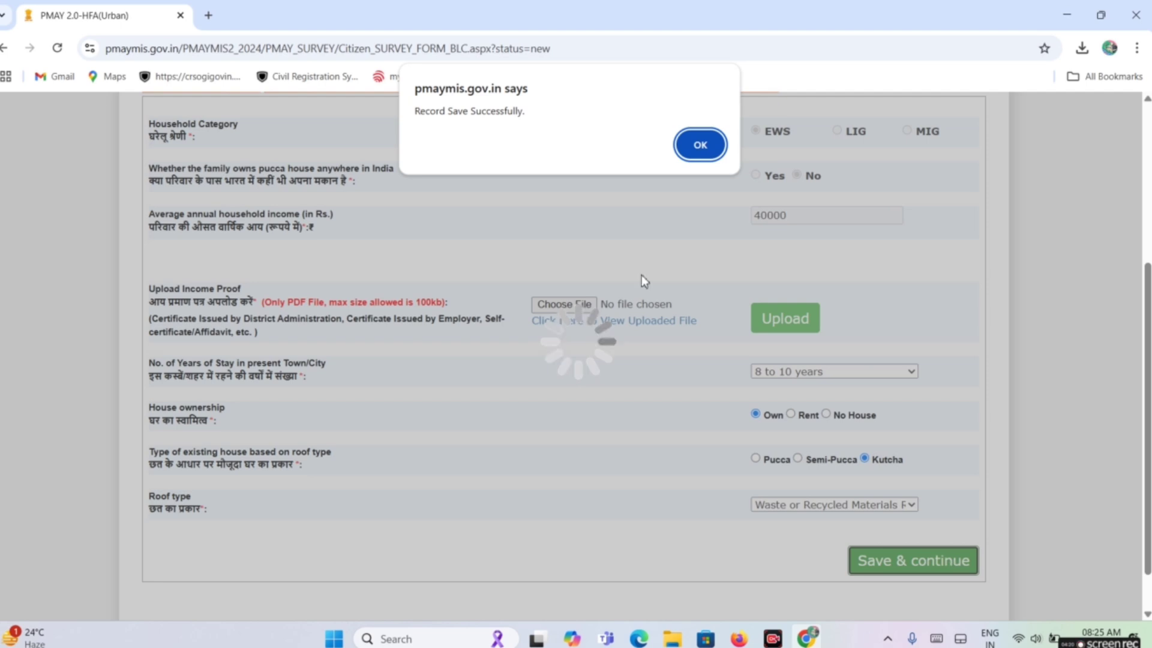
# Acknowledge the save and set the present address district and sub district to Shahjahanpur.
pyautogui.click(698, 144)
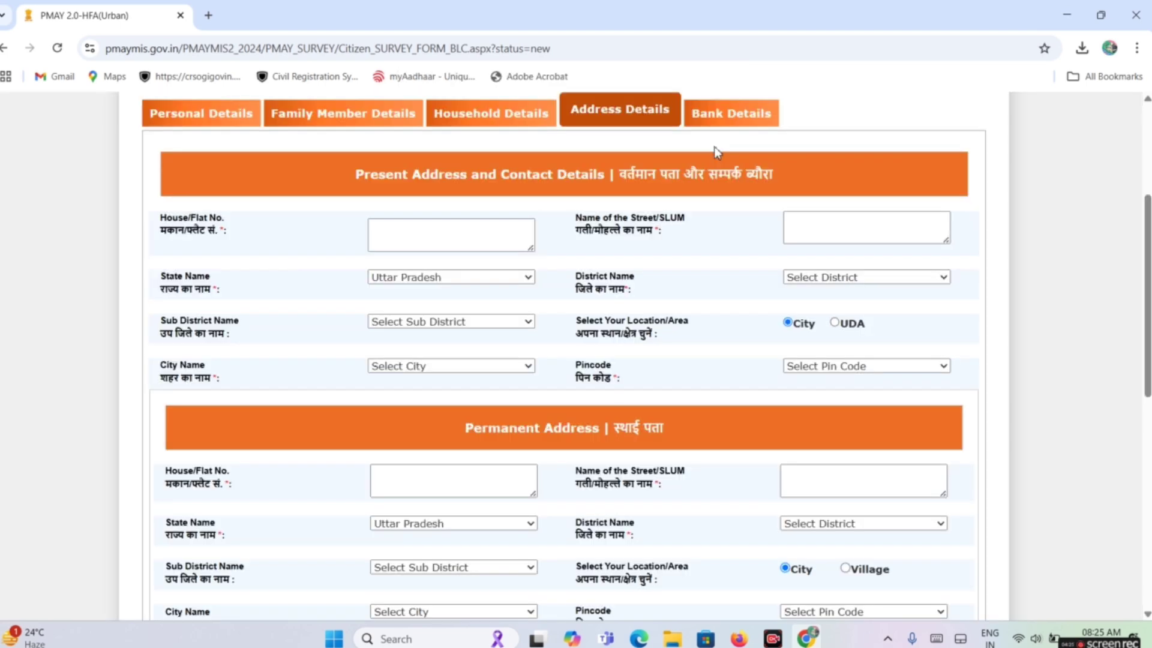
pyautogui.click(410, 239)
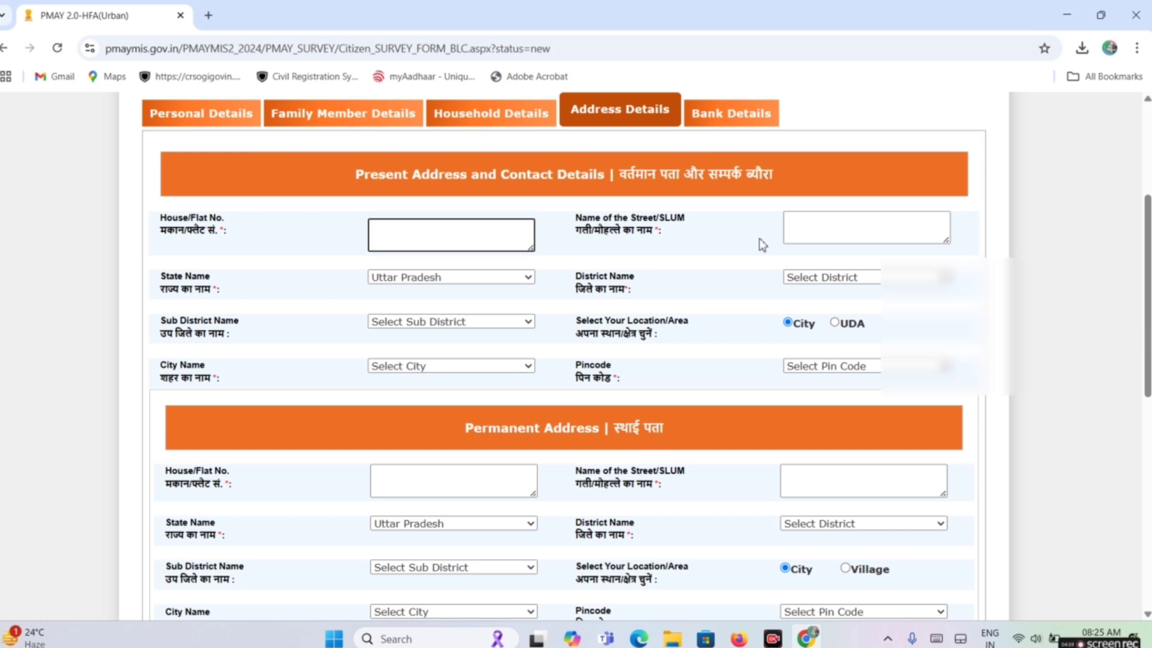
pyautogui.click(819, 236)
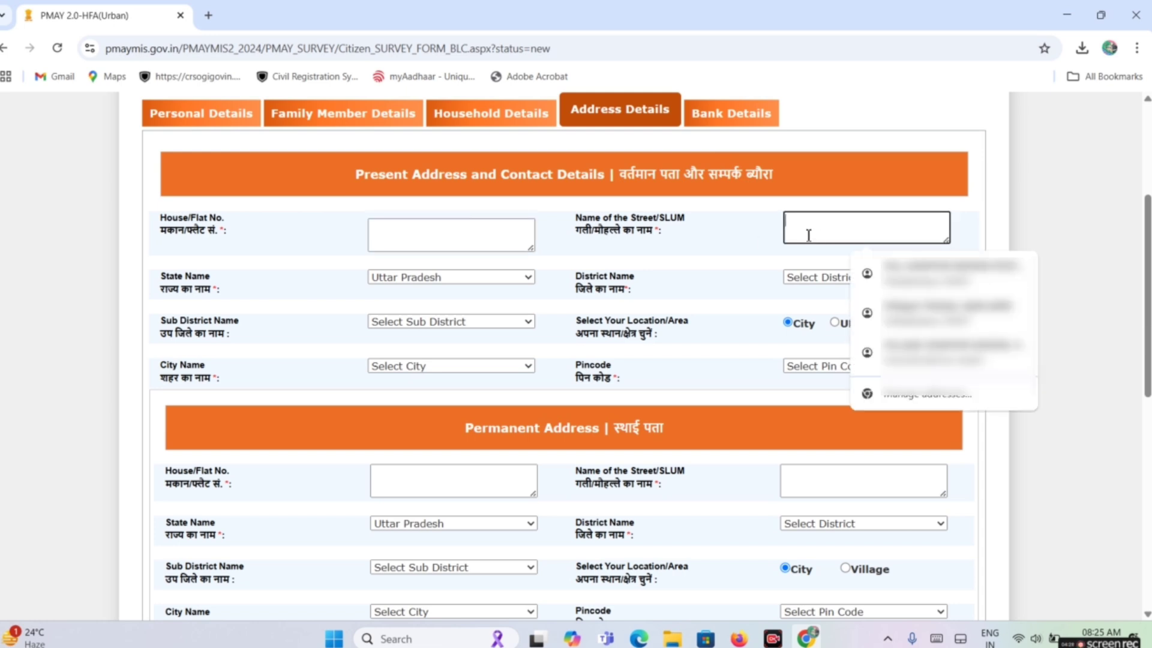
pyautogui.click(635, 259)
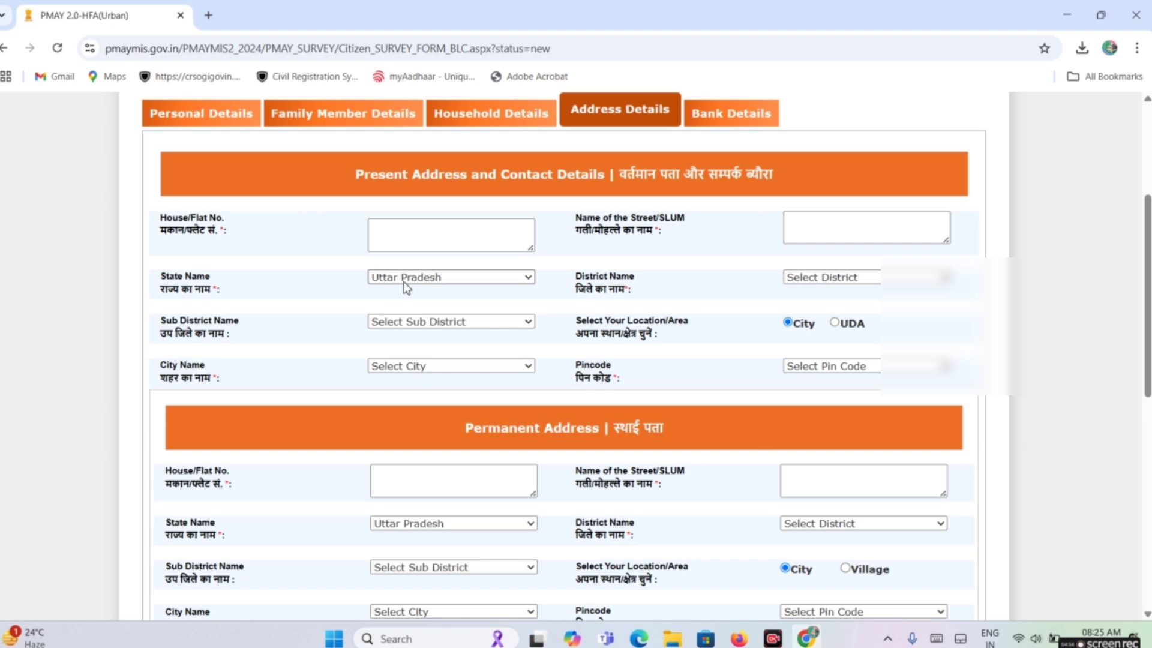
pyautogui.click(828, 278)
pyautogui.scroll(-18, 822, 420)
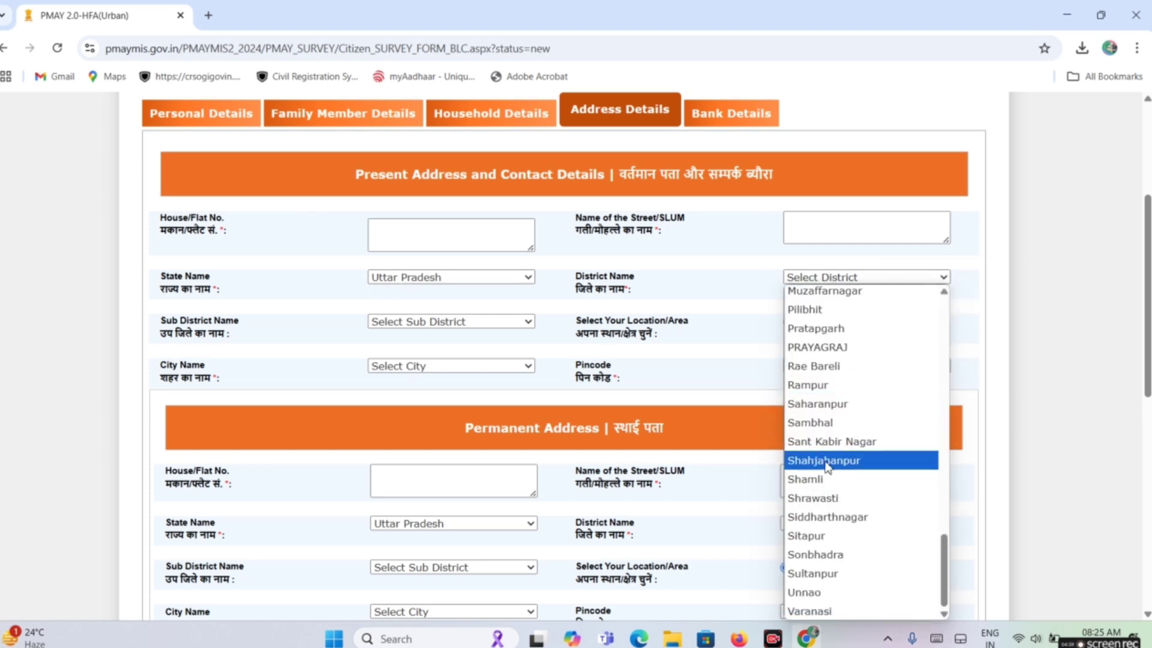
pyautogui.click(825, 461)
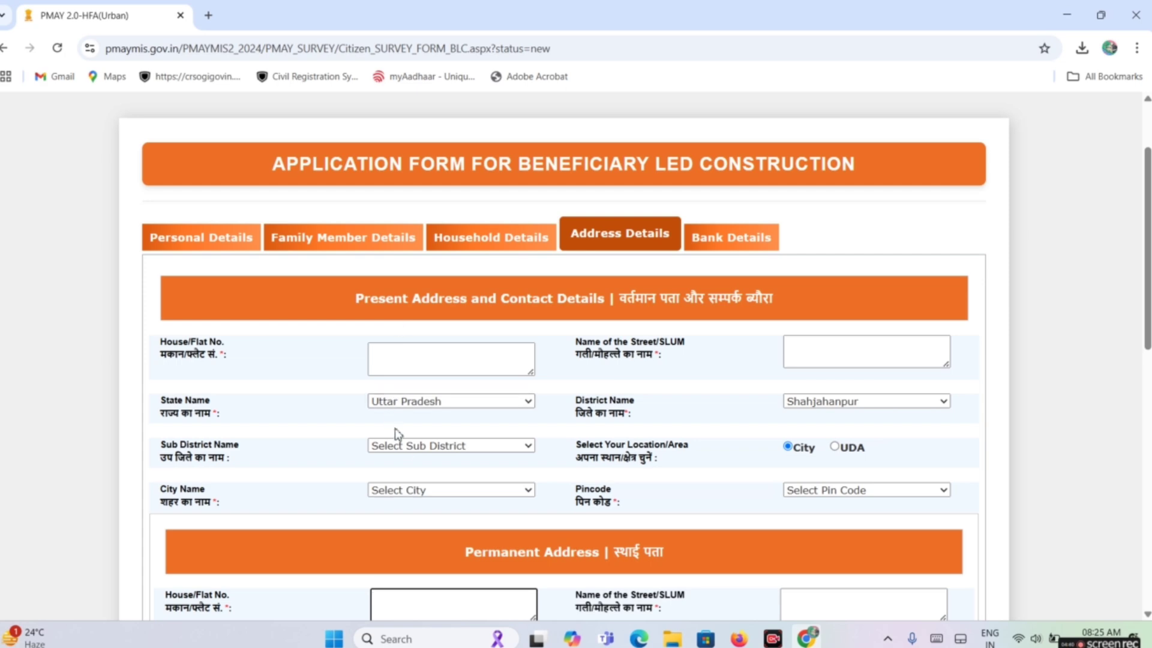
pyautogui.click(435, 447)
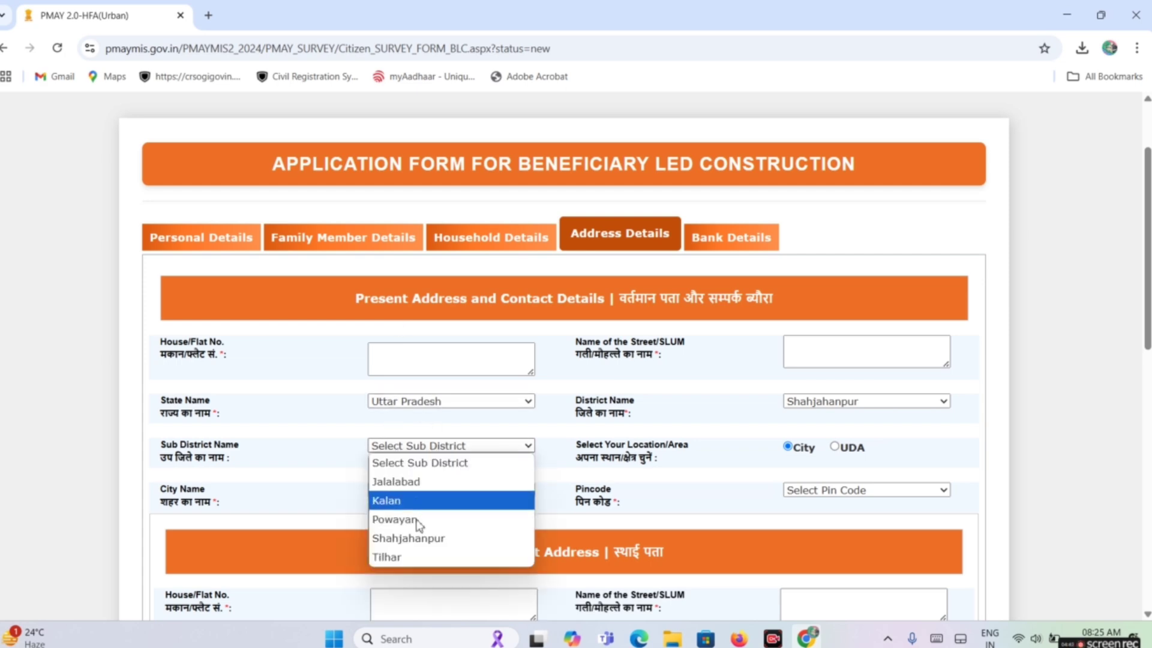
pyautogui.click(420, 538)
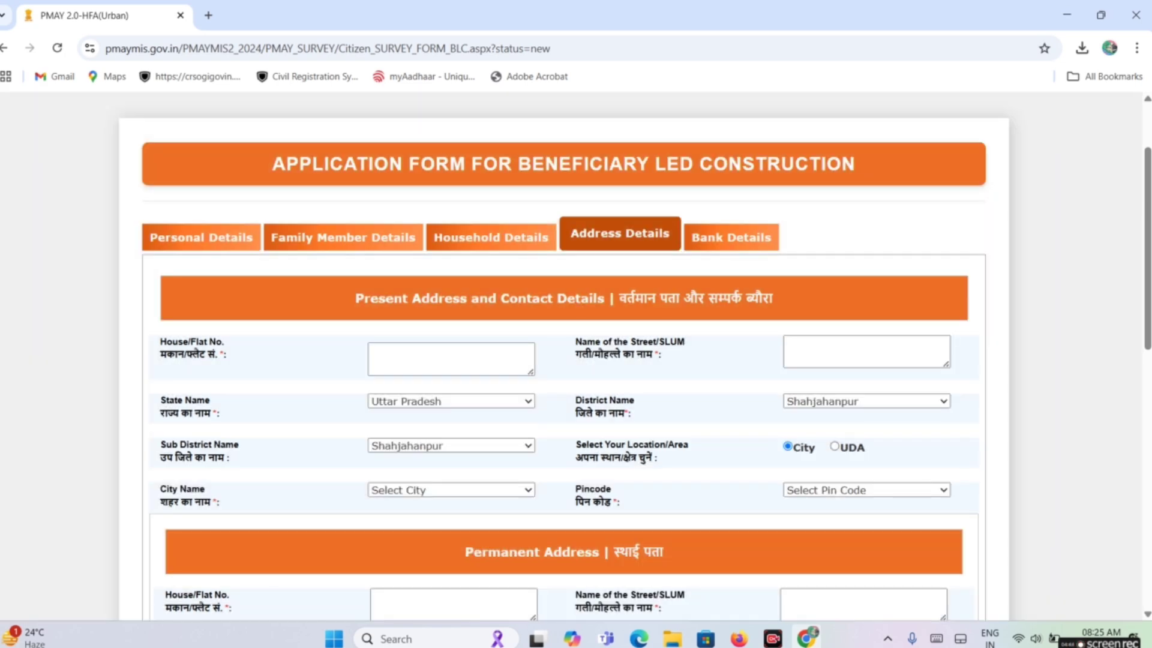
# Set the present address city to Cantonment Board, Shahjahanpur and pincode 242001.
pyautogui.scroll(-3, 840, 211)
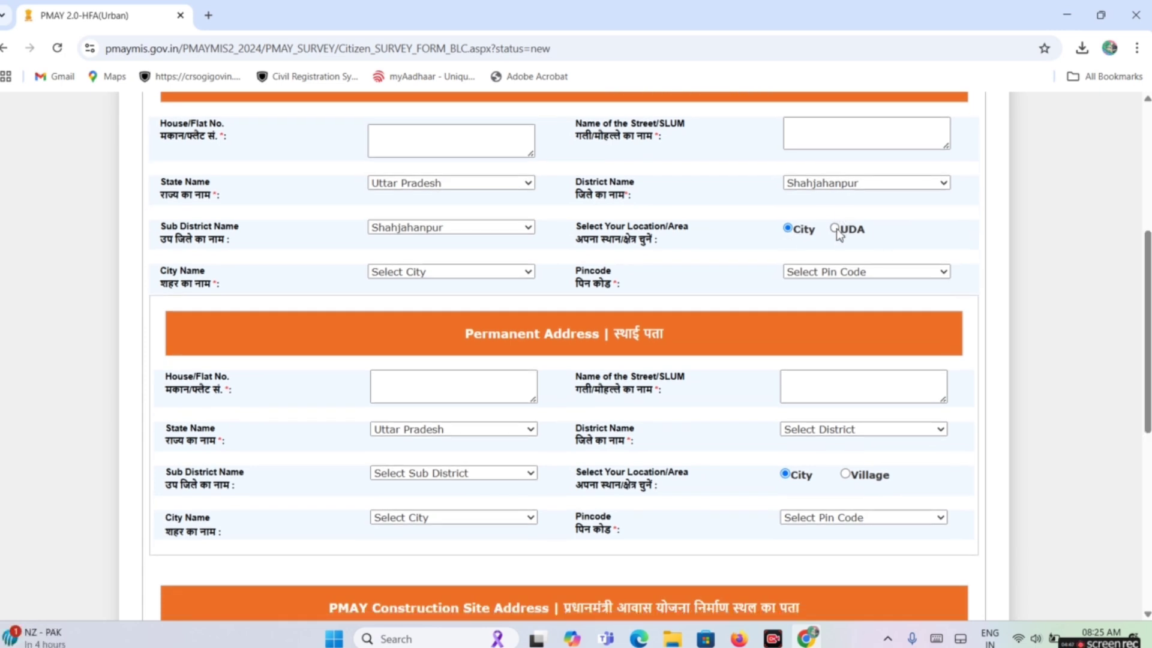
pyautogui.click(415, 274)
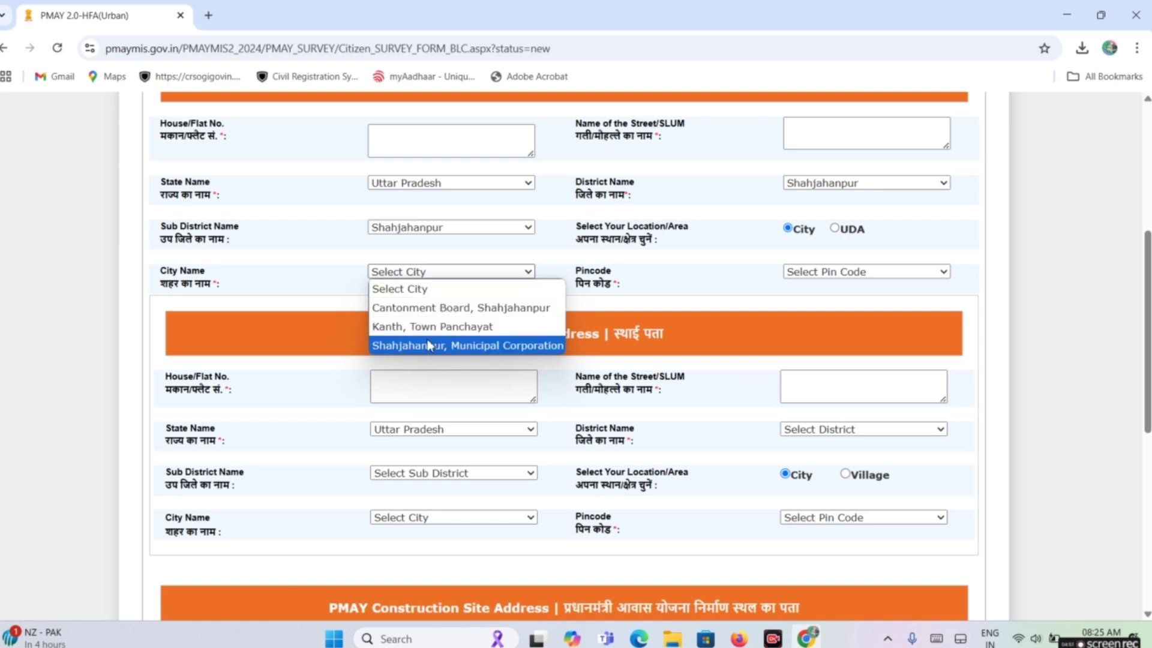
pyautogui.click(368, 274)
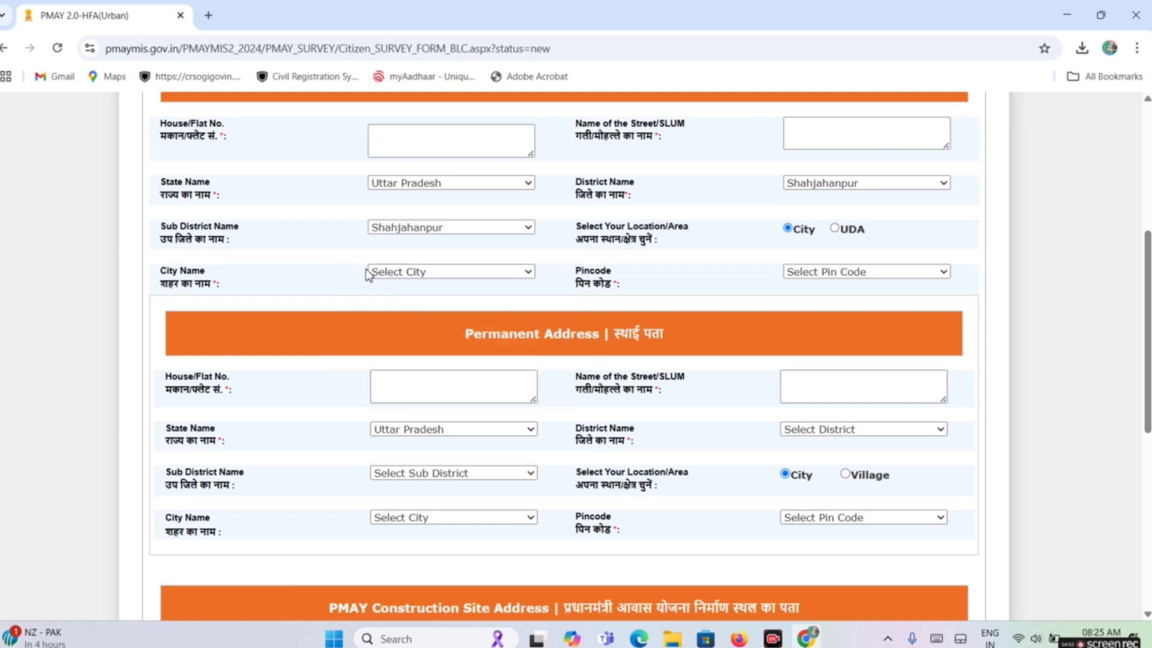
pyautogui.click(836, 271)
pyautogui.click(486, 271)
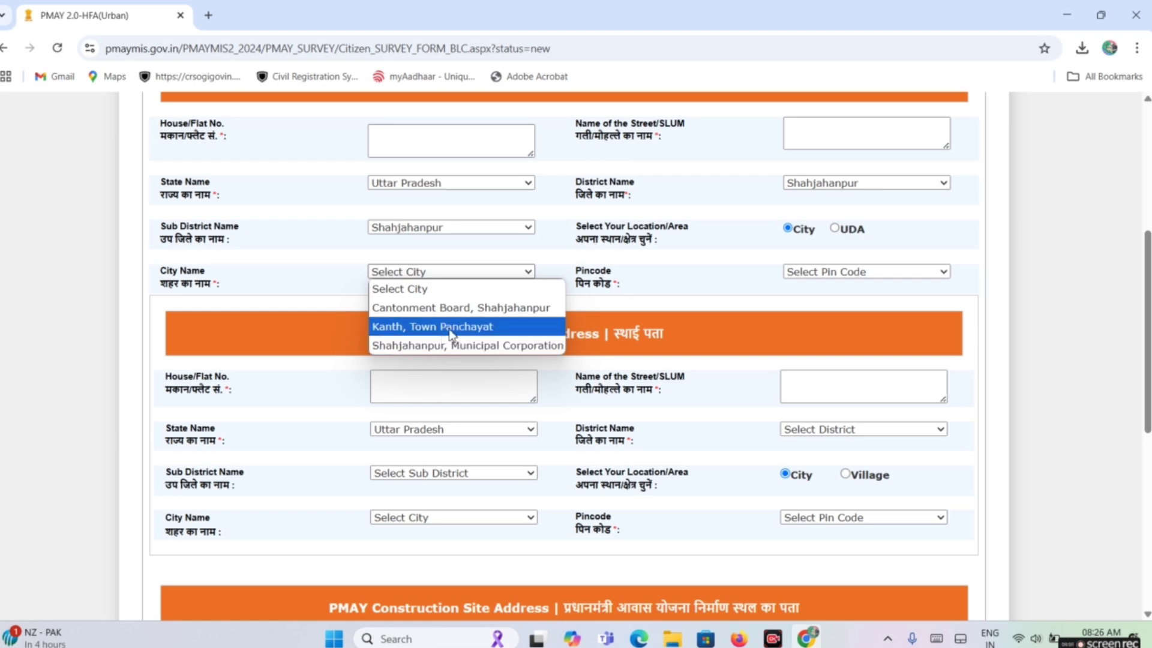
pyautogui.click(475, 308)
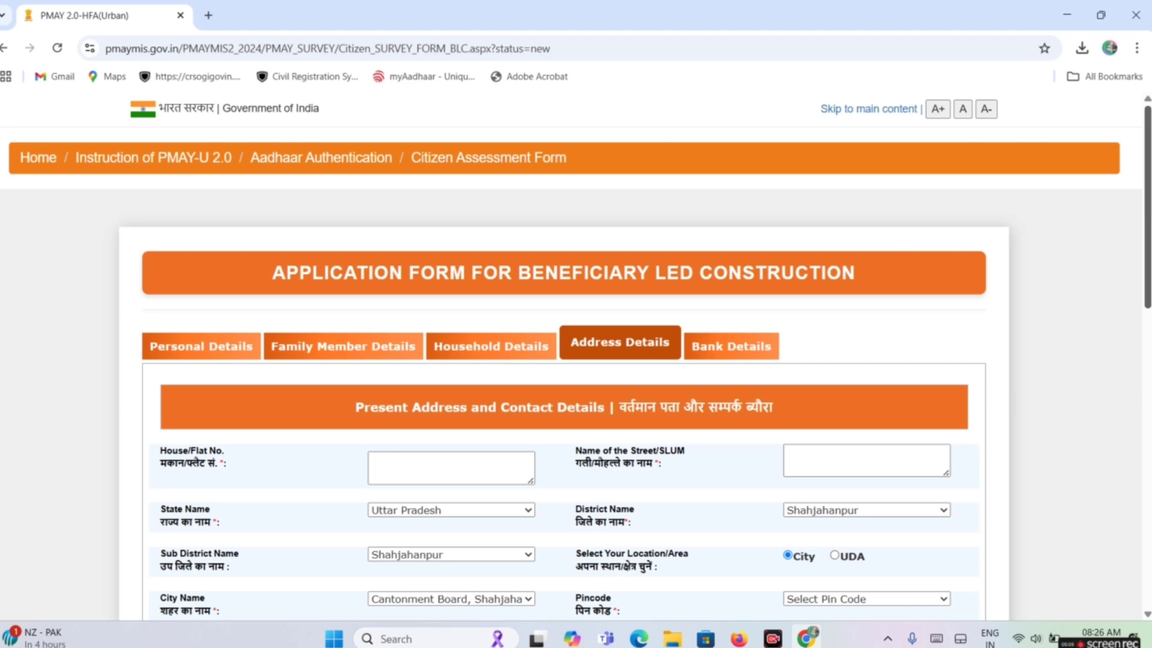
pyautogui.scroll(-5, 1044, 361)
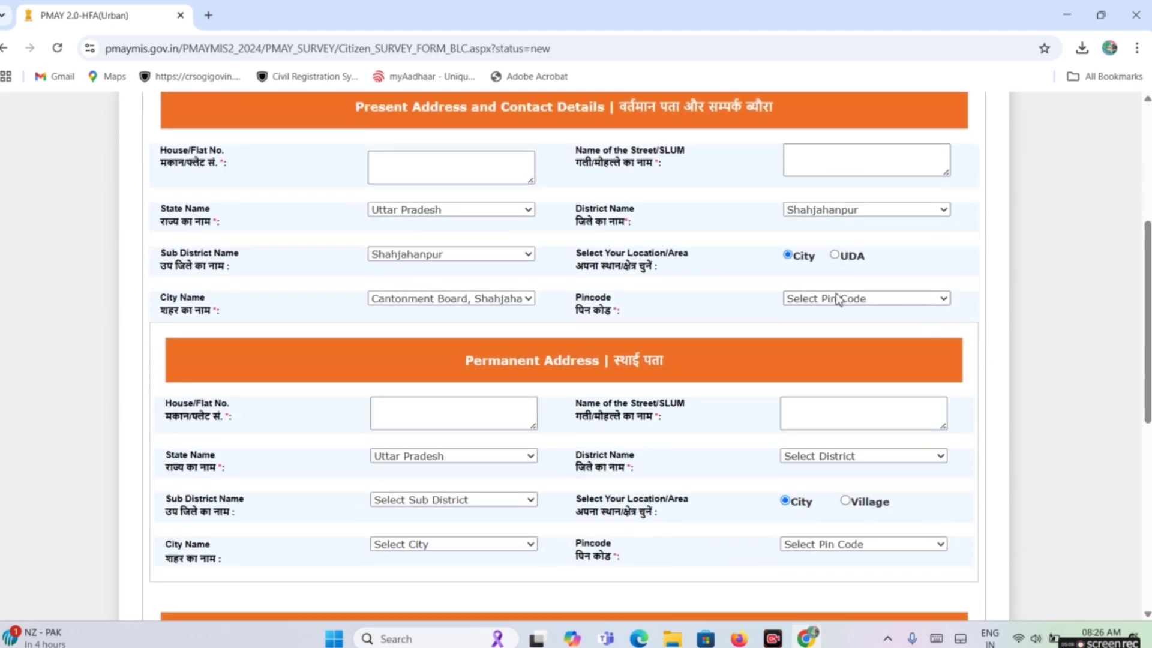
pyautogui.click(843, 300)
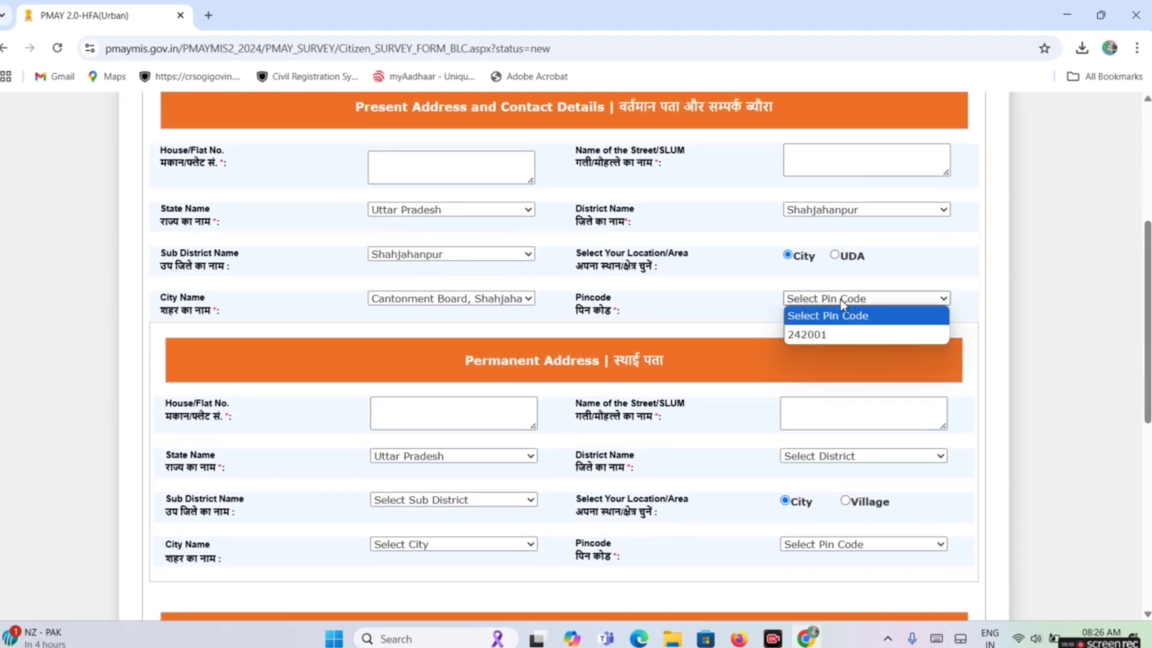
pyautogui.click(819, 335)
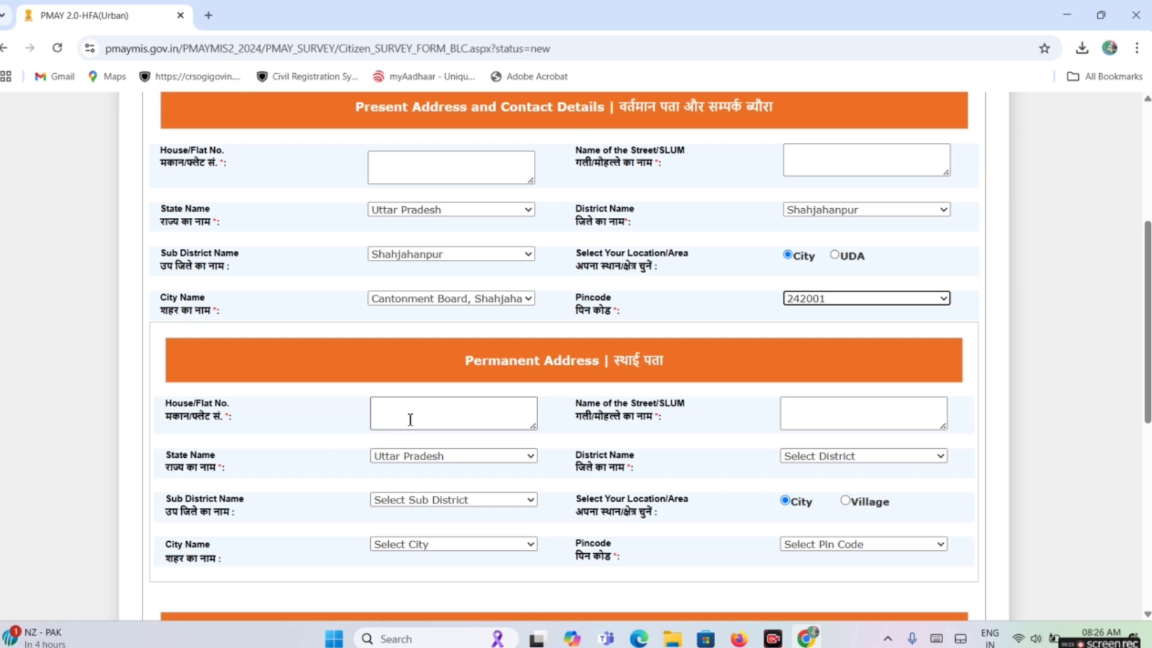
# Set the Construction Site Address district to Baghpat and sub-district to Baraut.
pyautogui.click(807, 418)
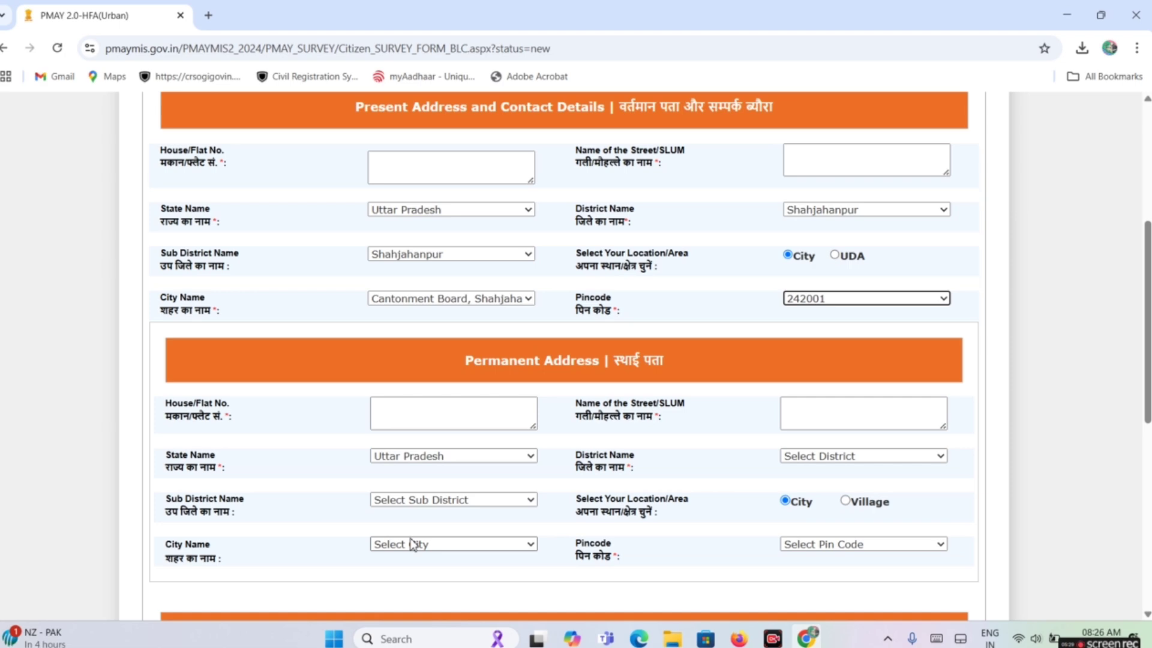
pyautogui.scroll(-2, 1028, 453)
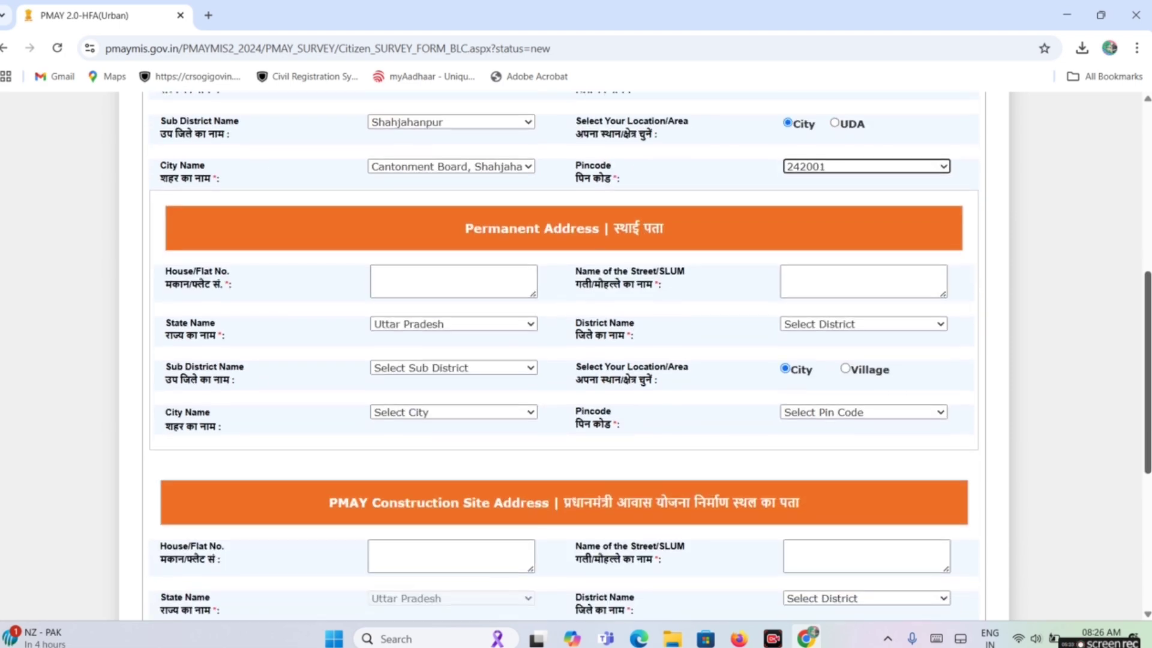
pyautogui.scroll(-2, 564, 354)
pyautogui.scroll(-1, 564, 354)
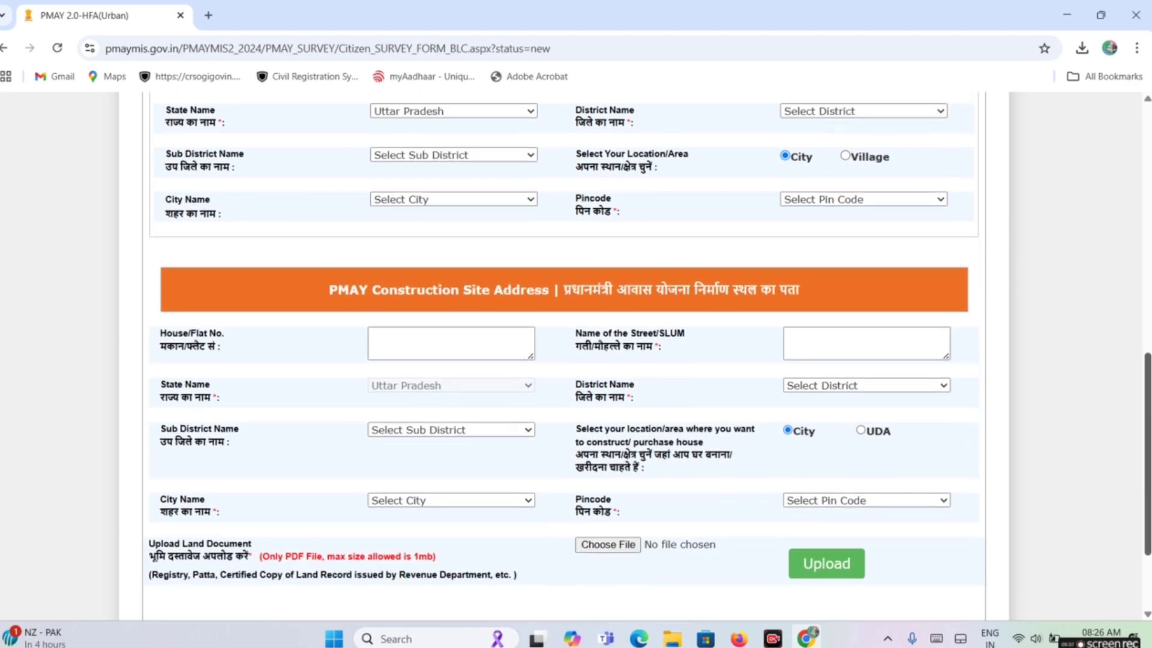
pyautogui.scroll(3, 564, 354)
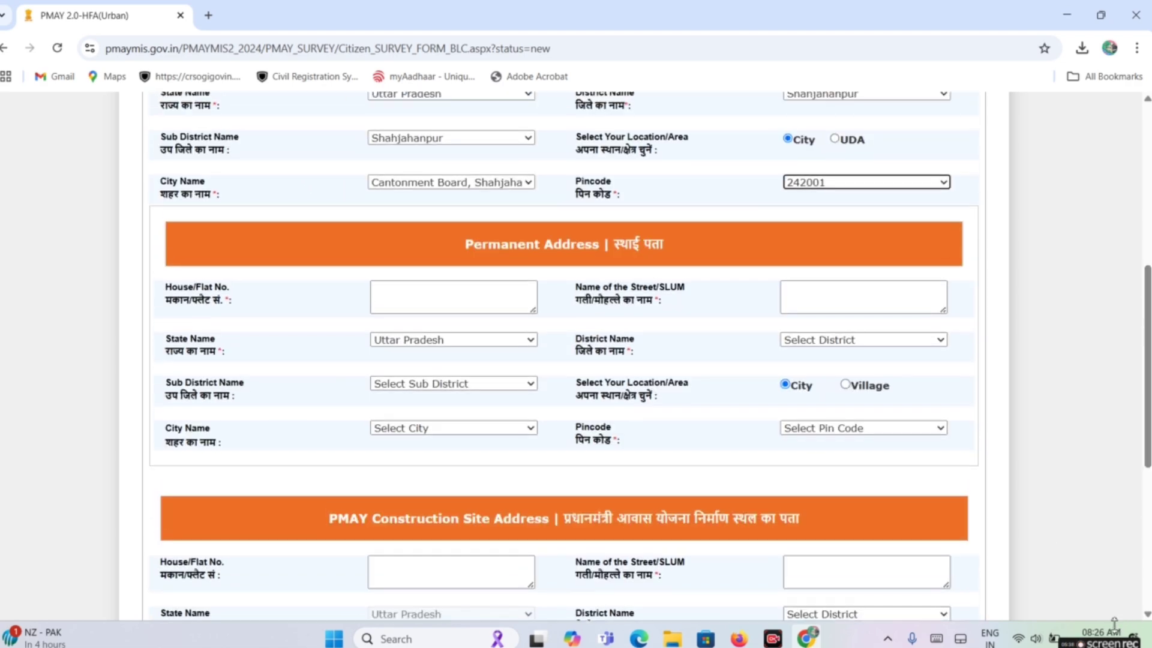
pyautogui.moveTo(1104, 644)
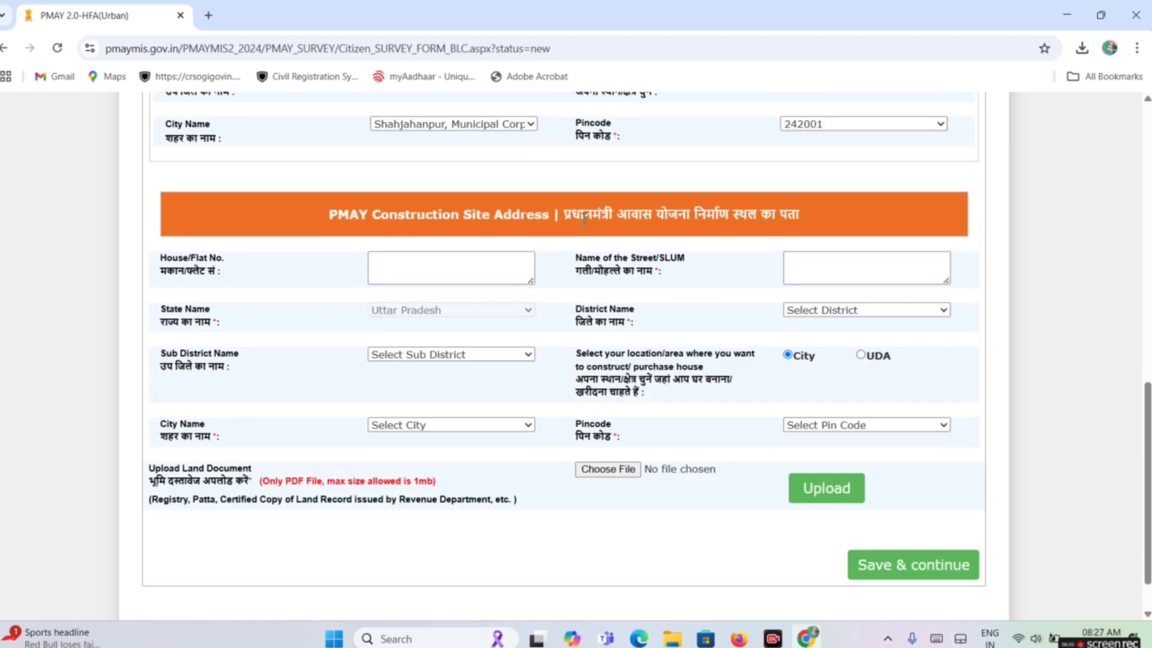
pyautogui.moveTo(570, 214); pyautogui.dragTo(755, 233)
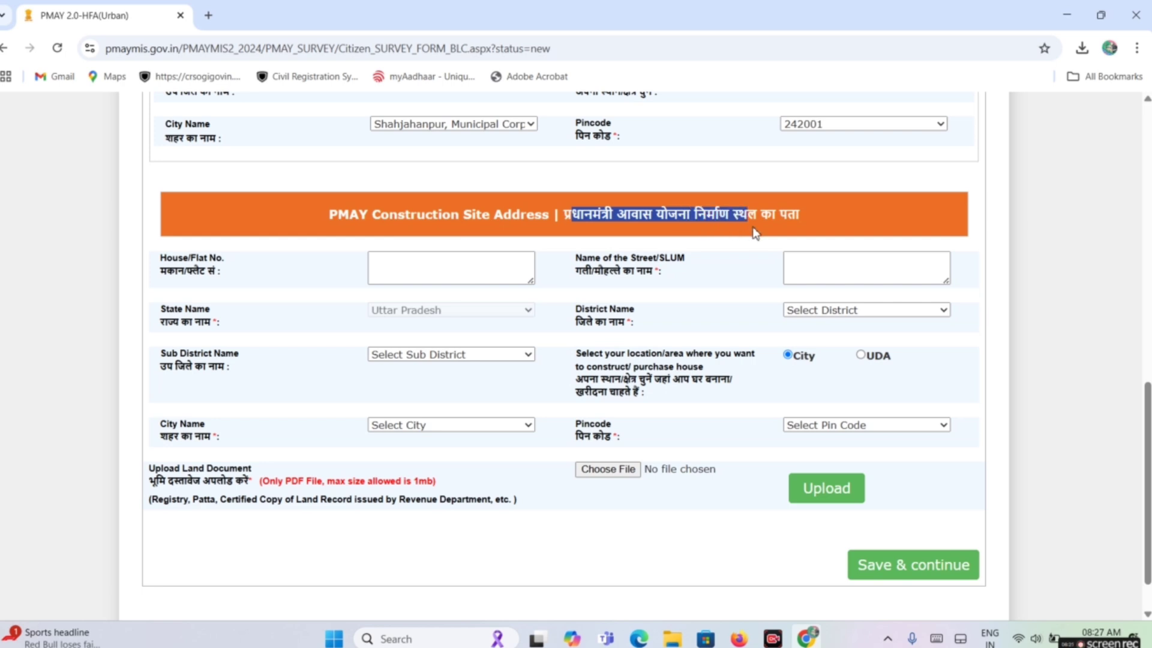
pyautogui.click(868, 210)
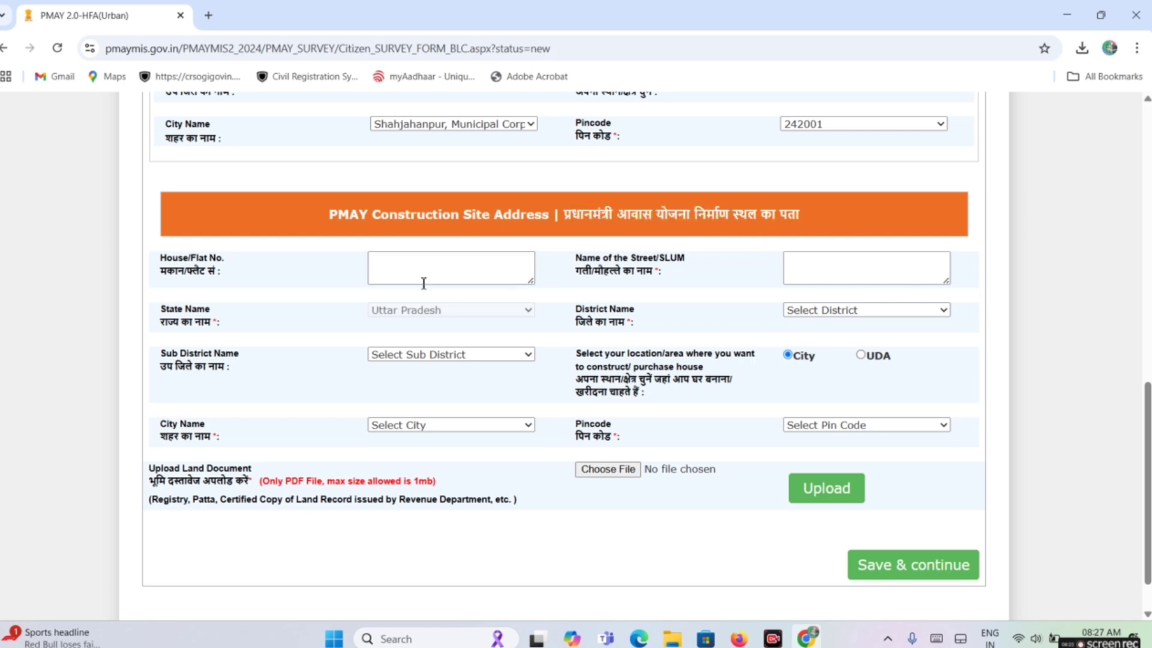
pyautogui.click(815, 310)
pyautogui.click(862, 498)
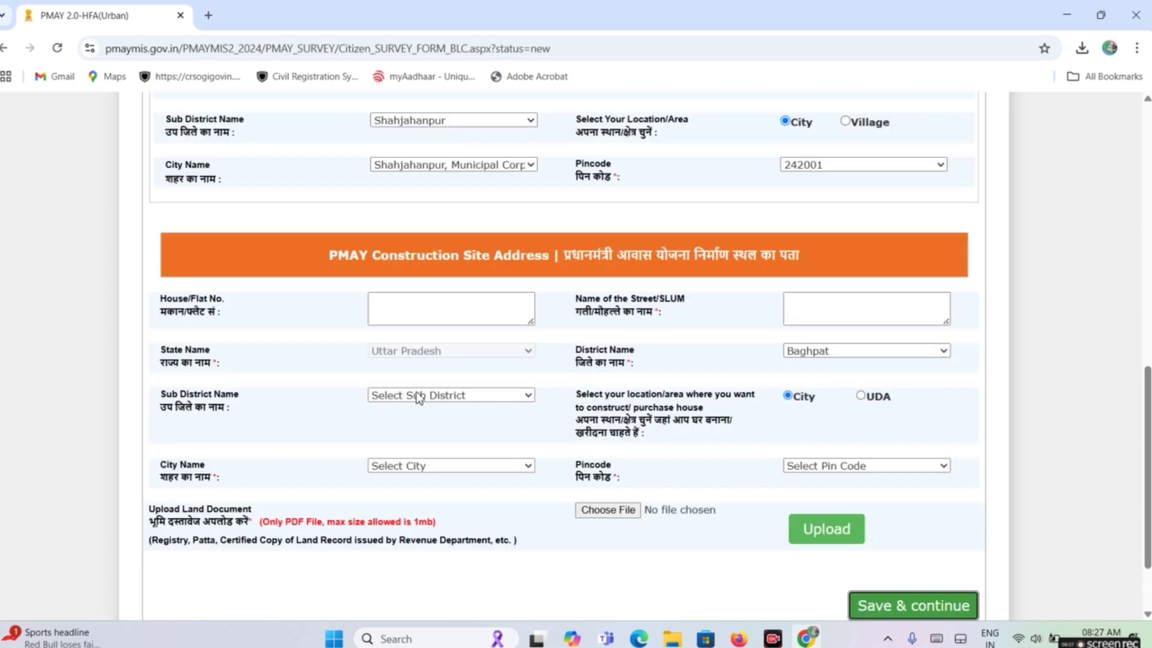
pyautogui.click(420, 395)
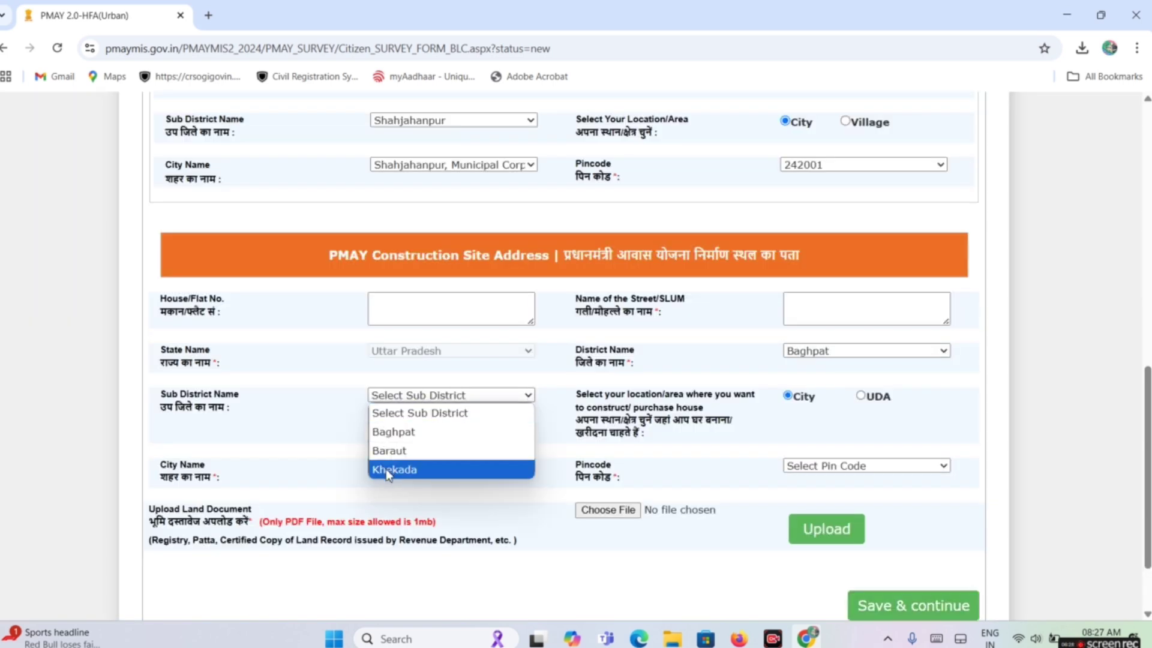
pyautogui.click(396, 450)
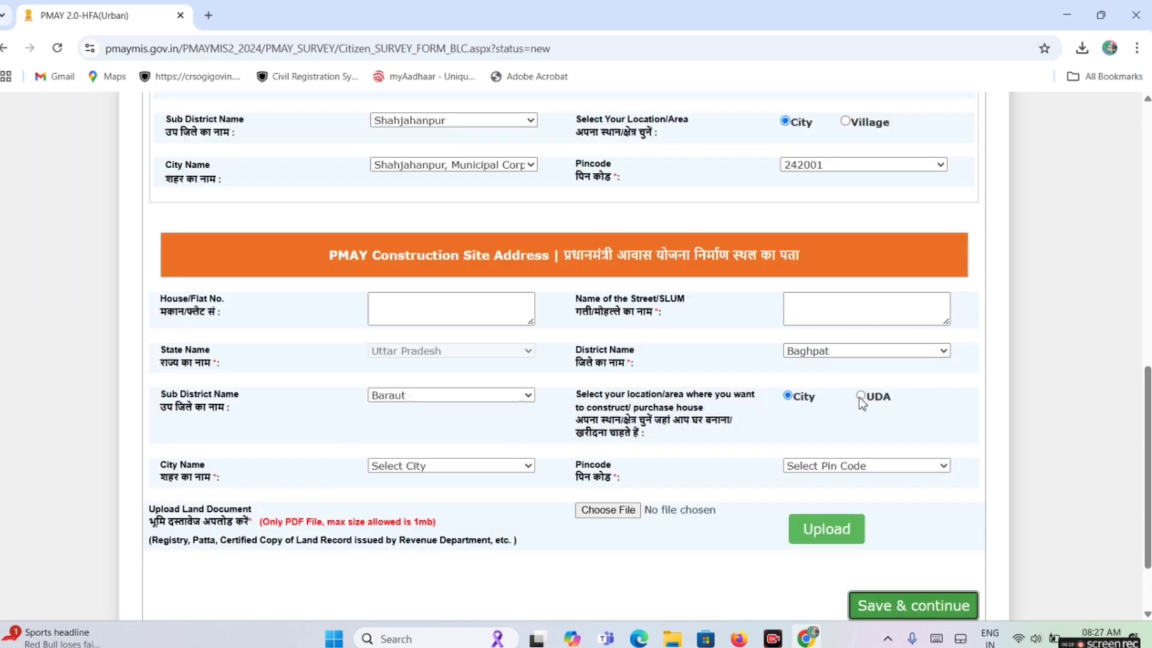
# Set the construction site city to Doghat Town Panchayat and pincode 250622.
pyautogui.click(434, 467)
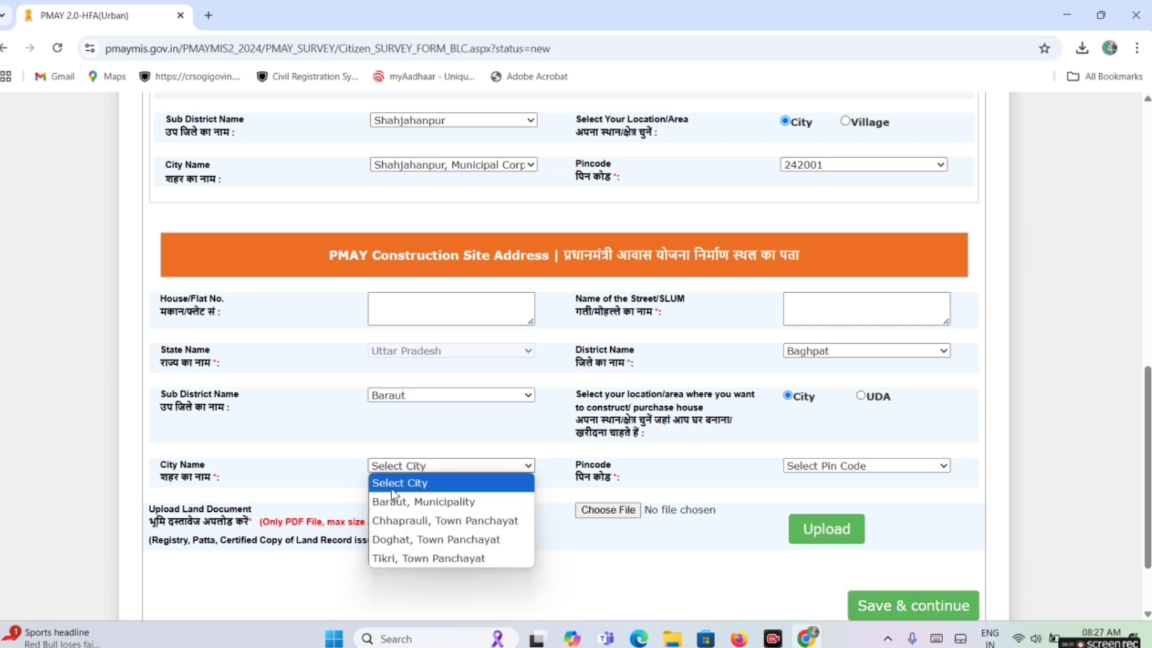
pyautogui.click(396, 540)
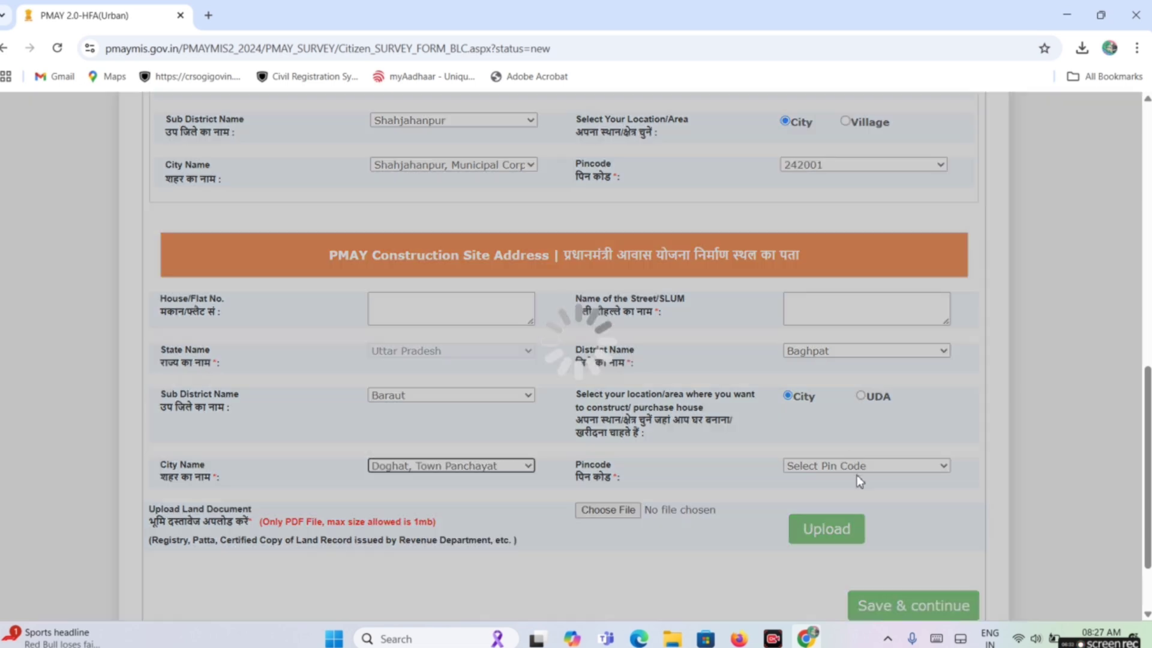
pyautogui.click(856, 468)
pyautogui.click(803, 502)
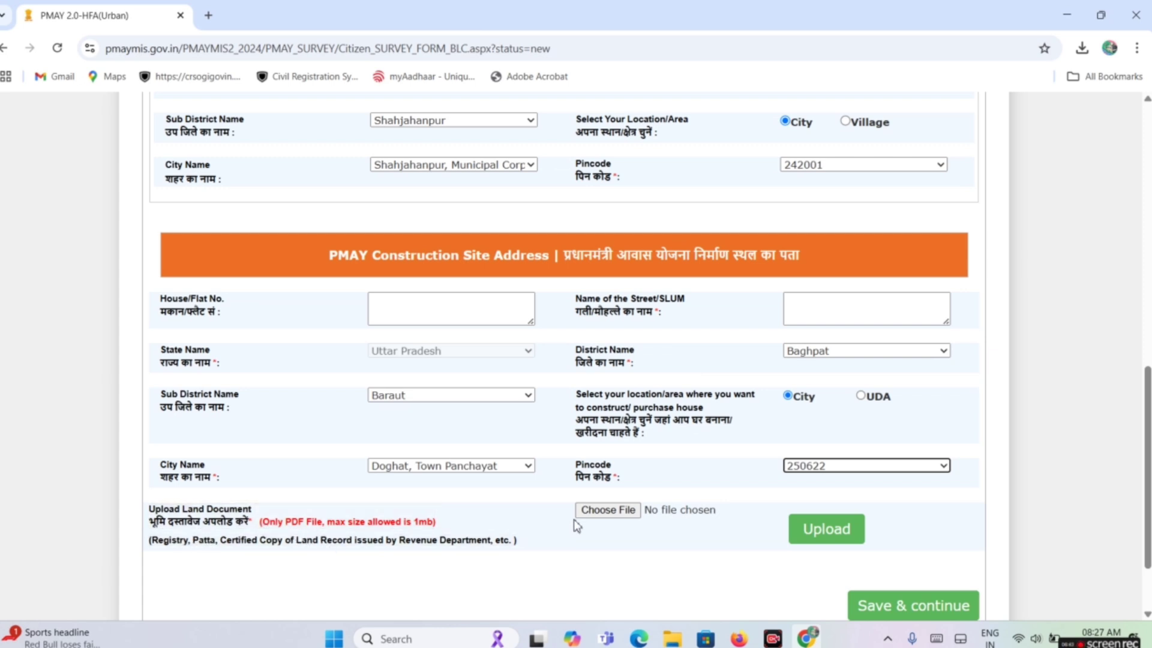
# Upload the DocScanner land document PDF from Downloads and acknowledge the success alert.
pyautogui.click(603, 509)
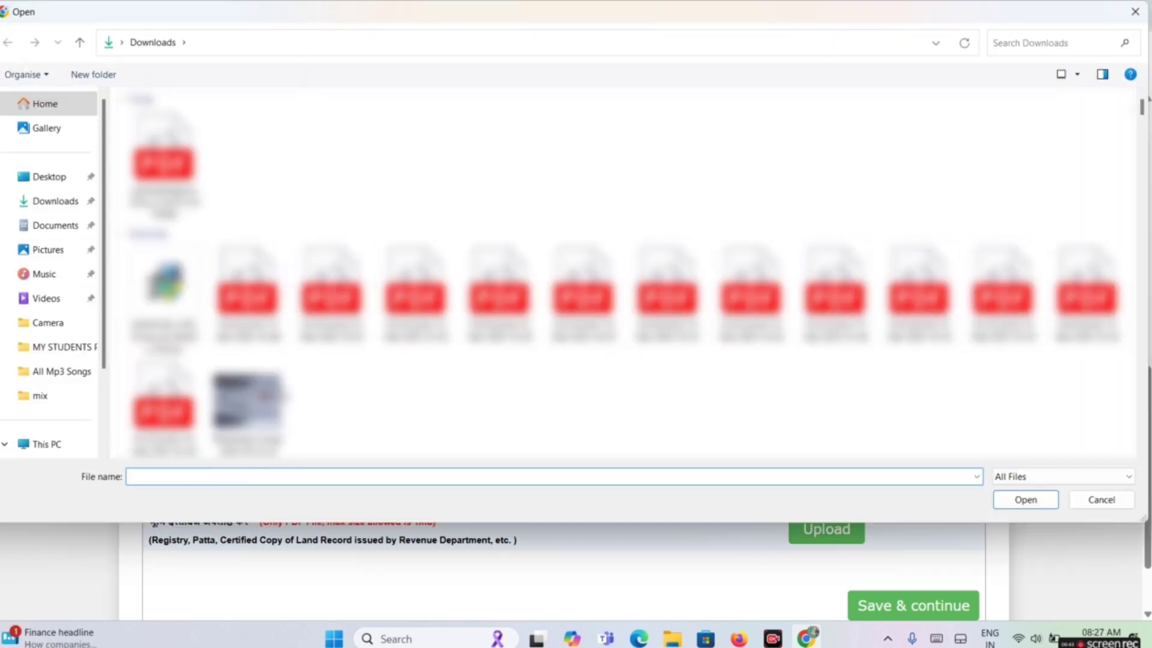
pyautogui.scroll(-2, 414, 390)
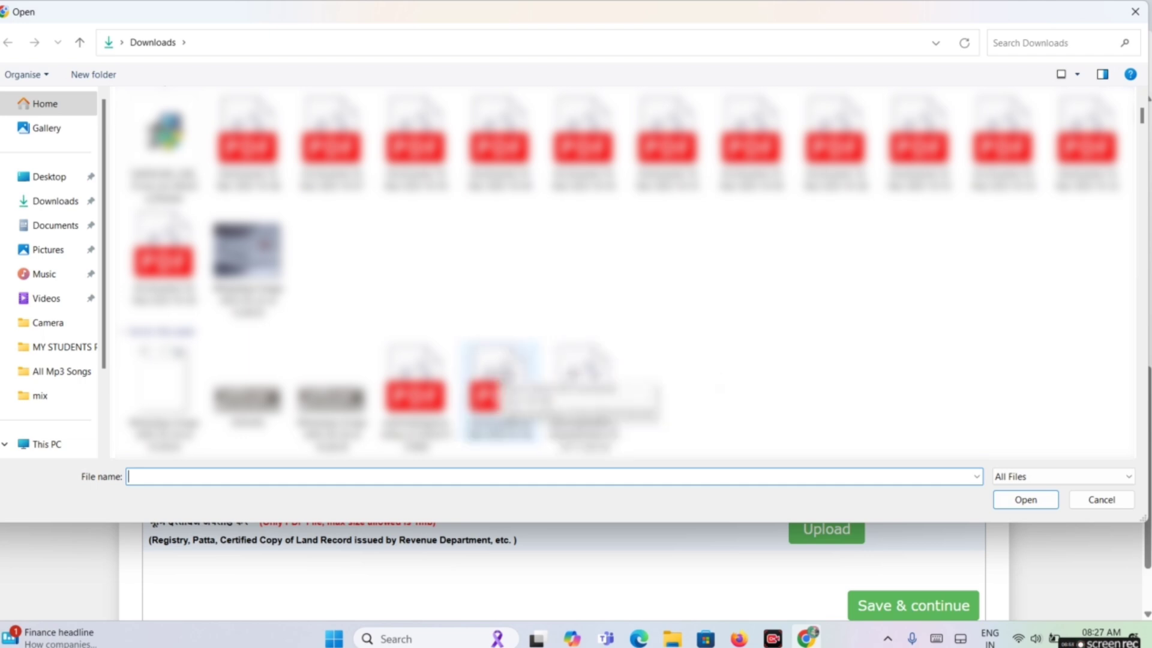
pyautogui.doubleClick(498, 384)
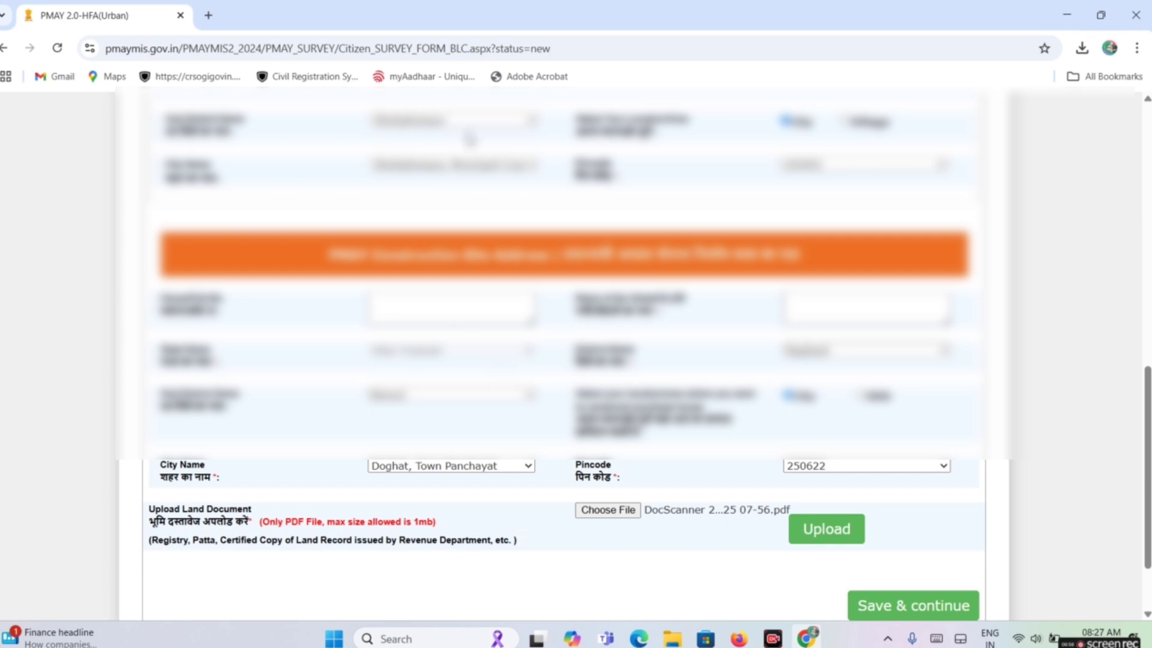
pyautogui.click(817, 532)
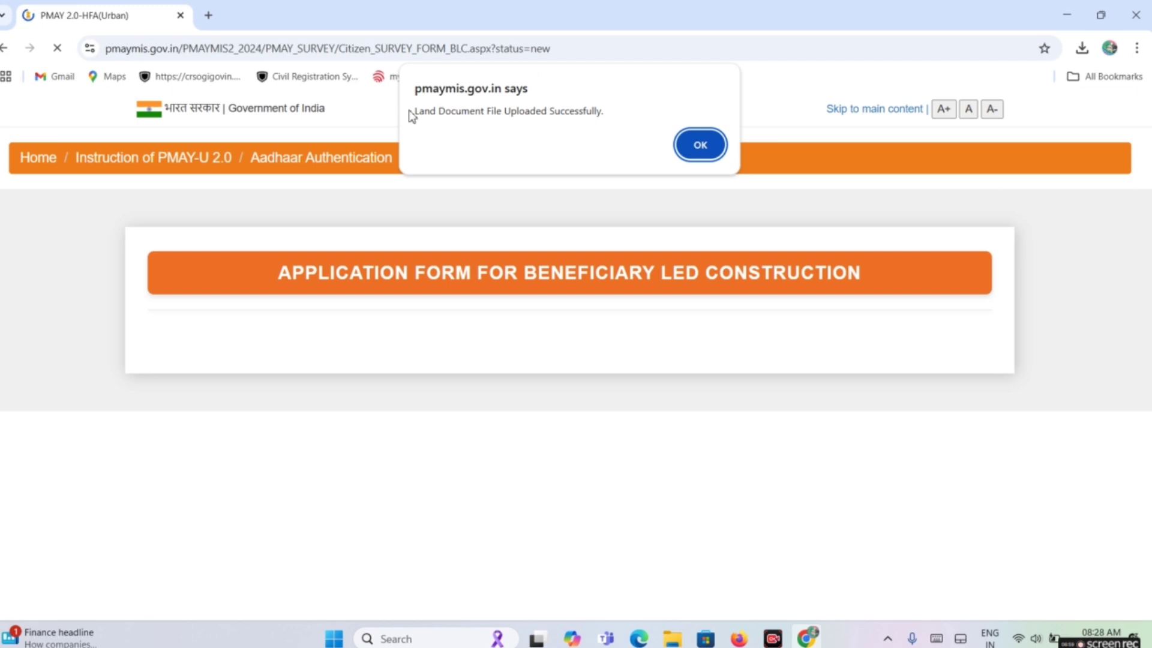
pyautogui.click(708, 151)
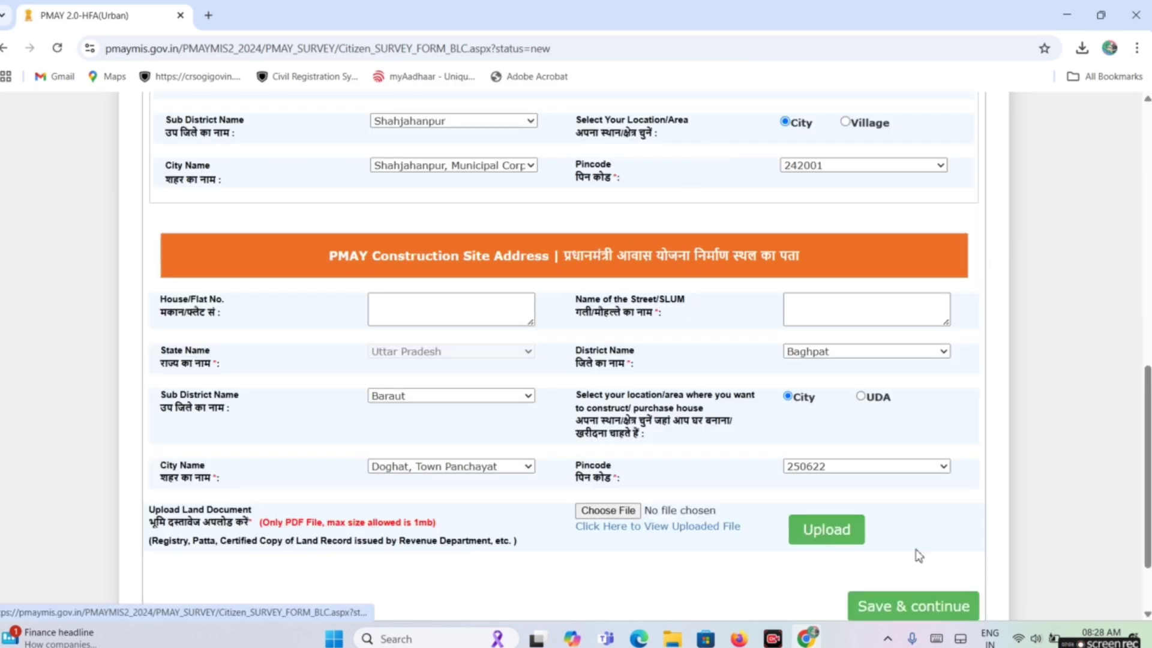
# Confirm the saved address record to proceed to the Bank Details tab.
pyautogui.moveTo(1147, 520); pyautogui.dragTo(1147, 534)
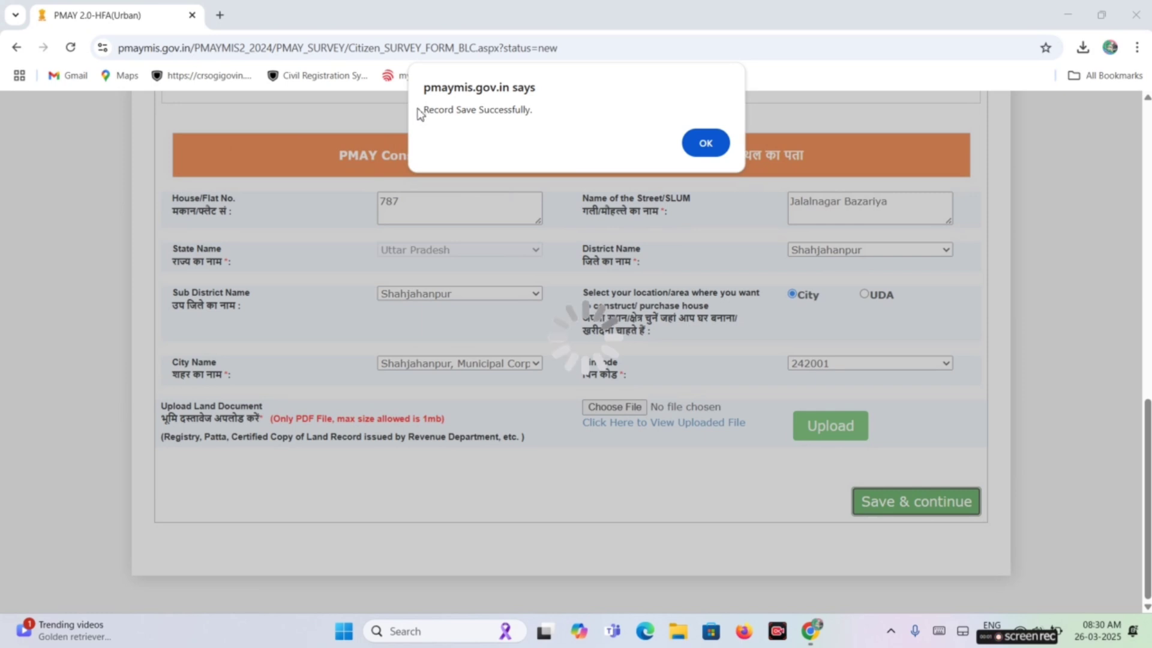
pyautogui.moveTo(426, 112); pyautogui.dragTo(540, 120)
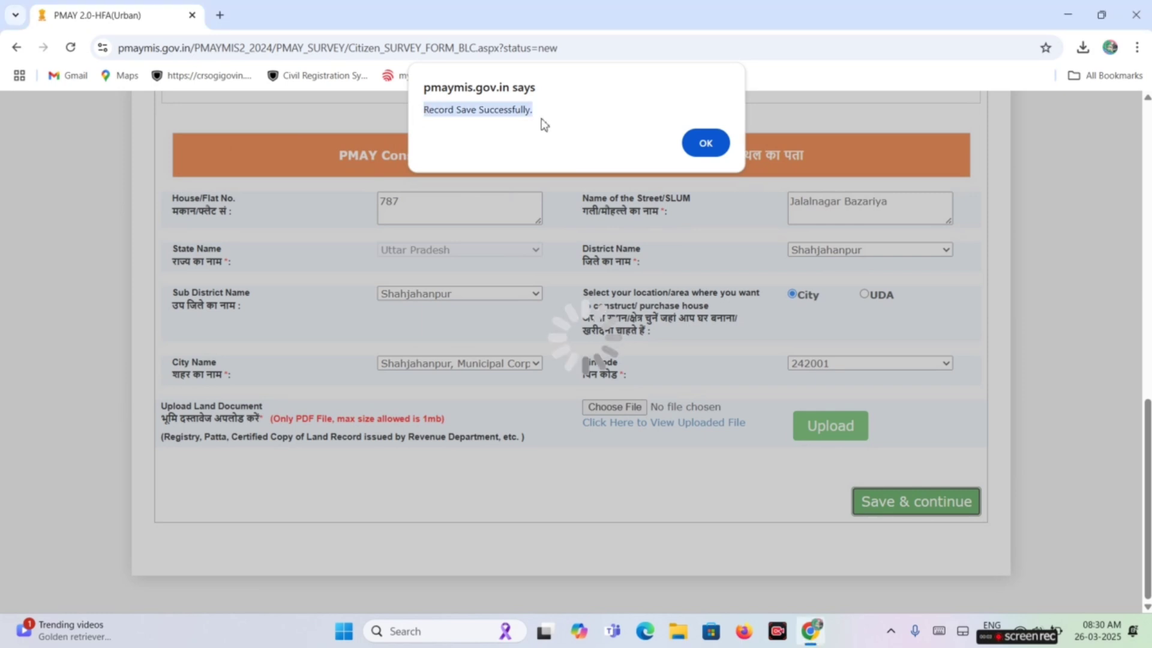
pyautogui.click(574, 116)
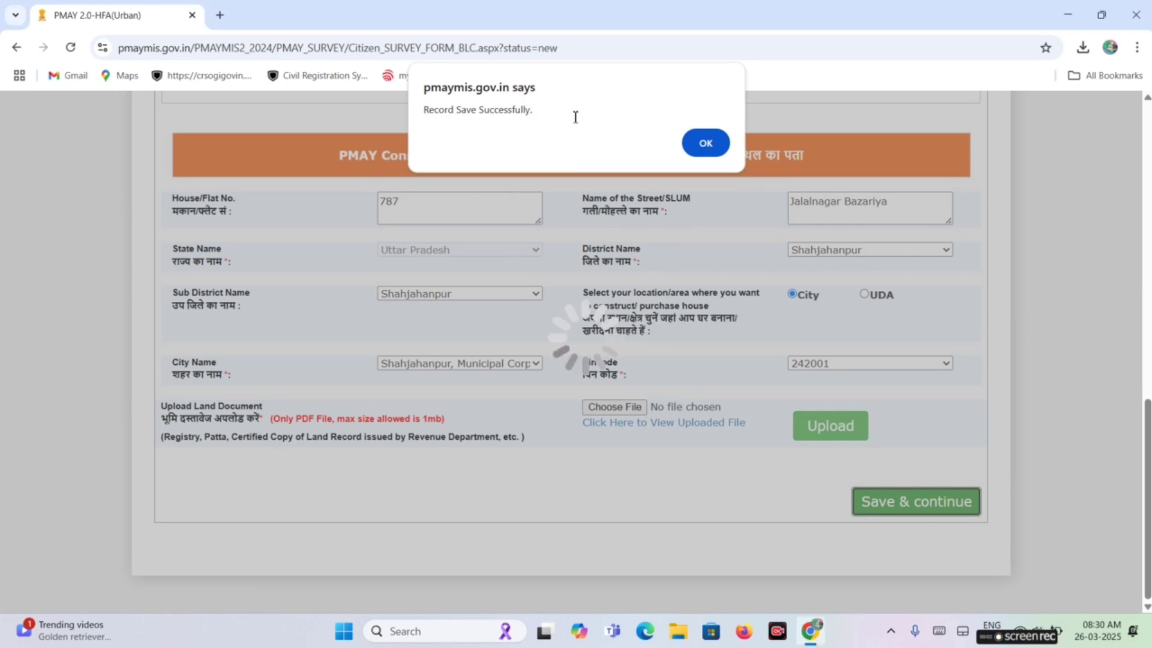
pyautogui.click(705, 144)
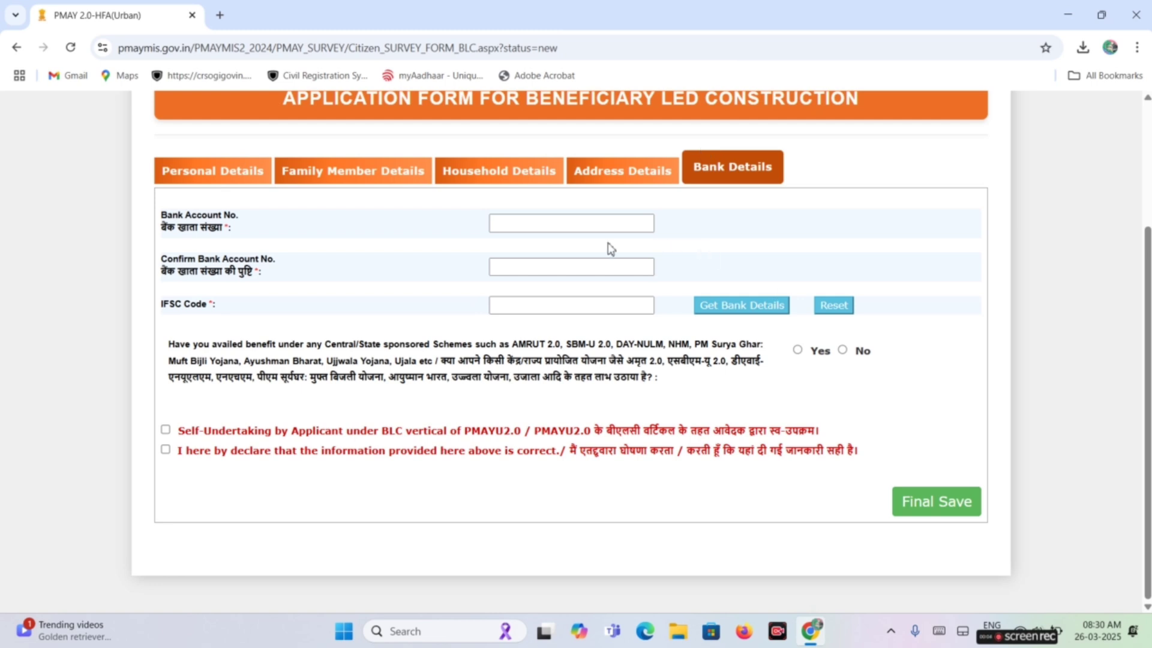
# Enter and confirm the bank account number, enter the IFSC and fetch State Bank of India details.
pyautogui.click(553, 224)
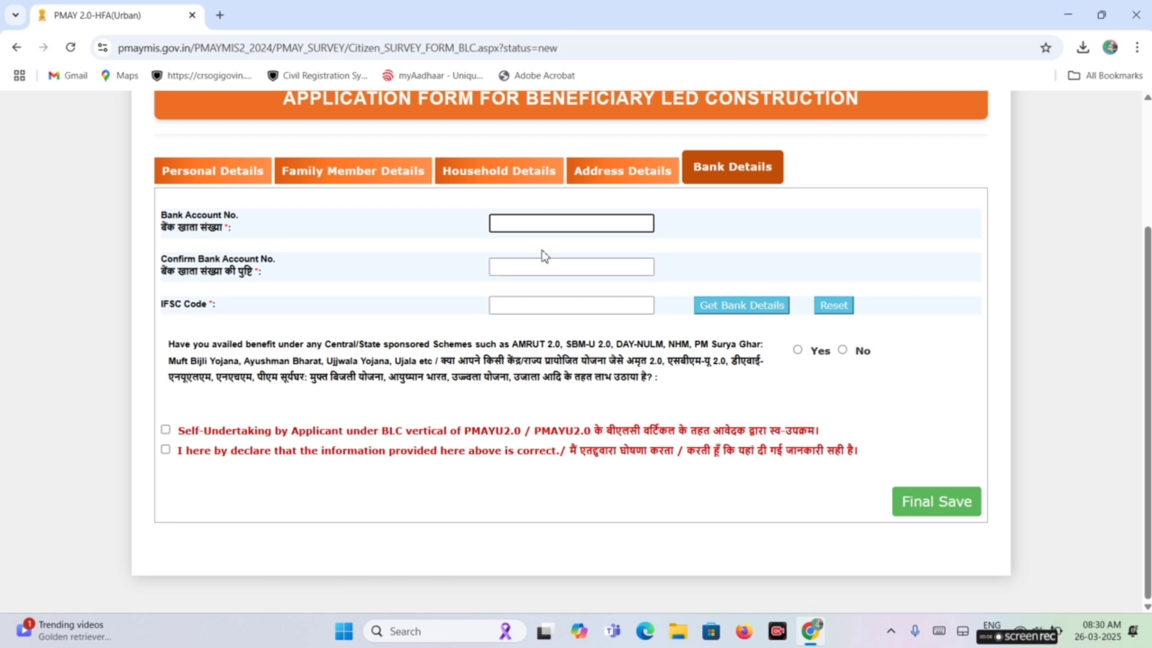
pyautogui.click(531, 264)
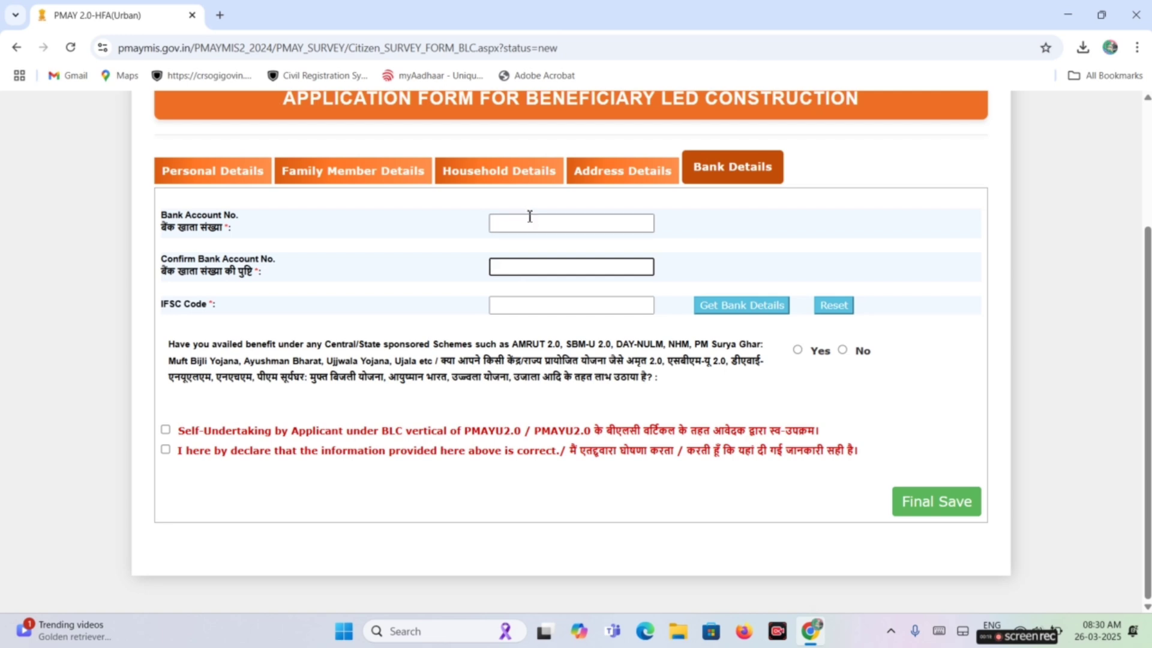
pyautogui.click(515, 302)
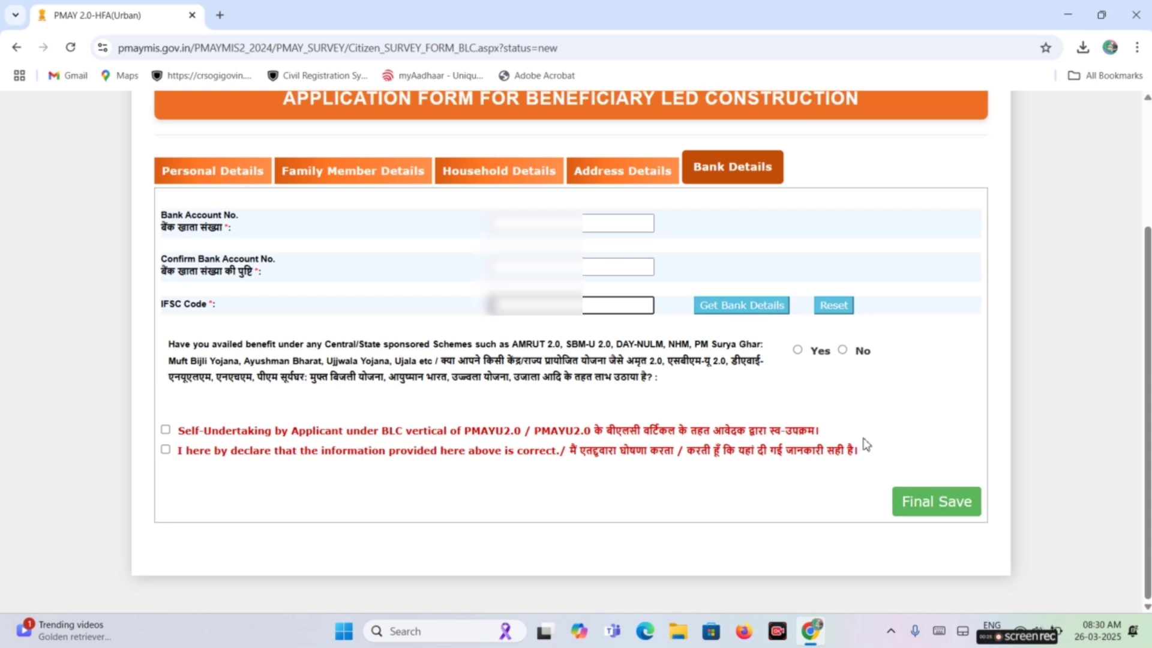
pyautogui.click(708, 305)
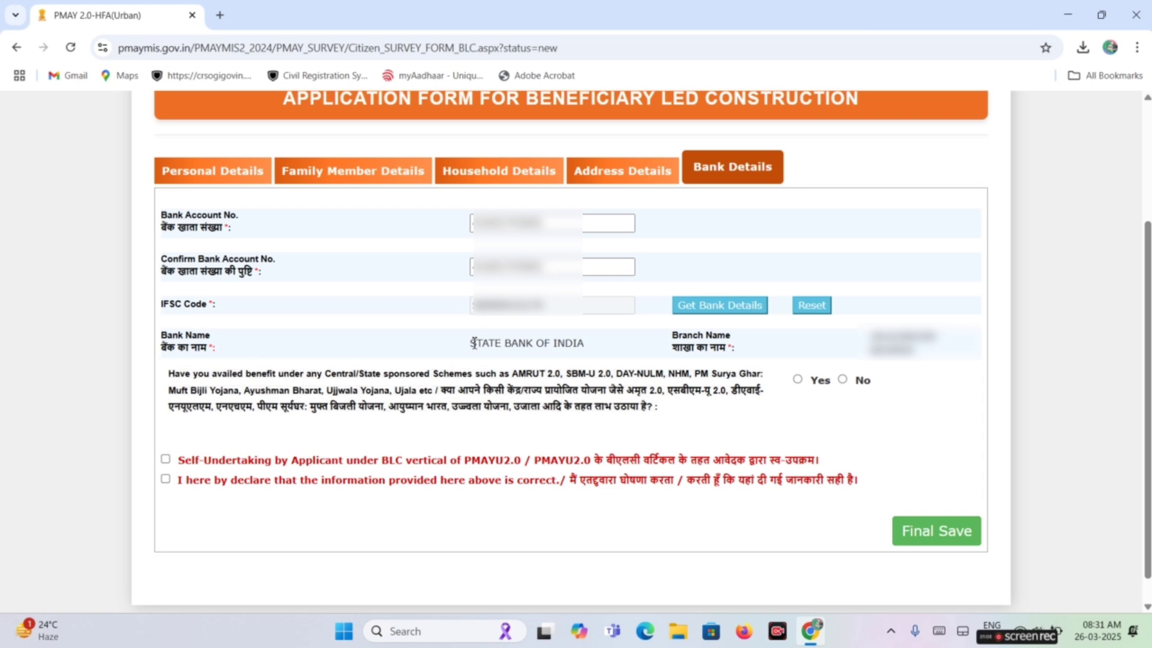
pyautogui.moveTo(474, 342); pyautogui.dragTo(634, 347)
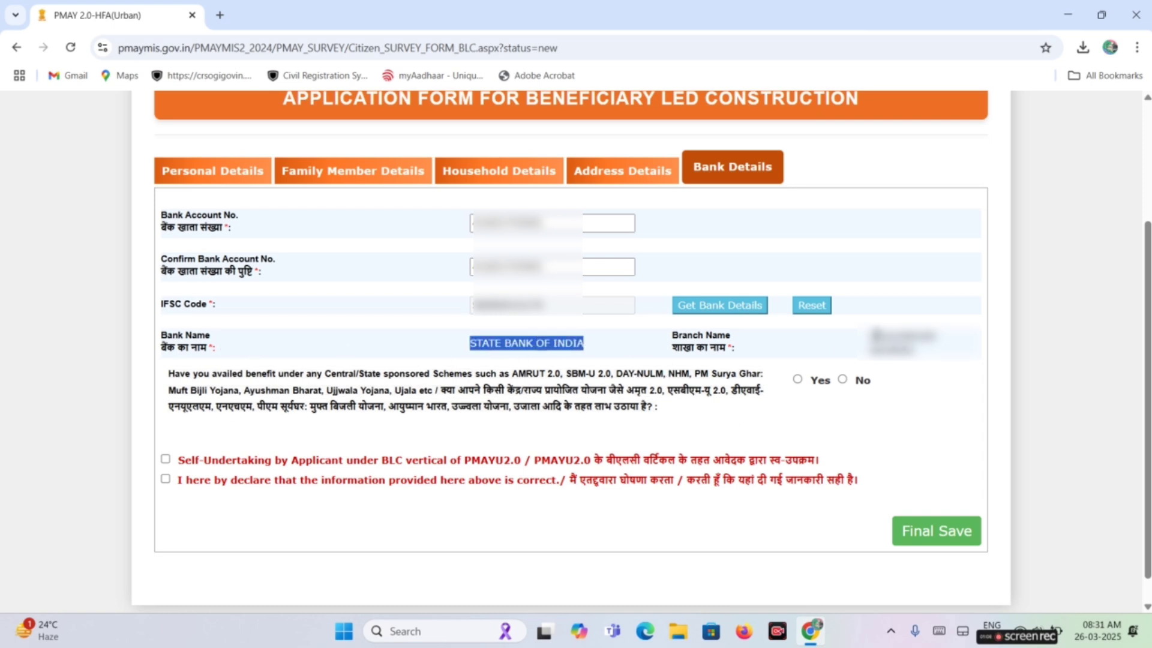
pyautogui.moveTo(871, 336); pyautogui.dragTo(958, 367)
pyautogui.click(956, 379)
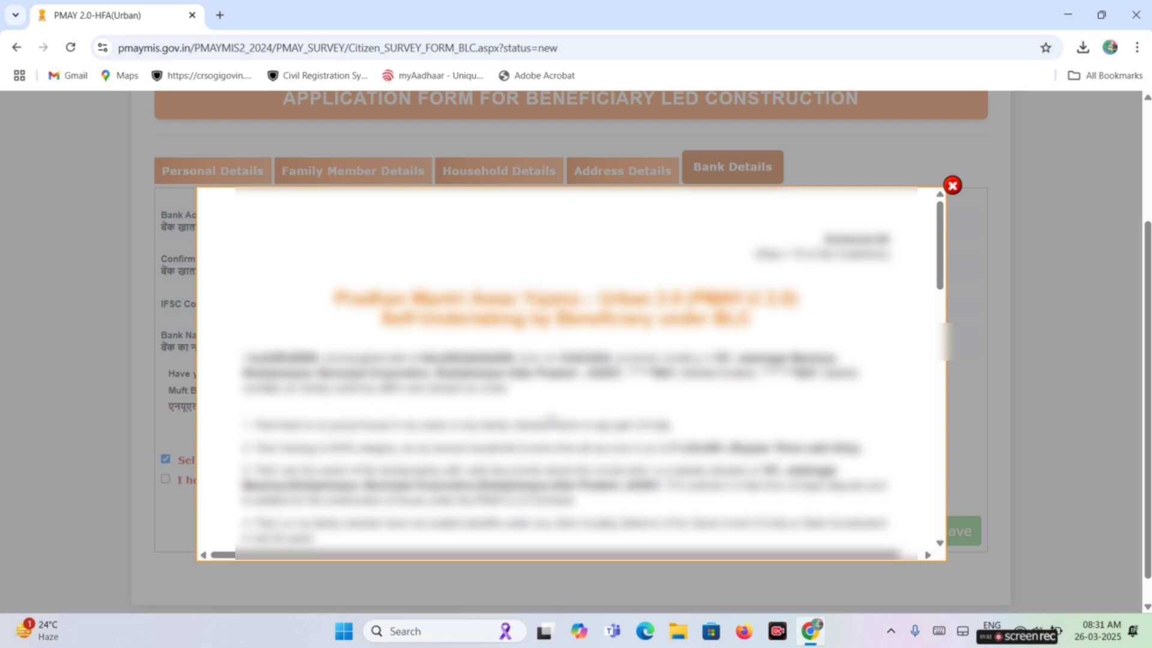
# Read through the BLC self-undertaking terms, then close the popup to return to Bank Details.
pyautogui.scroll(-15, 598, 394)
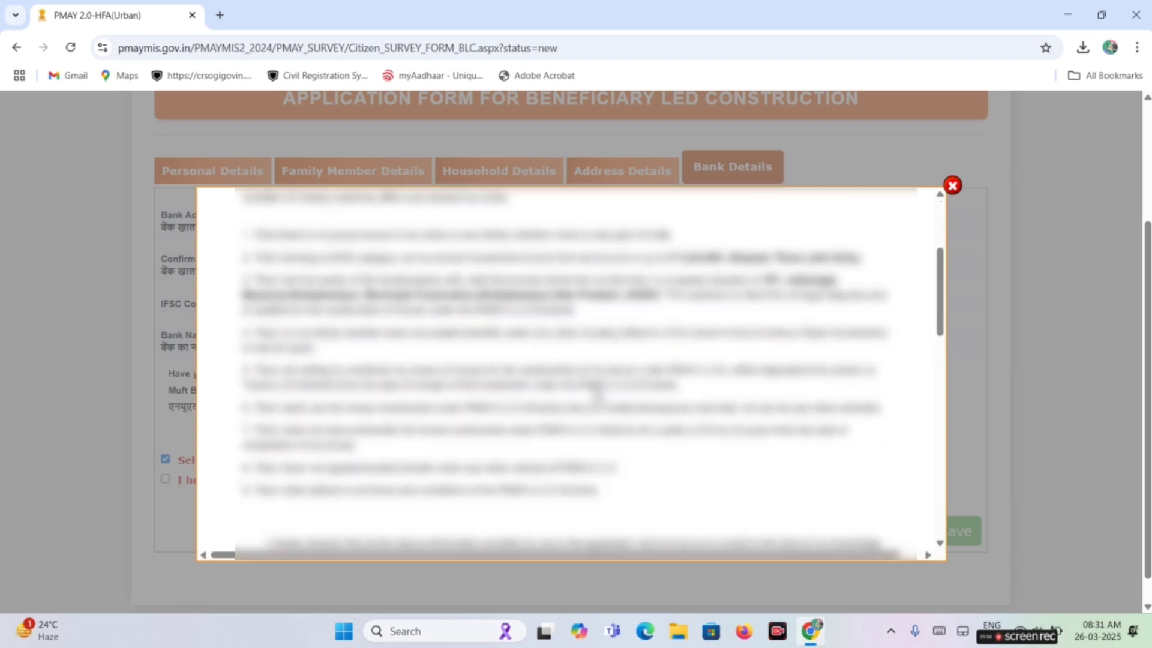
pyautogui.scroll(-5, 598, 396)
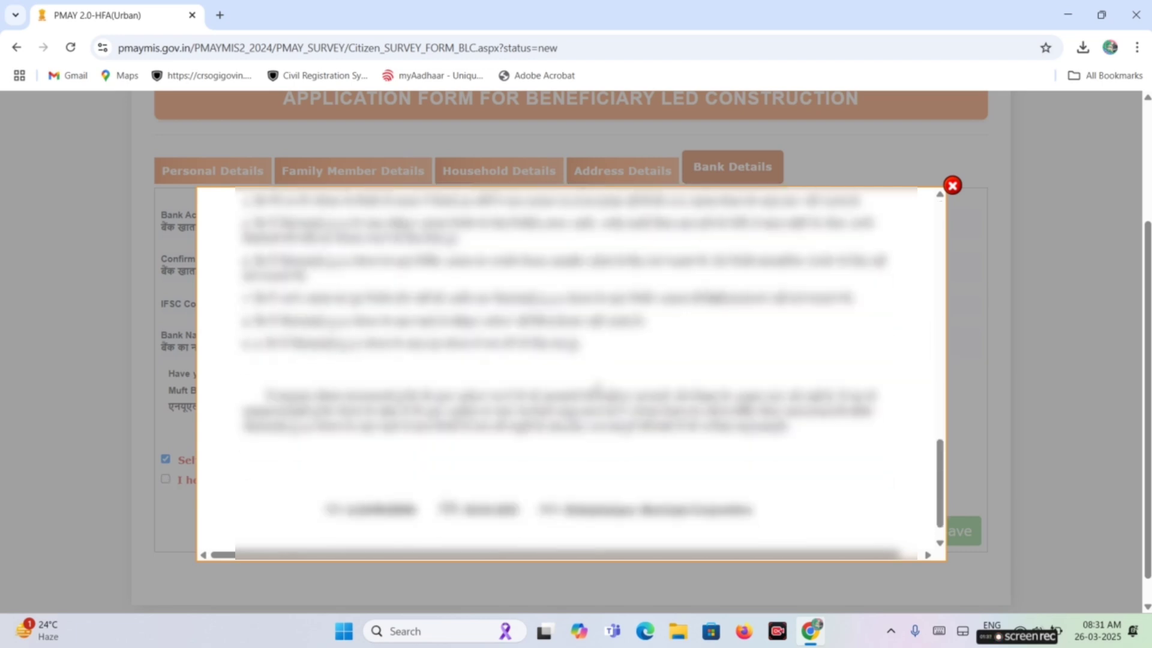
pyautogui.scroll(6, 598, 396)
pyautogui.scroll(10, 591, 386)
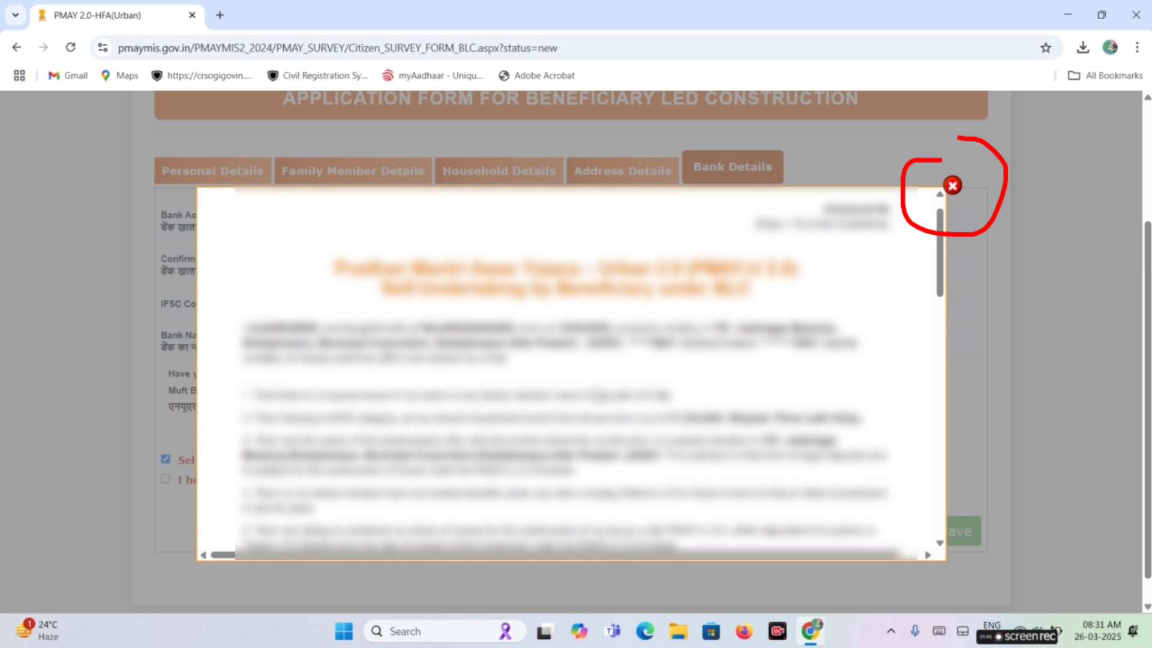
pyautogui.scroll(-10, 597, 397)
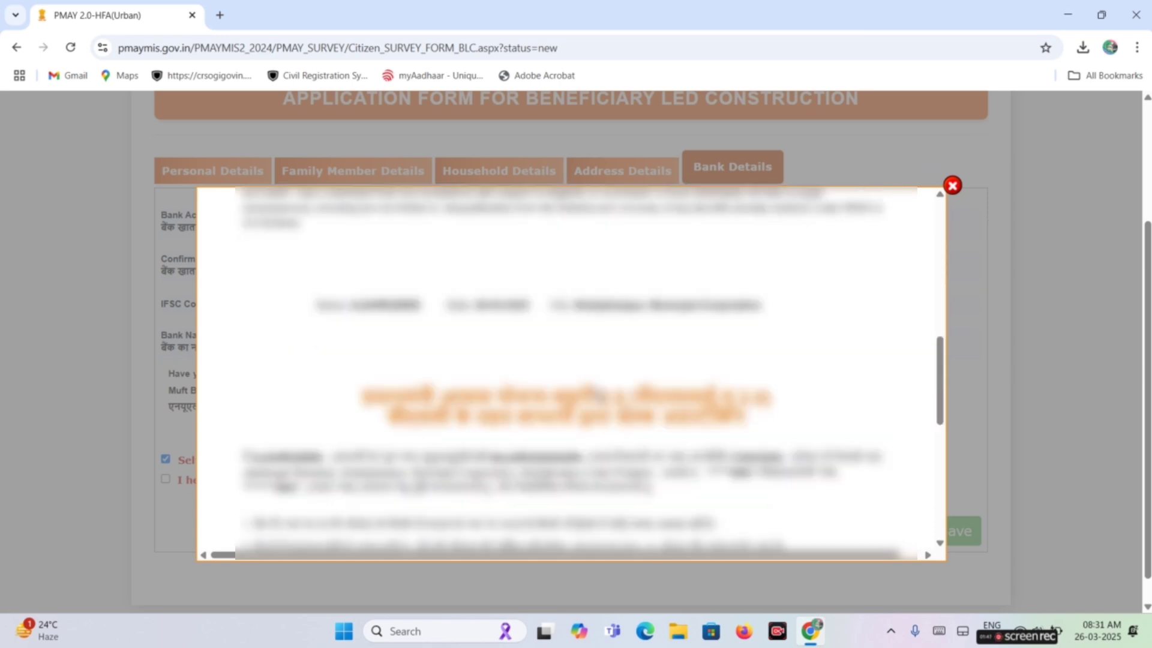
pyautogui.scroll(-3, 597, 393)
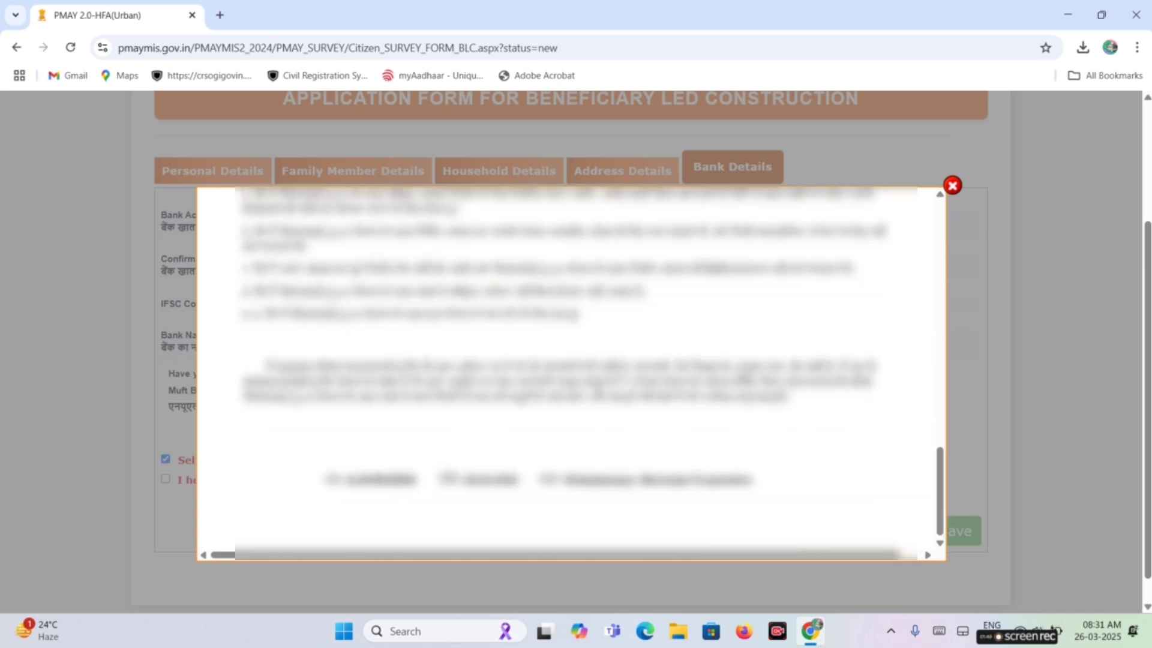
pyautogui.scroll(15, 598, 391)
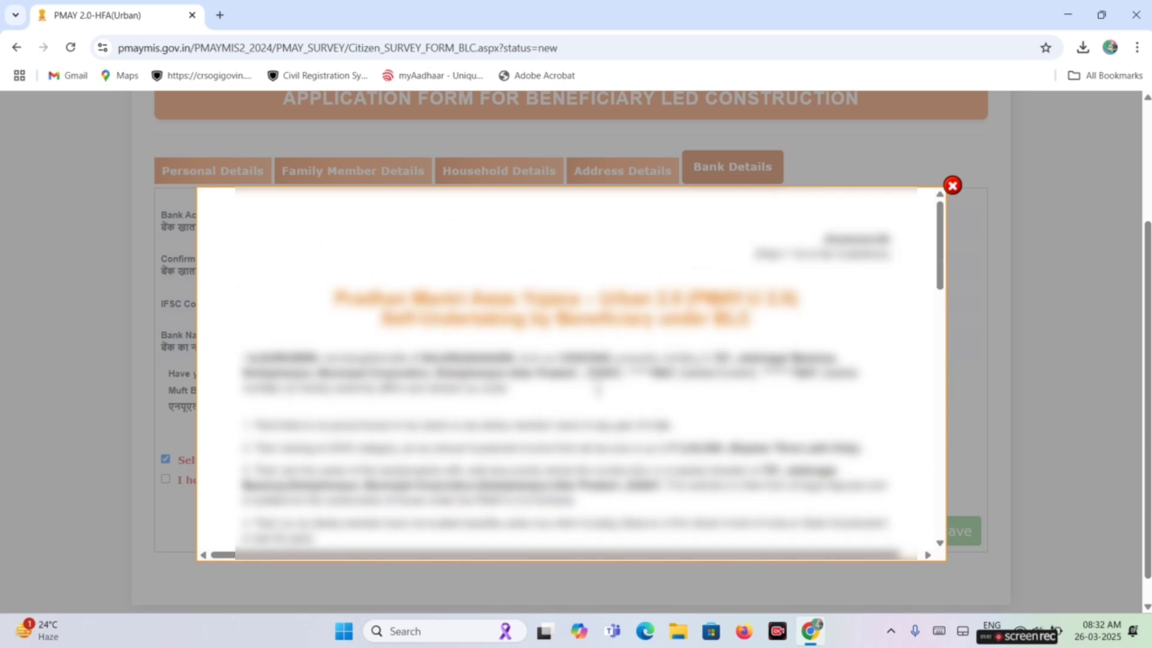
pyautogui.scroll(-8, 598, 391)
pyautogui.scroll(-3, 598, 391)
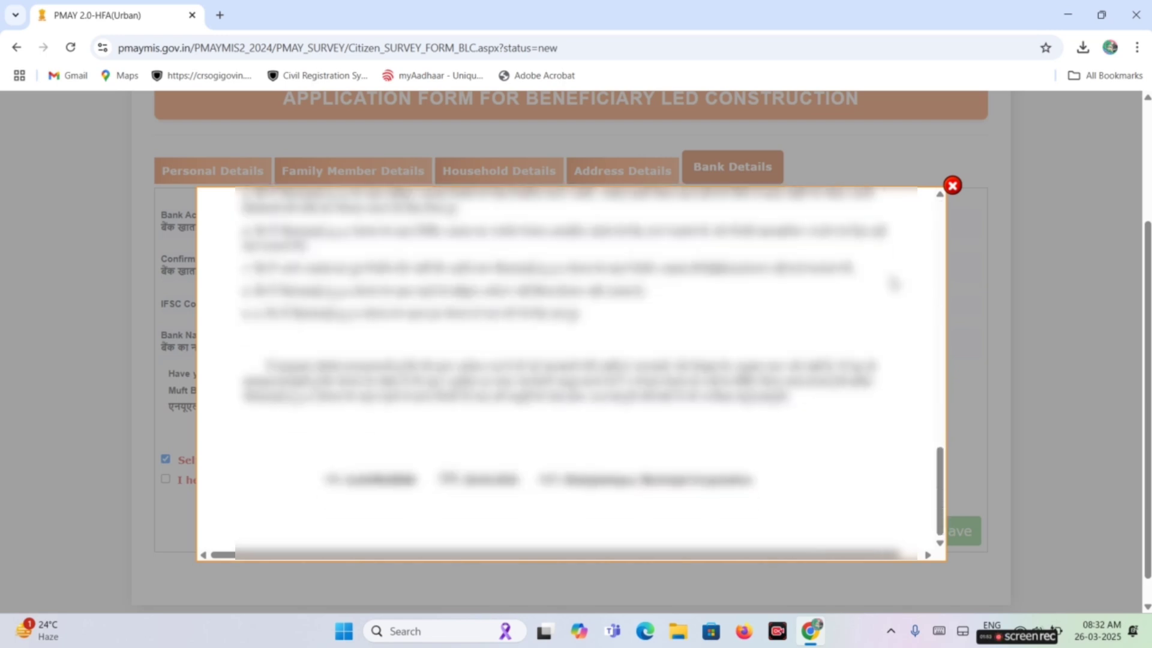
pyautogui.click(951, 187)
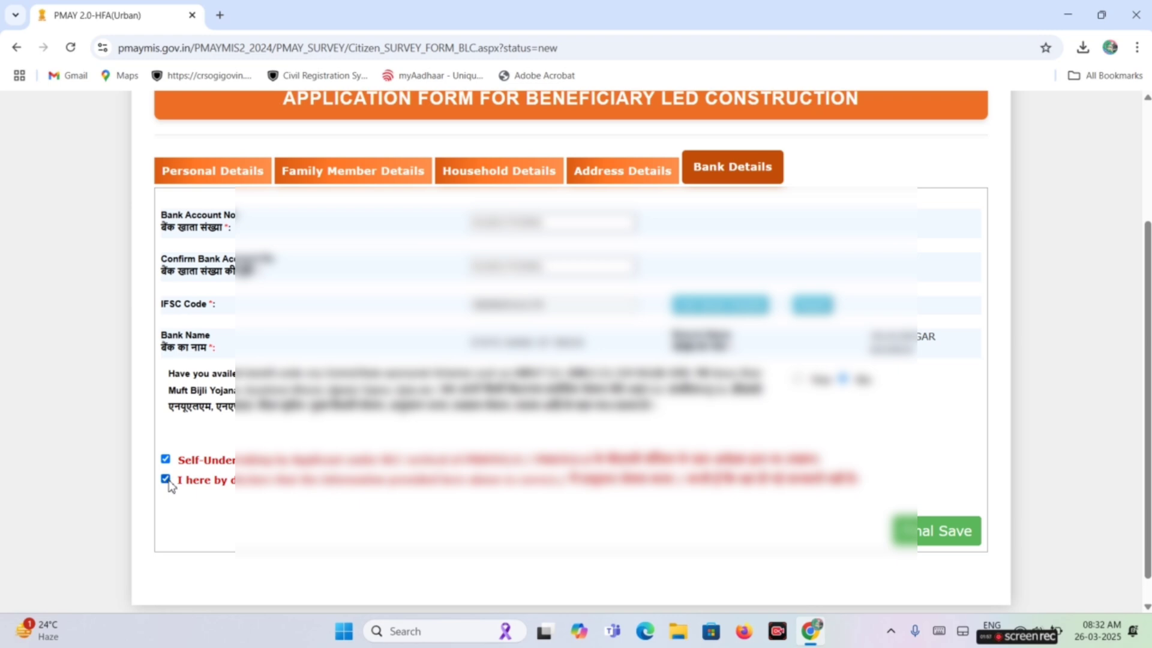
# Final Save the BLC application, confirm it can't be changed, and acknowledge the issued Application ID.
pyautogui.click(934, 534)
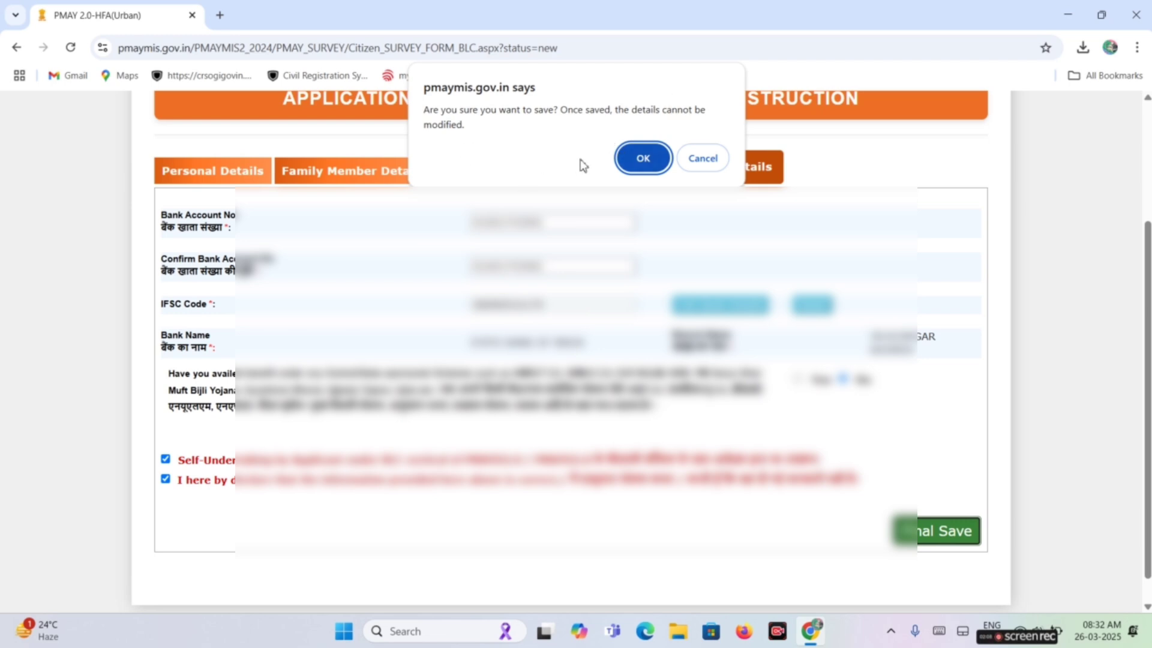
pyautogui.click(642, 160)
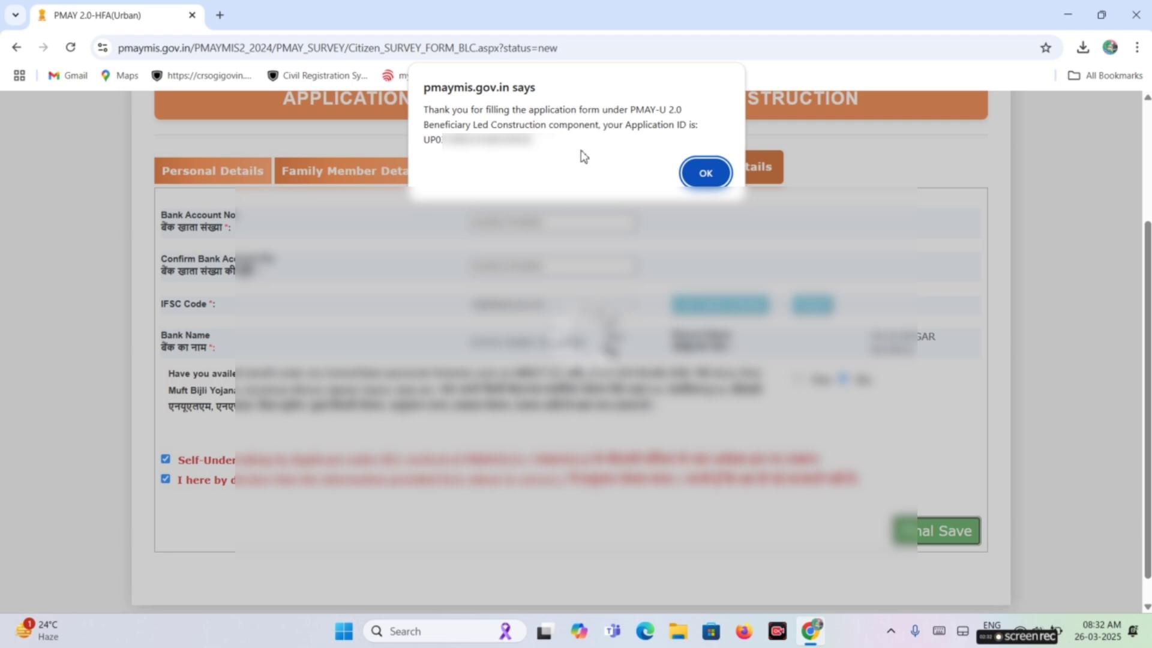
pyautogui.click(704, 172)
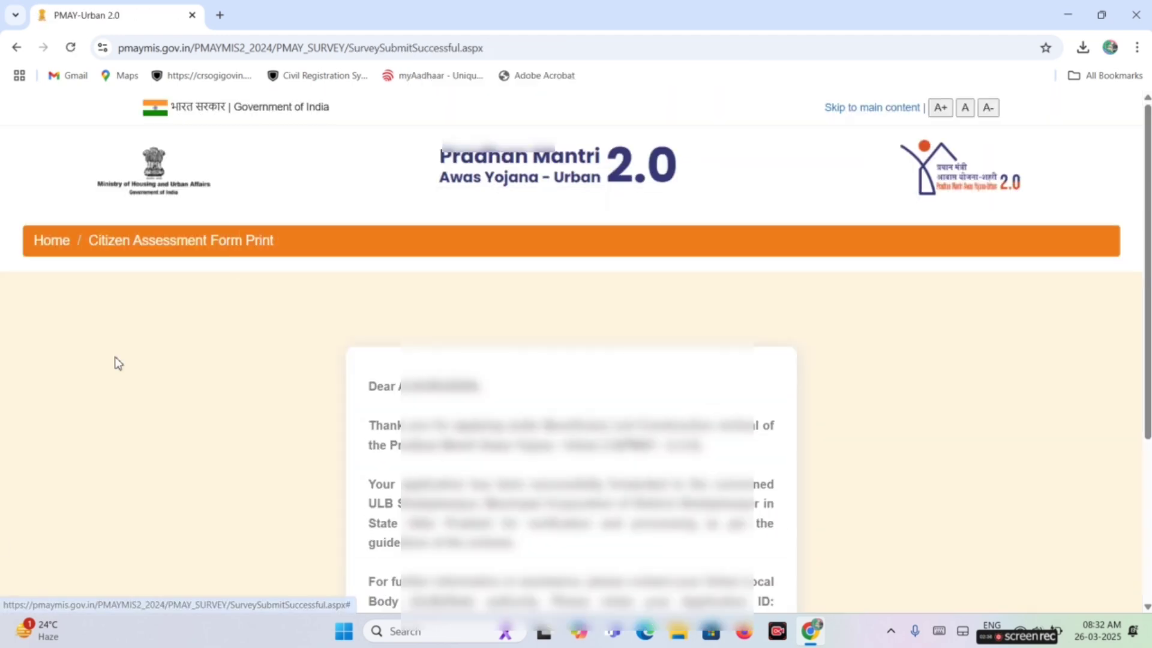
# Download the submitted Citizen Assessment Form as a PDF via PRINT on the success page.
pyautogui.scroll(-1, 666, 551)
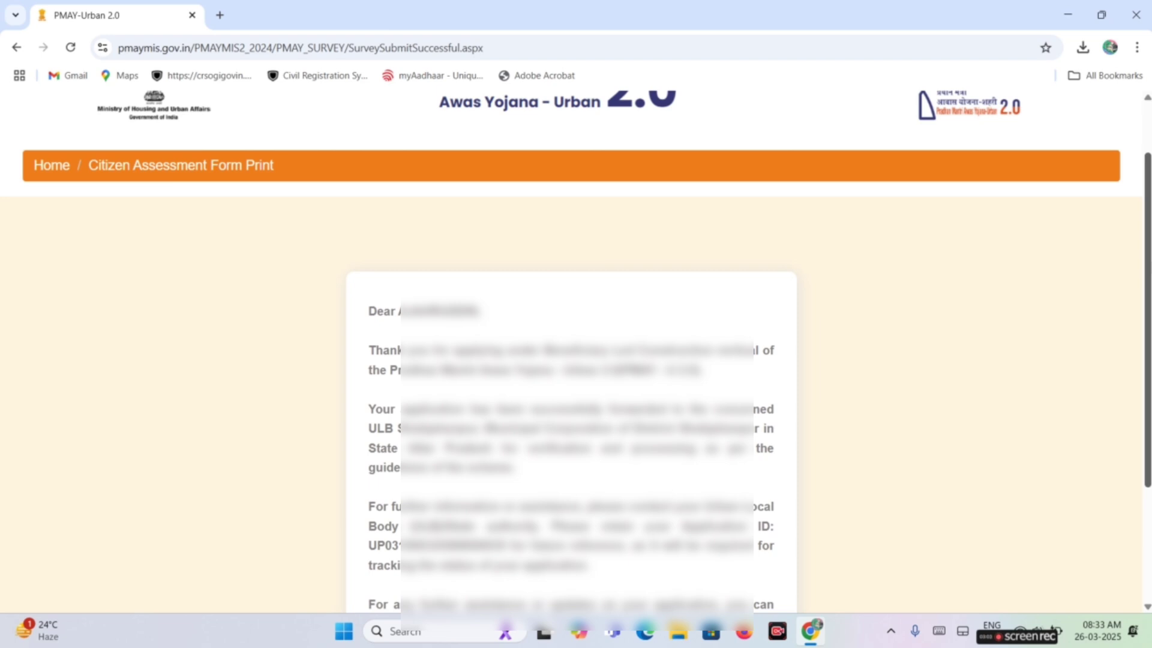
pyautogui.scroll(-2, 1106, 373)
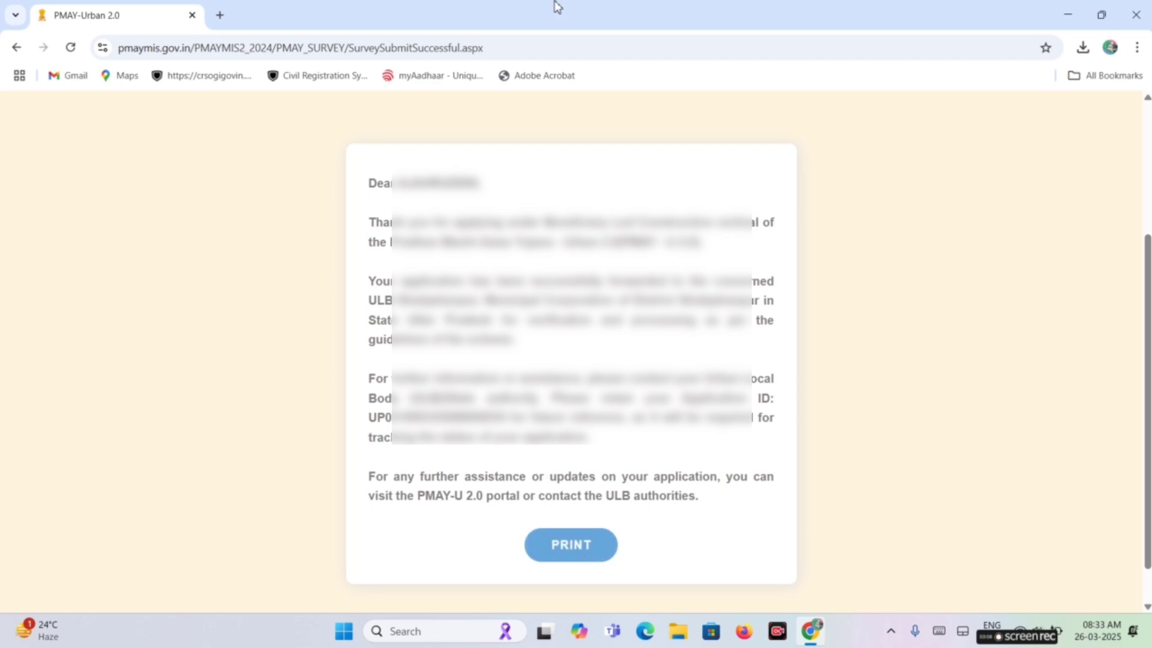
pyautogui.click(574, 560)
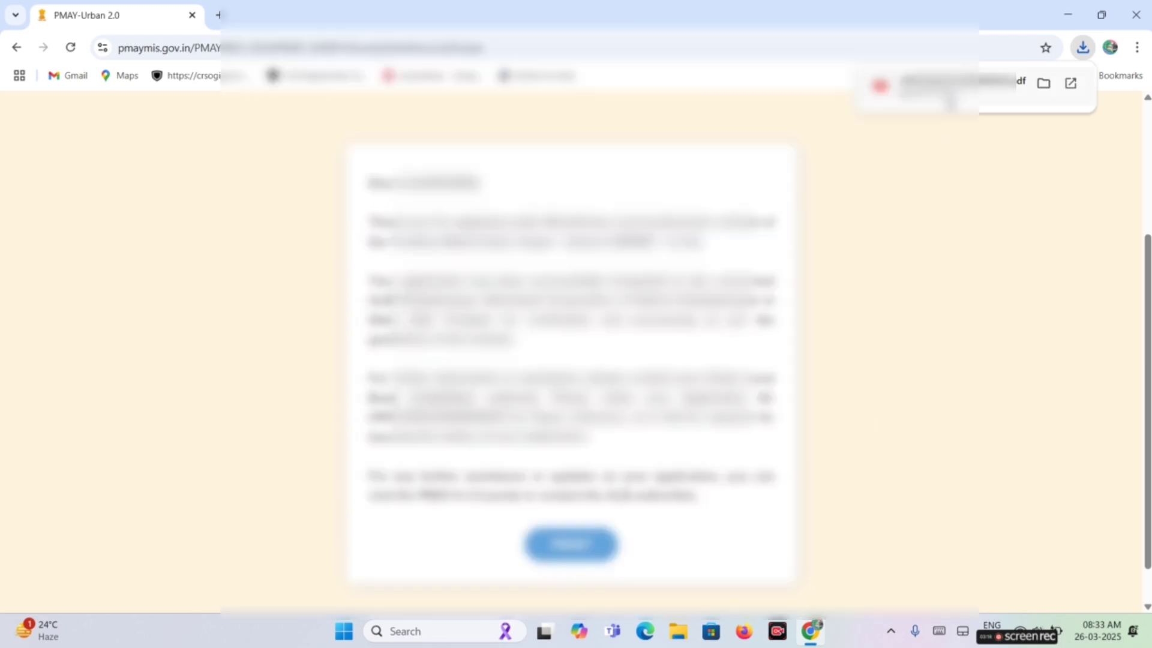
# Open the downloaded application PDF and read down through its pages to the Aadhaar consent.
pyautogui.click(950, 100)
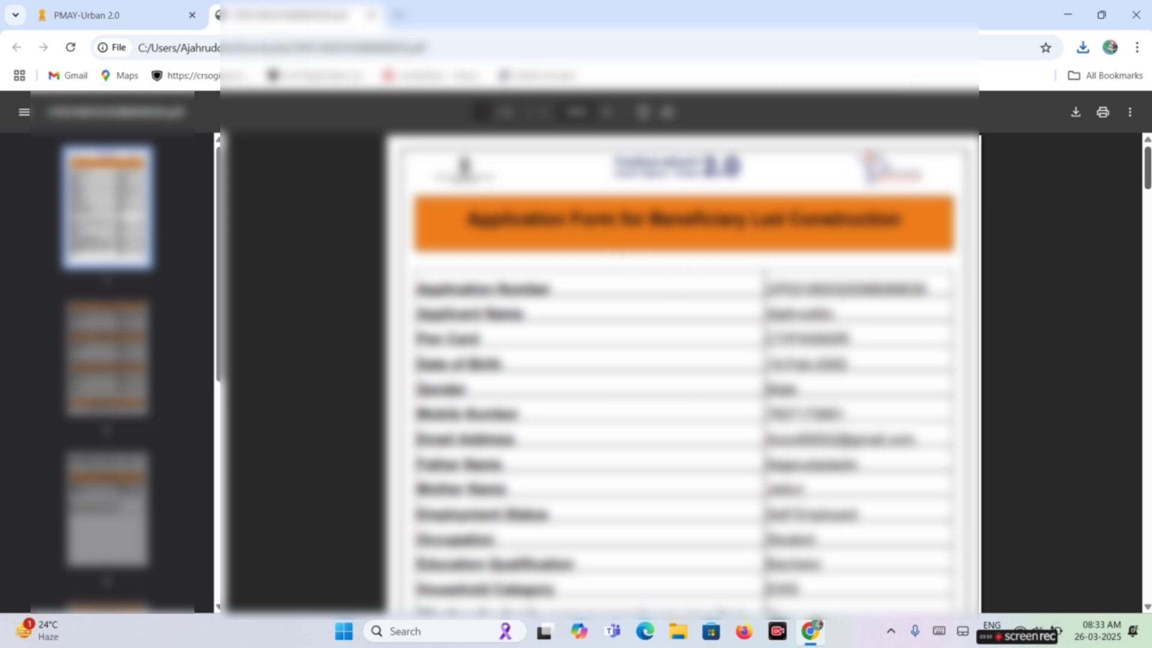
pyautogui.scroll(-15, 684, 372)
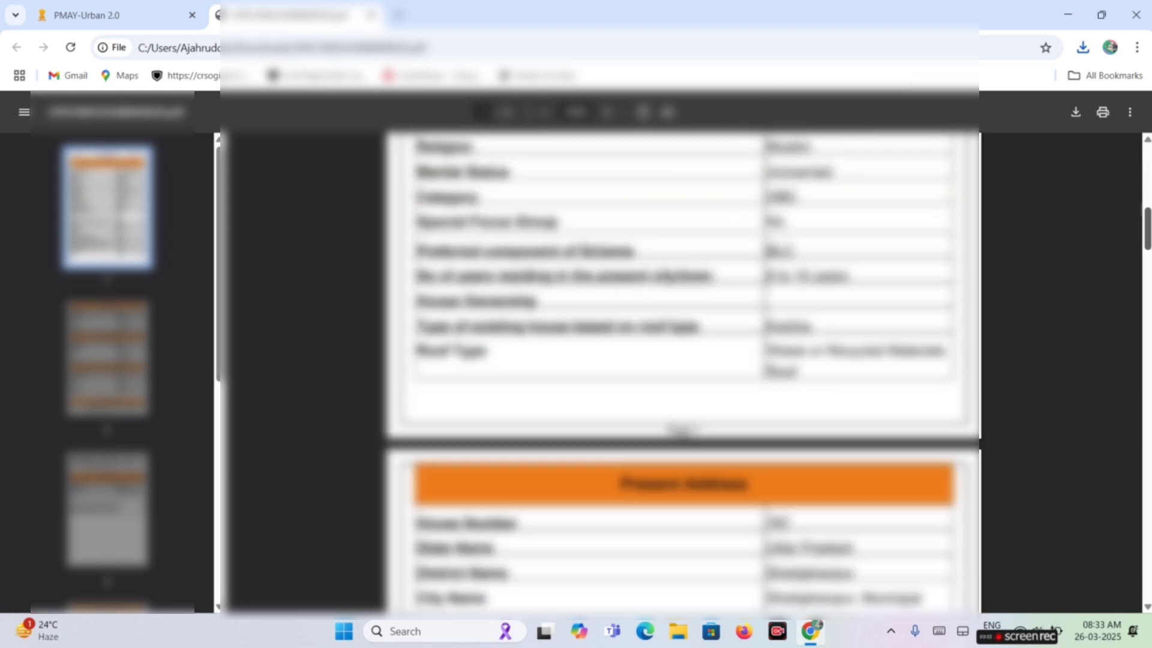
pyautogui.scroll(-5, 684, 372)
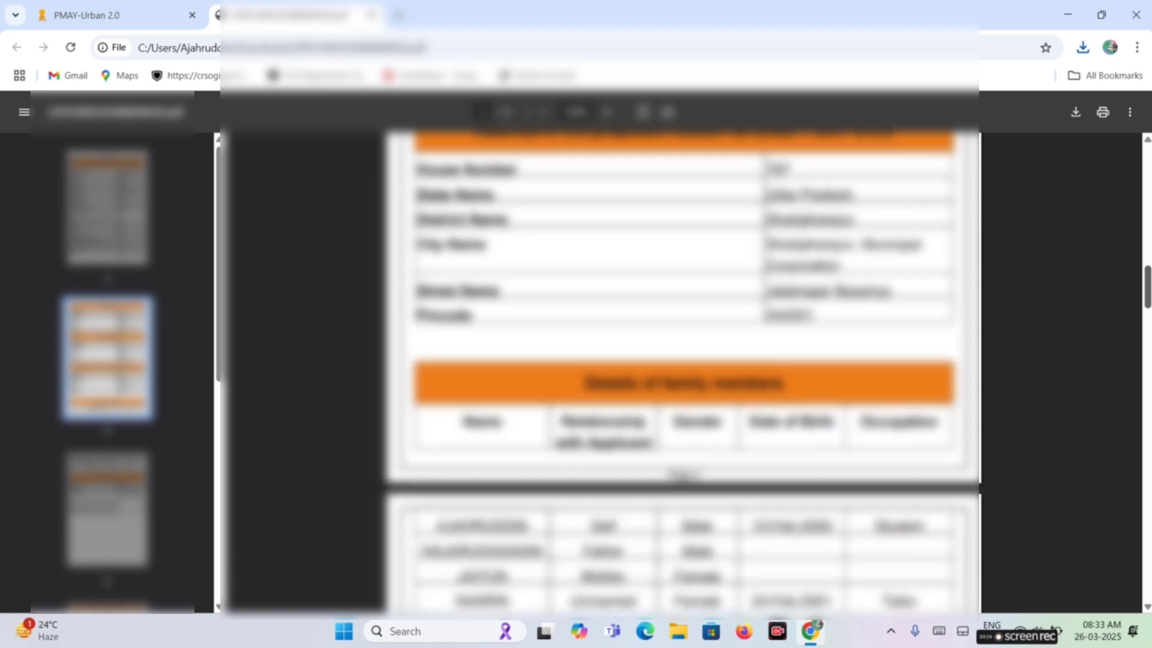
pyautogui.scroll(-8, 684, 372)
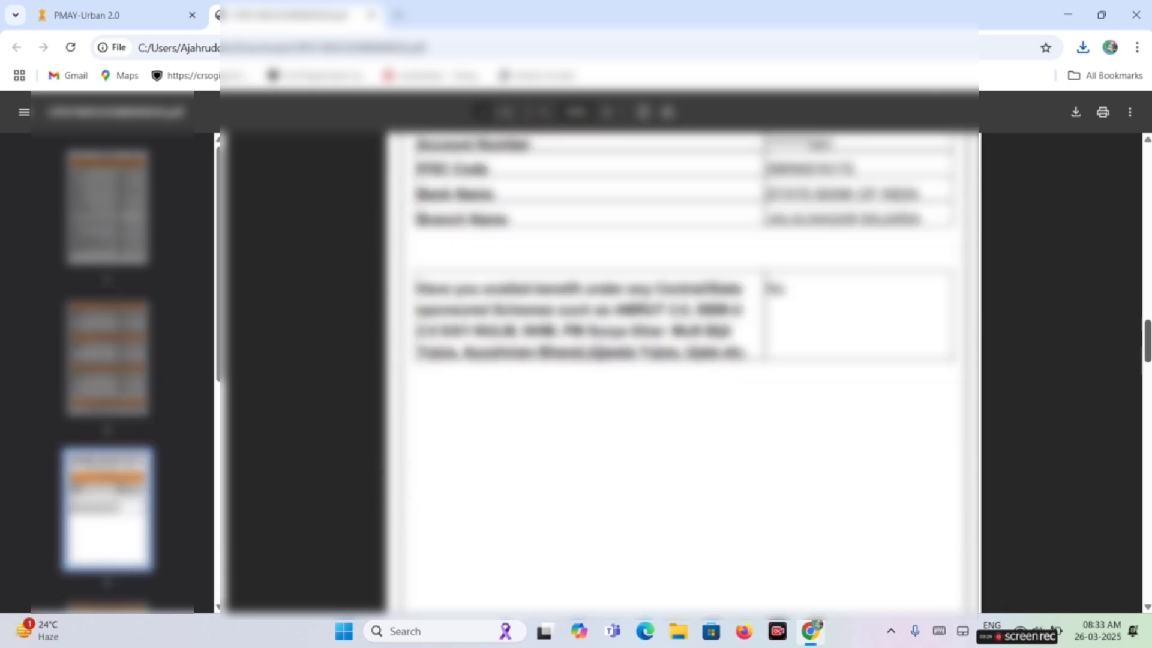
pyautogui.scroll(-5, 684, 372)
pyautogui.scroll(-6, 684, 372)
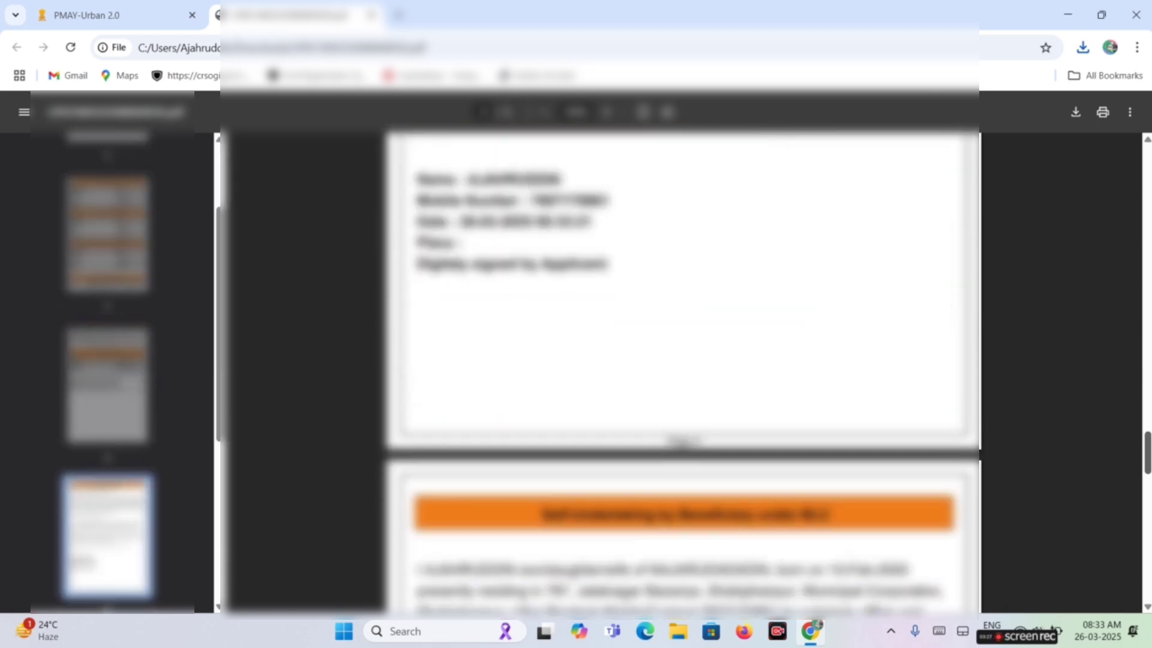
pyautogui.scroll(-10, 684, 372)
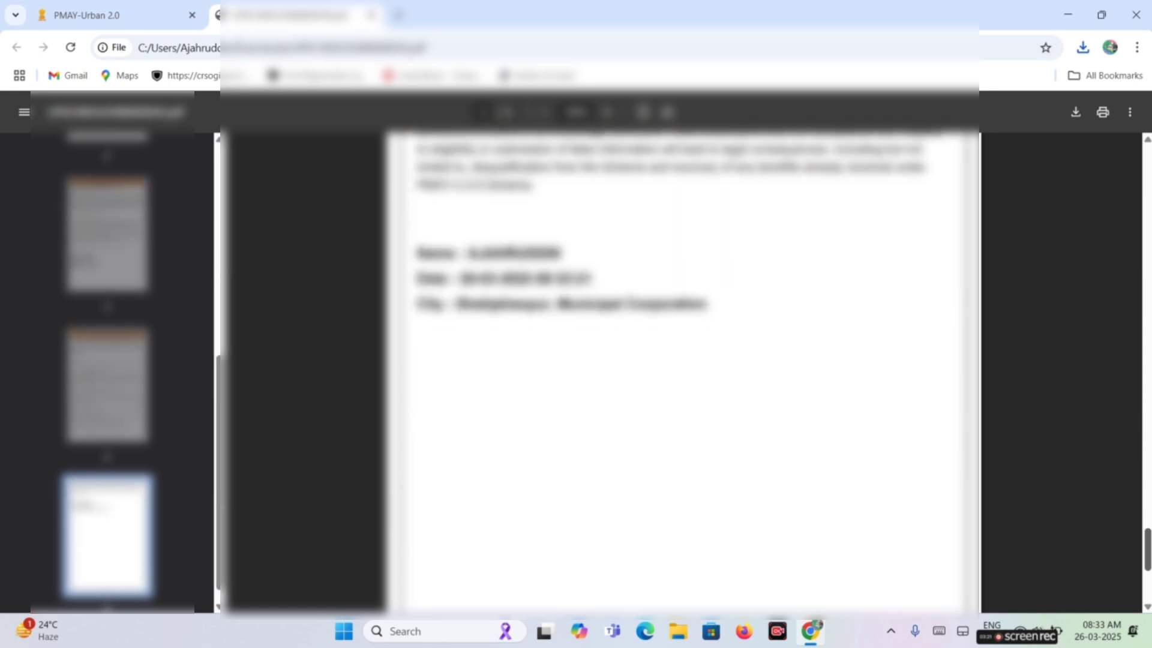
pyautogui.scroll(-5, 684, 372)
# Scroll back up the PDF to recheck the applicant, family, bank and address details.
pyautogui.scroll(2, 684, 372)
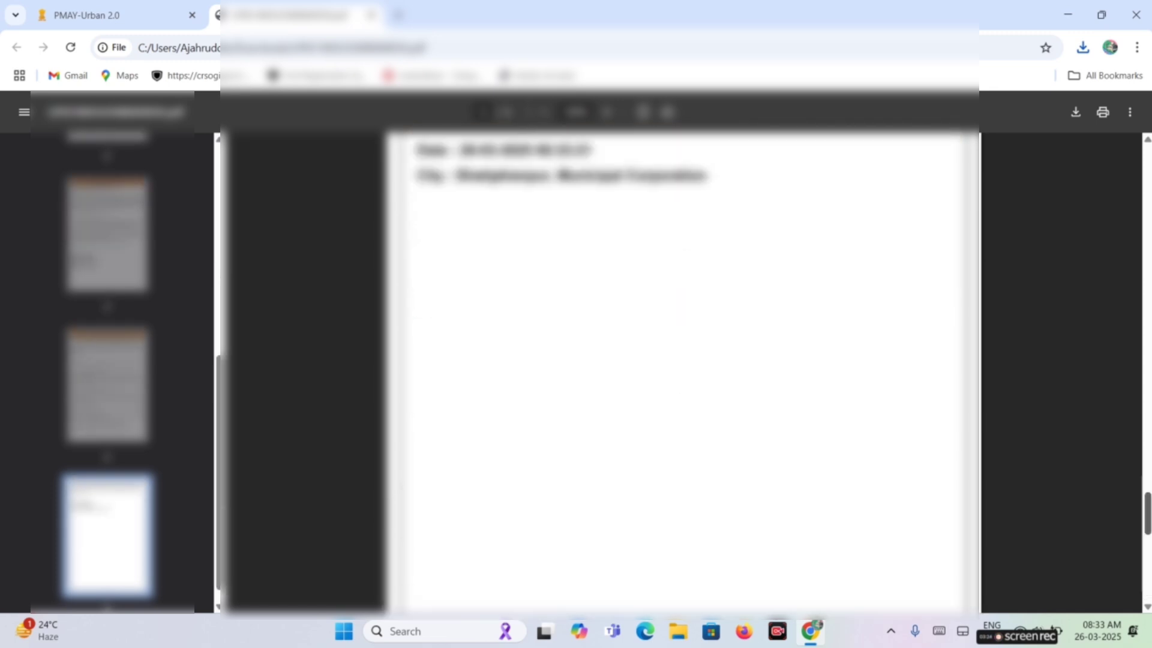
pyautogui.scroll(-10, 684, 372)
pyautogui.scroll(6, 684, 372)
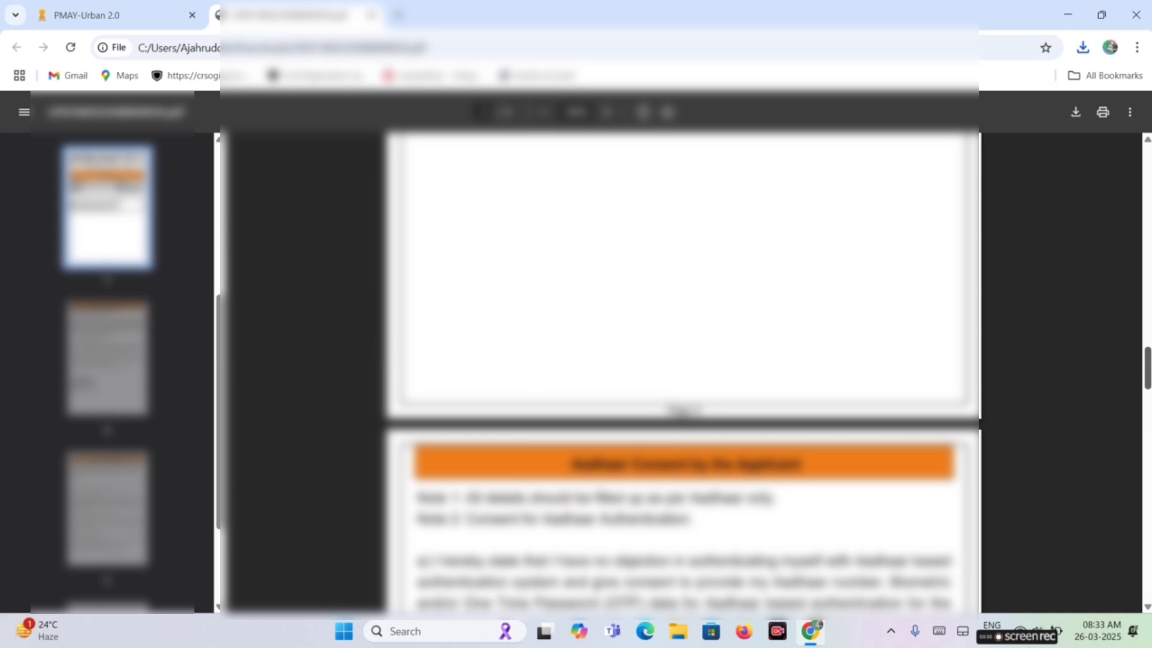
pyautogui.scroll(10, 684, 372)
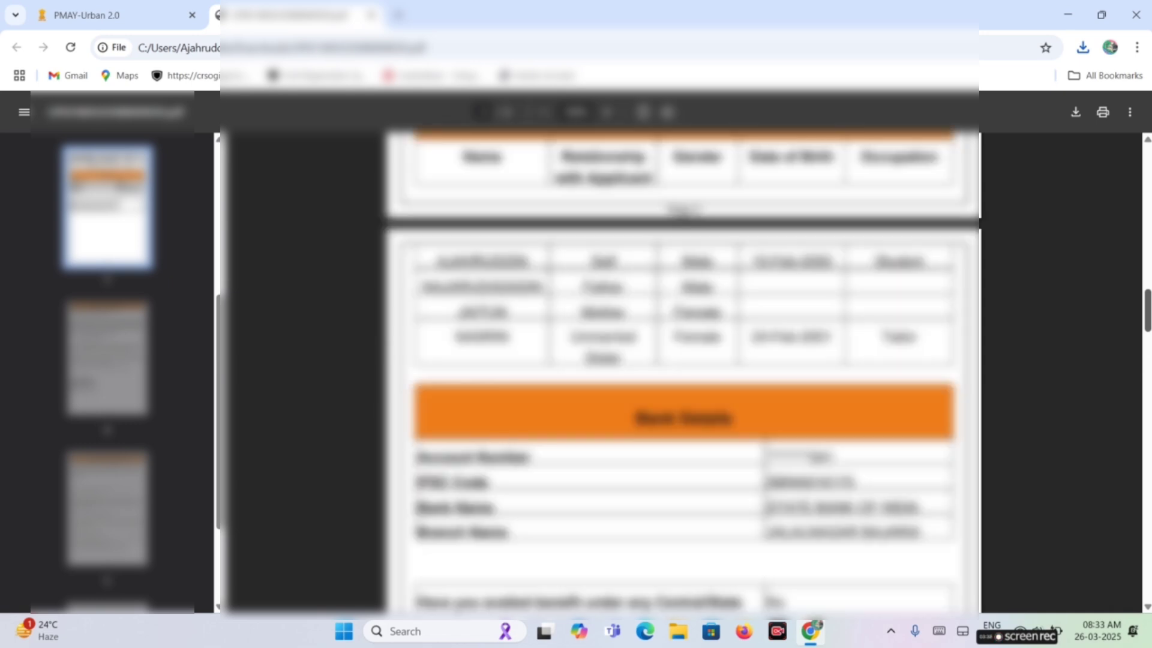
pyautogui.scroll(9, 1148, 261)
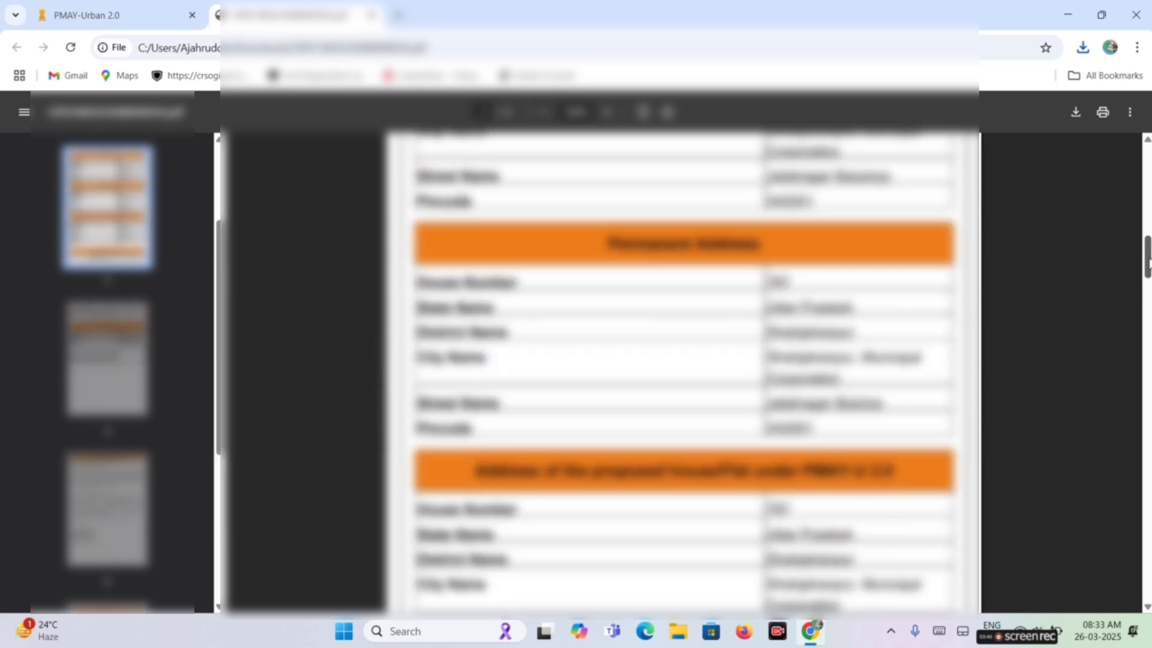
pyautogui.moveTo(1148, 261); pyautogui.dragTo(1147, 172)
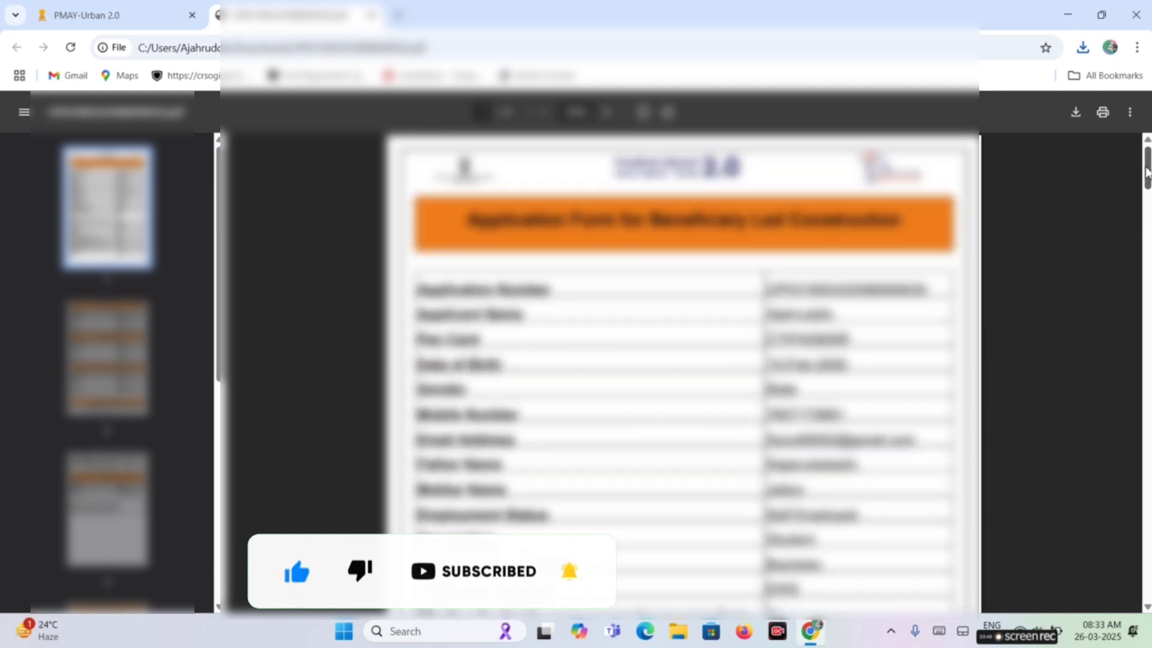
pyautogui.moveTo(1148, 172); pyautogui.dragTo(1148, 192)
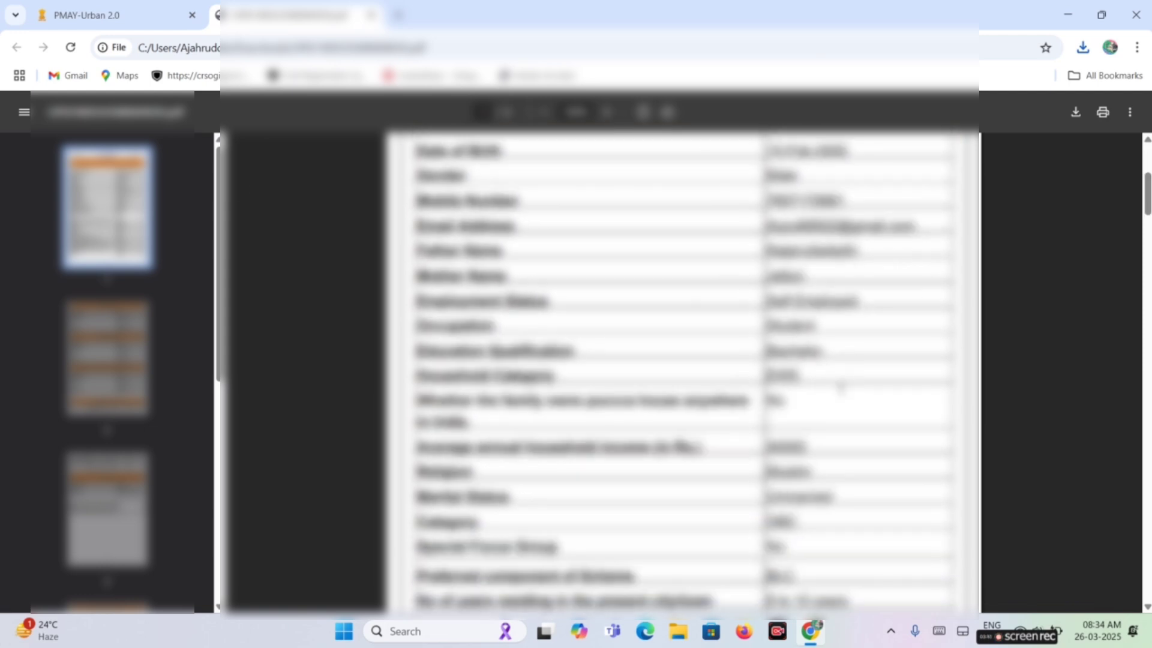